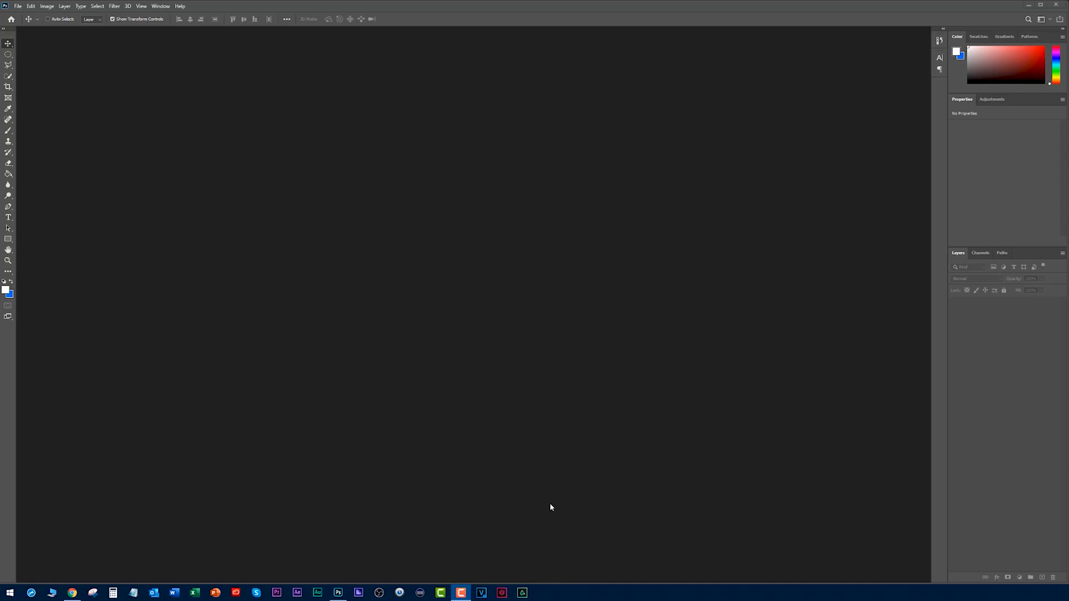
# Switch to Chrome and examine the YouTube channel page, reading the channel name and its "Audio and Video Reviews & Tips" subtitle.
pyautogui.click(73, 593)
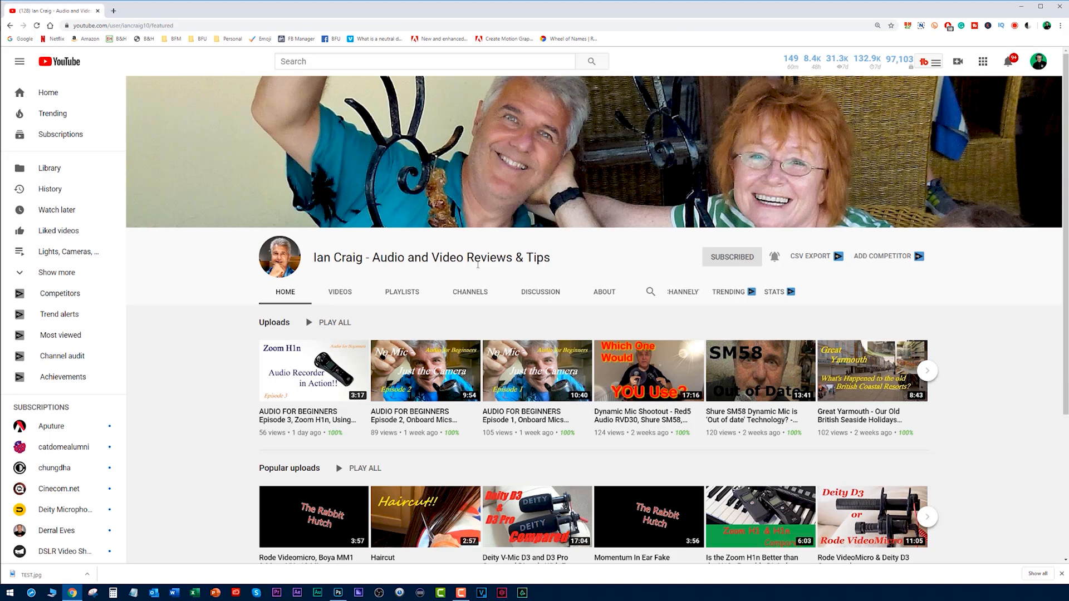
pyautogui.moveTo(319, 258); pyautogui.dragTo(341, 260)
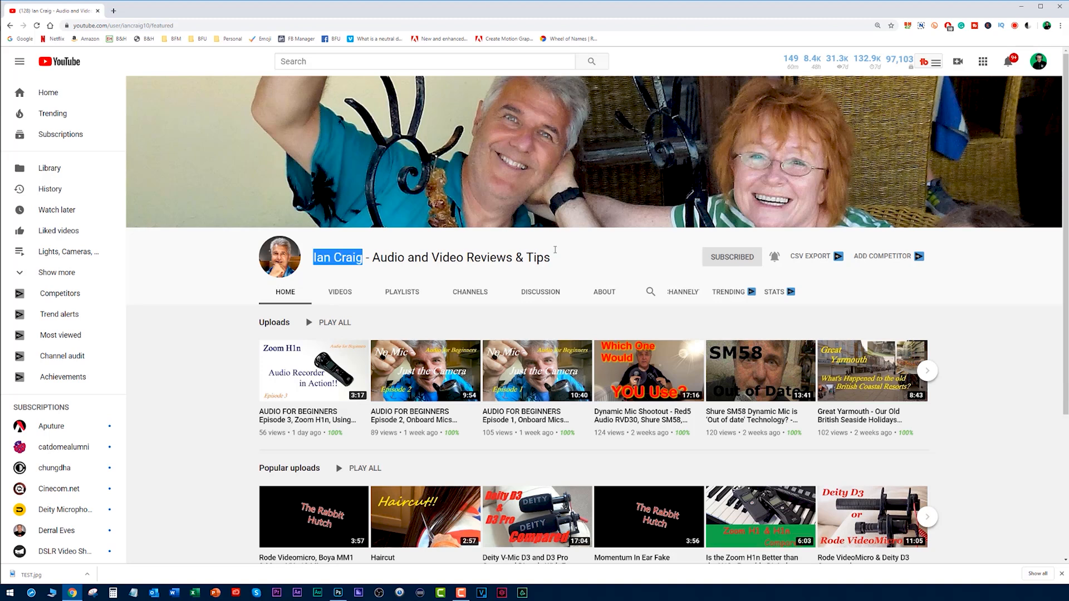
pyautogui.moveTo(551, 259); pyautogui.dragTo(331, 260)
pyautogui.click(309, 265)
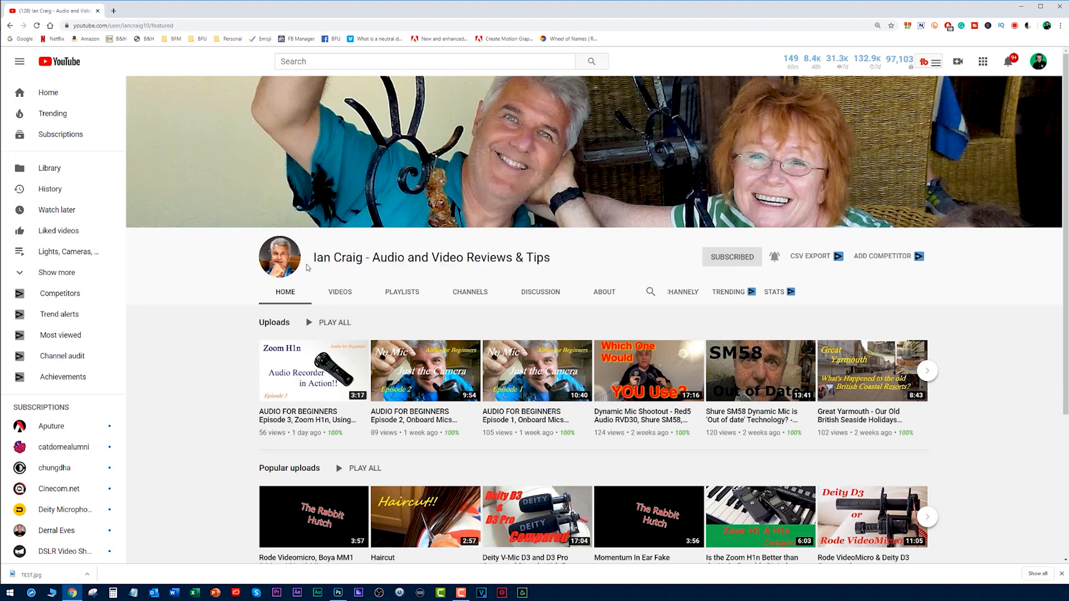
pyautogui.tripleClick(314, 259)
pyautogui.moveTo(394, 257); pyautogui.dragTo(537, 256)
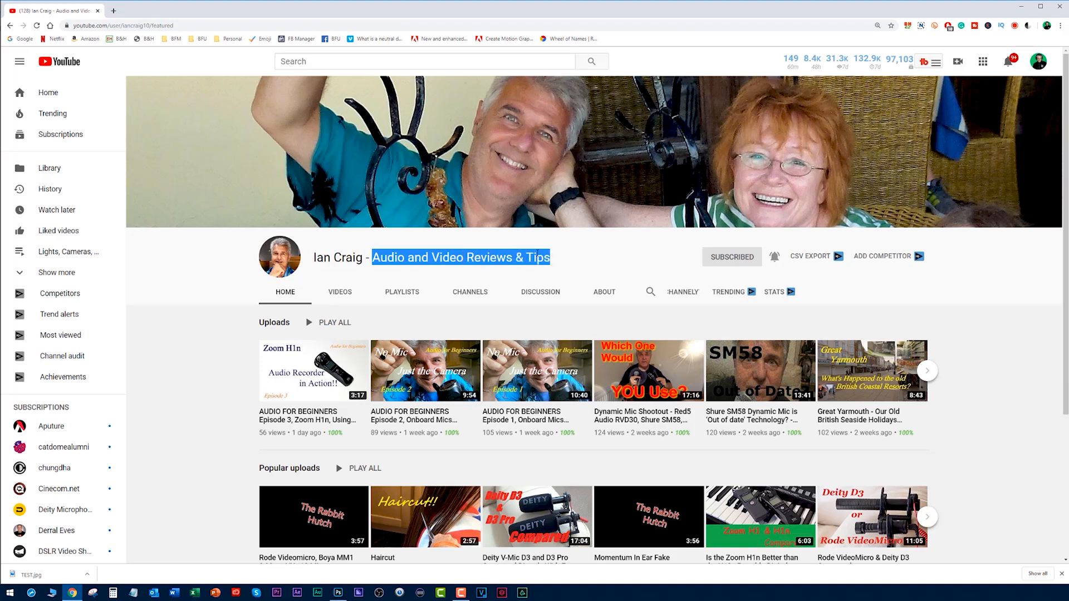
pyautogui.click(538, 257)
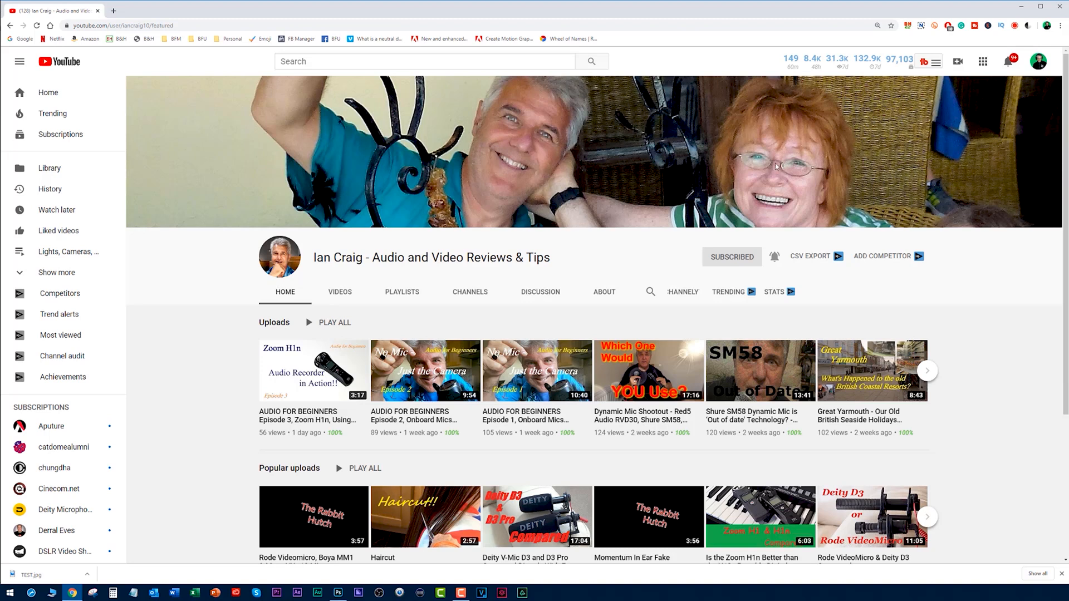
pyautogui.moveTo(373, 253); pyautogui.dragTo(545, 262)
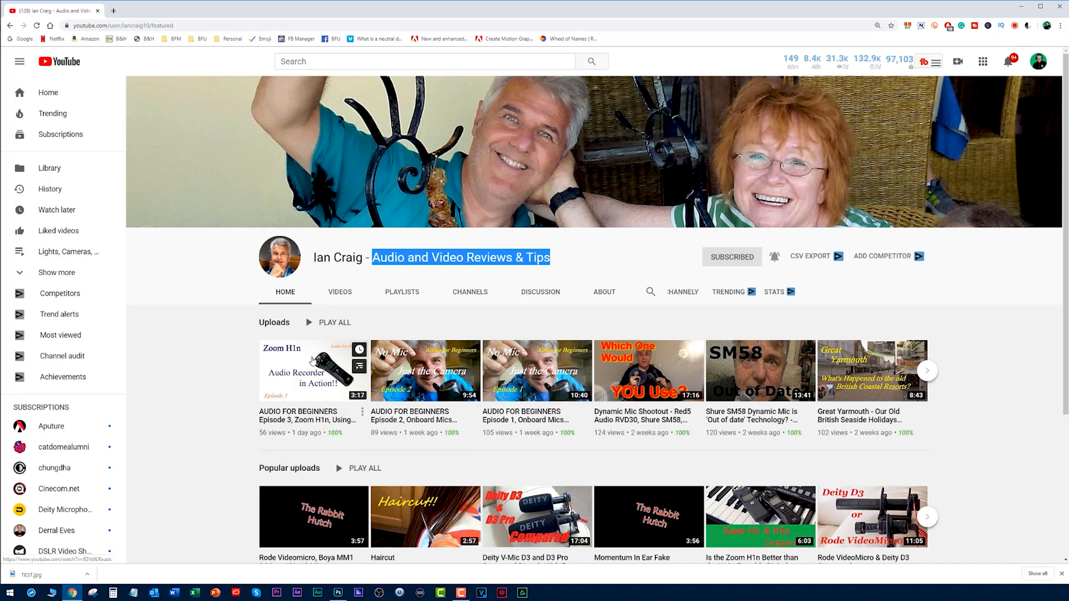
# Switch to Photoshop and create a 1920 x 1080 pixel document, named with the channel owner's name followed by "THUMBNAIL".
pyautogui.click(329, 595)
pyautogui.click(421, 12)
pyautogui.click(18, 6)
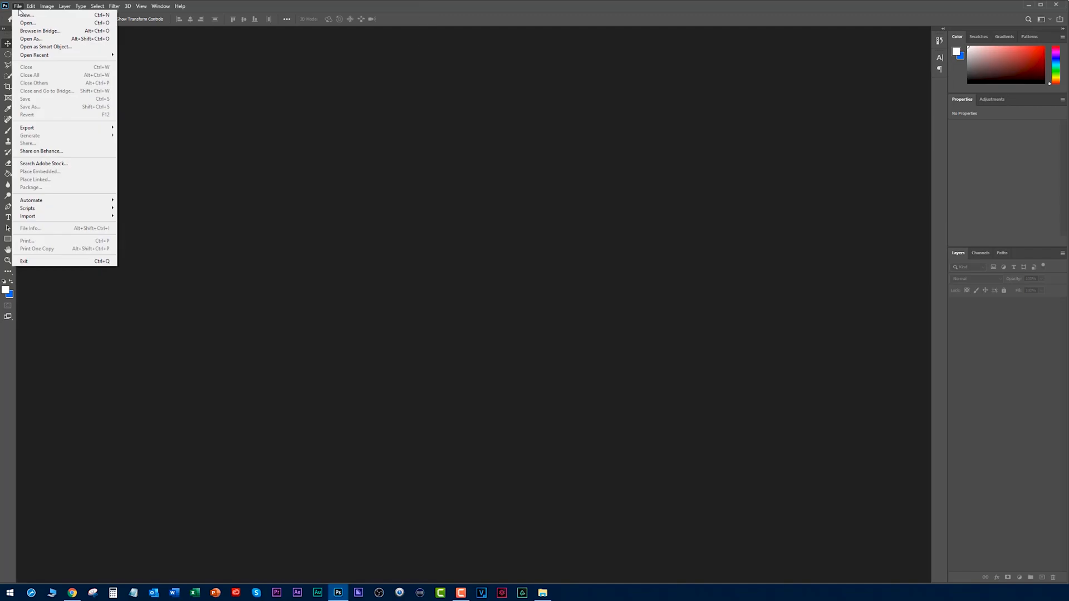
pyautogui.click(23, 15)
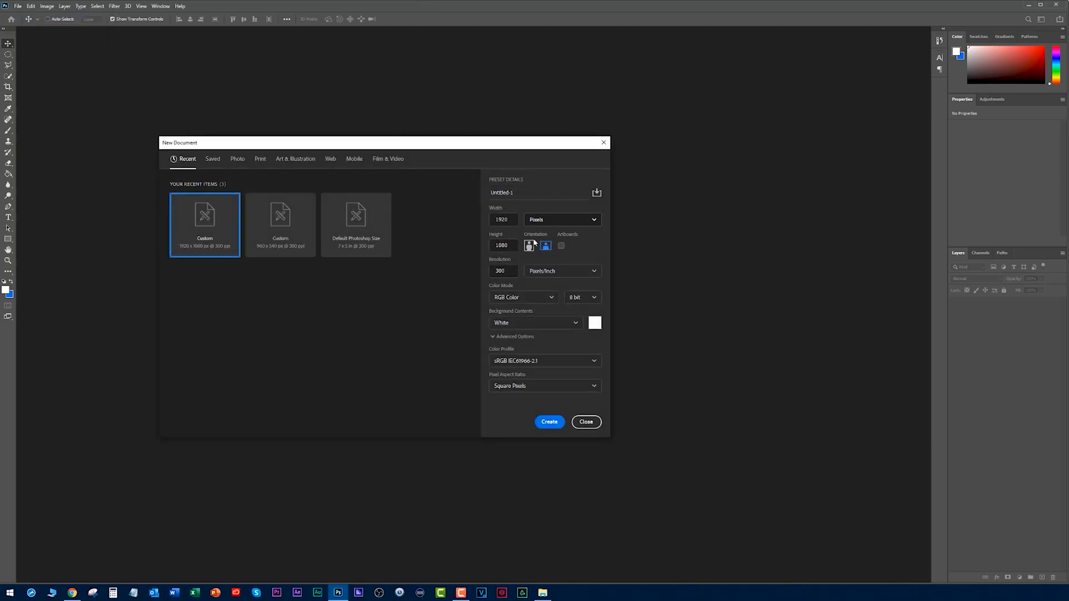
pyautogui.click(513, 246)
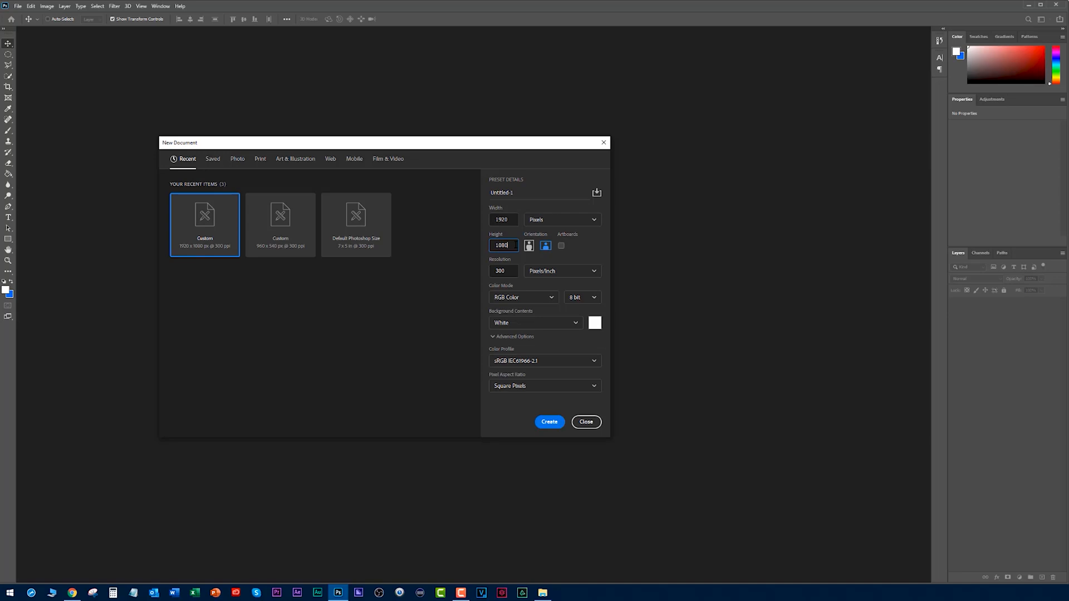
pyautogui.click(527, 193)
pyautogui.doubleClick(509, 192)
pyautogui.write('IAN CRAIG THUMBNAIL')
pyautogui.press('Return')
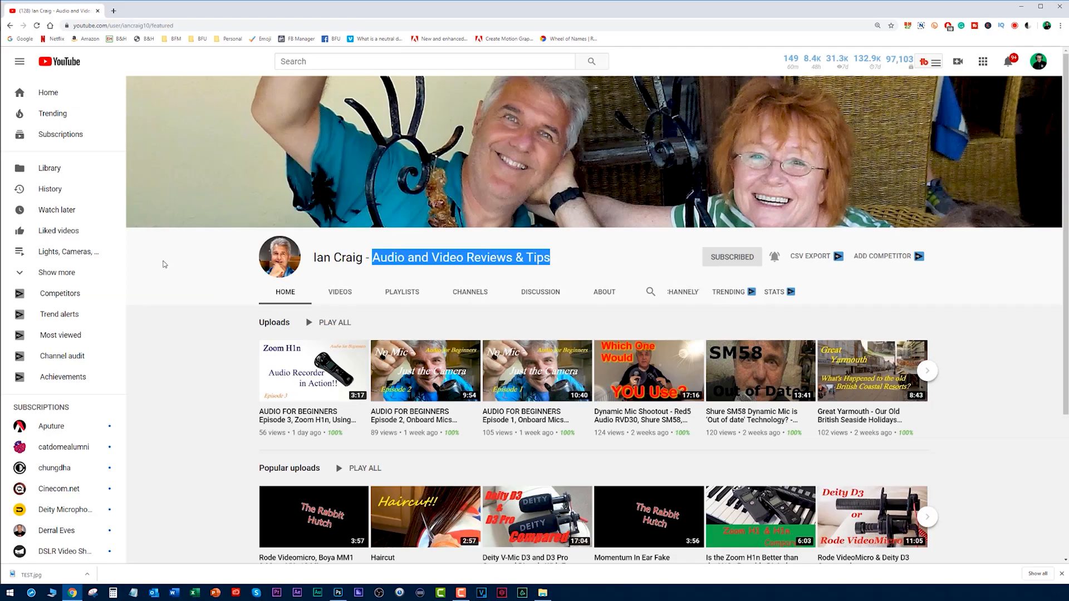
# Switch to Chrome, open the YouTube home page in a new window, examine the recommended video thumbnails, and close that window.
pyautogui.click(164, 263)
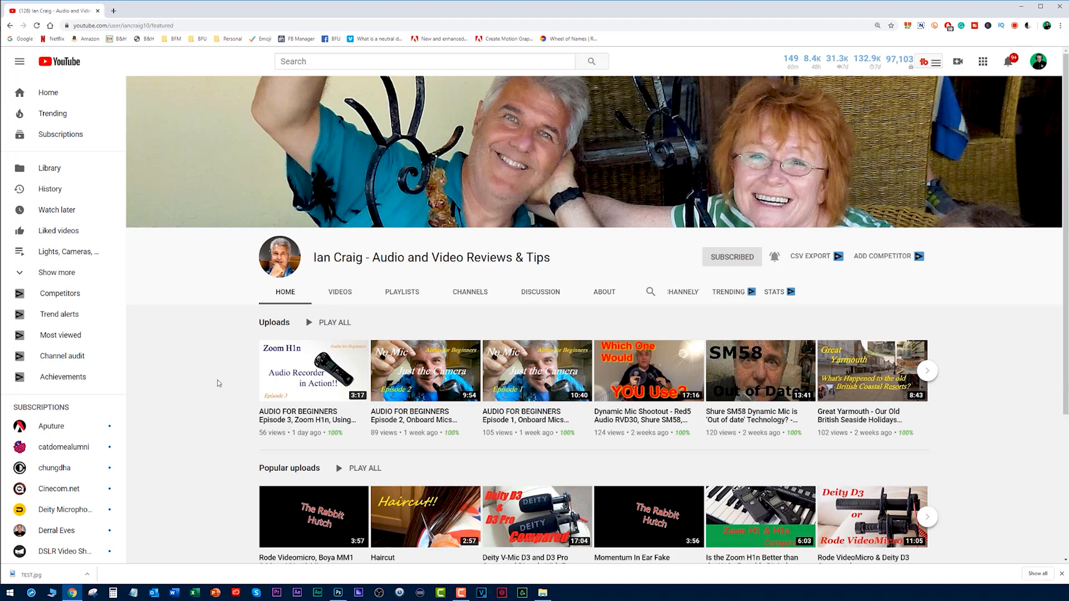
pyautogui.rightClick(49, 93)
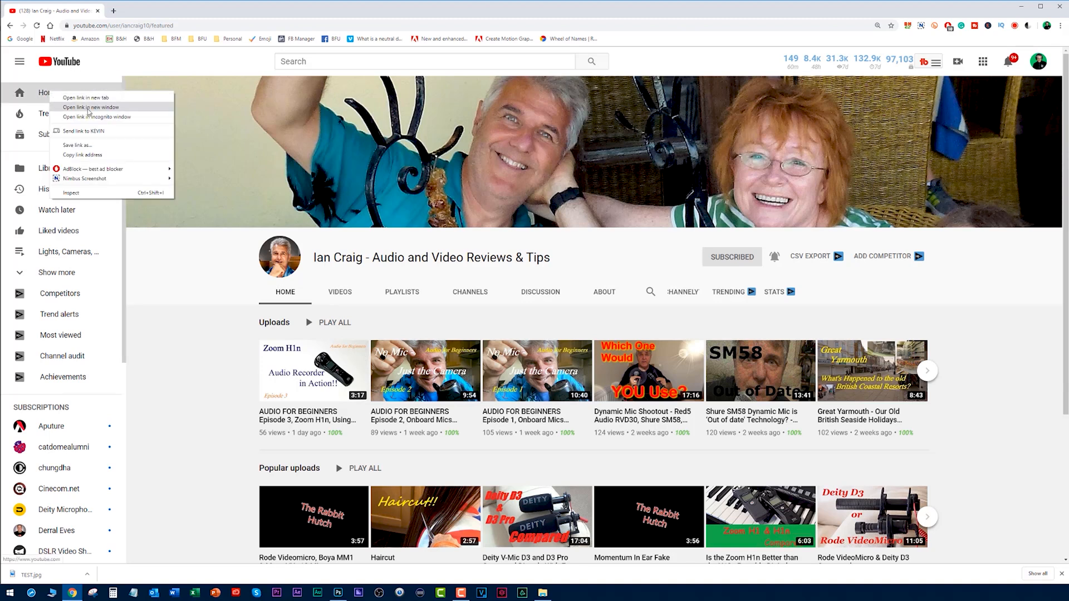
pyautogui.click(89, 109)
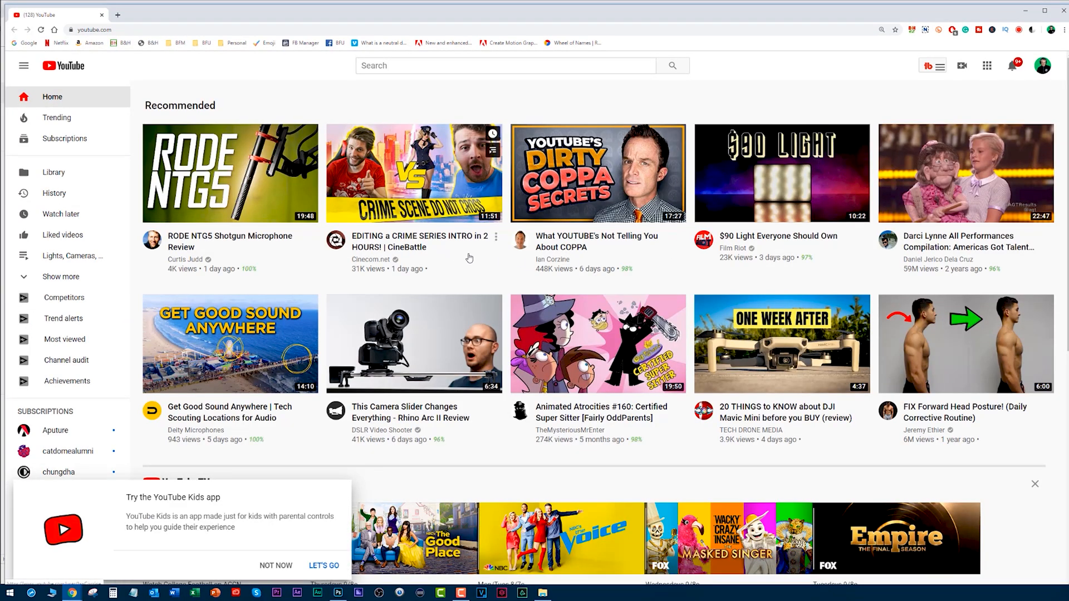
pyautogui.scroll(-3, 318, 225)
pyautogui.scroll(-2, 318, 225)
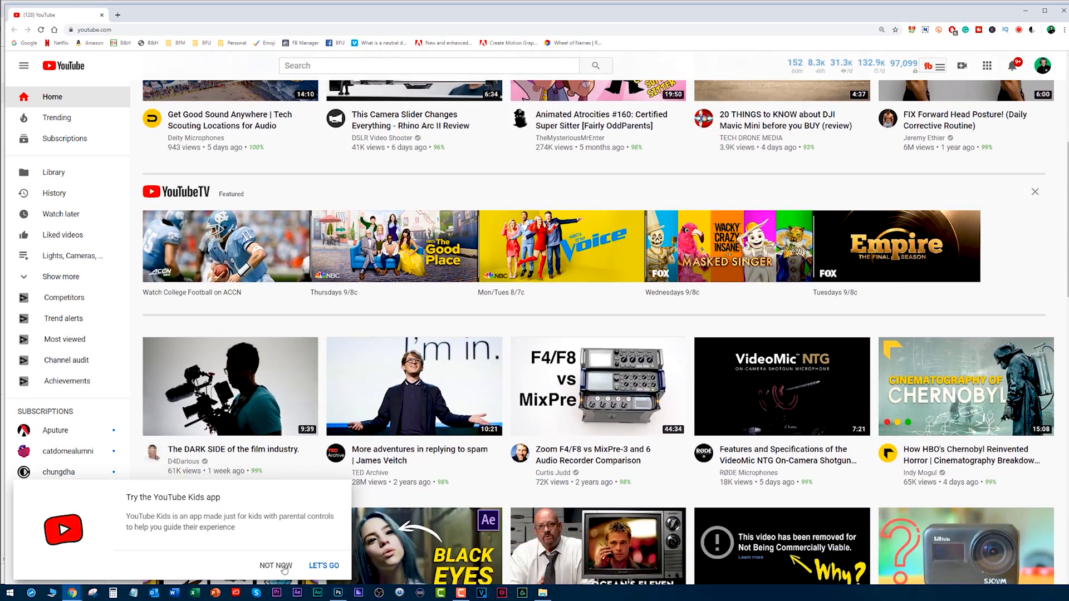
pyautogui.scroll(-7, 345, 237)
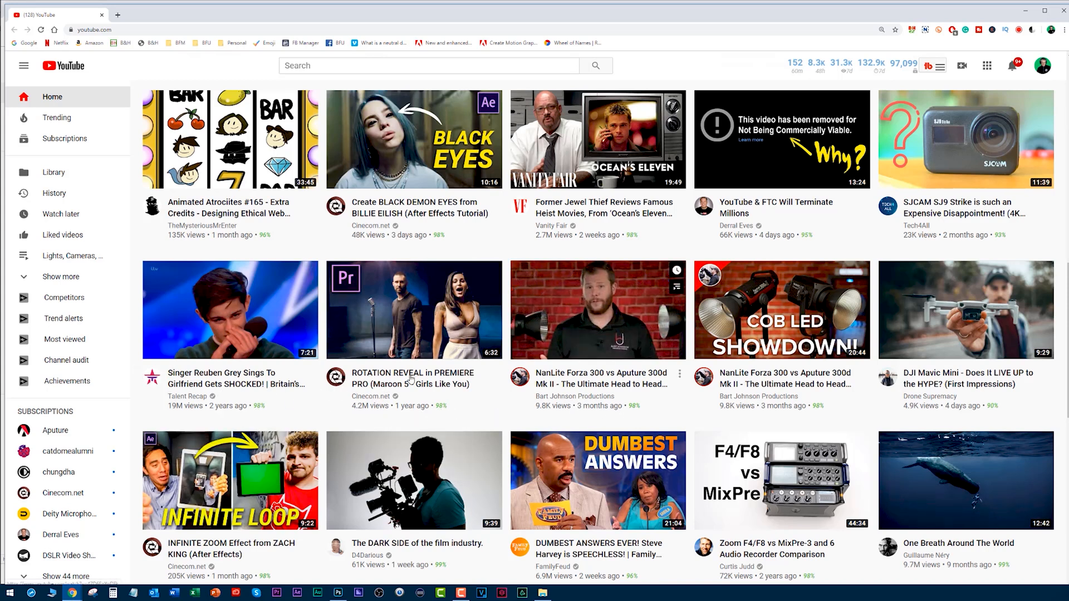
pyautogui.scroll(-10, 139, 376)
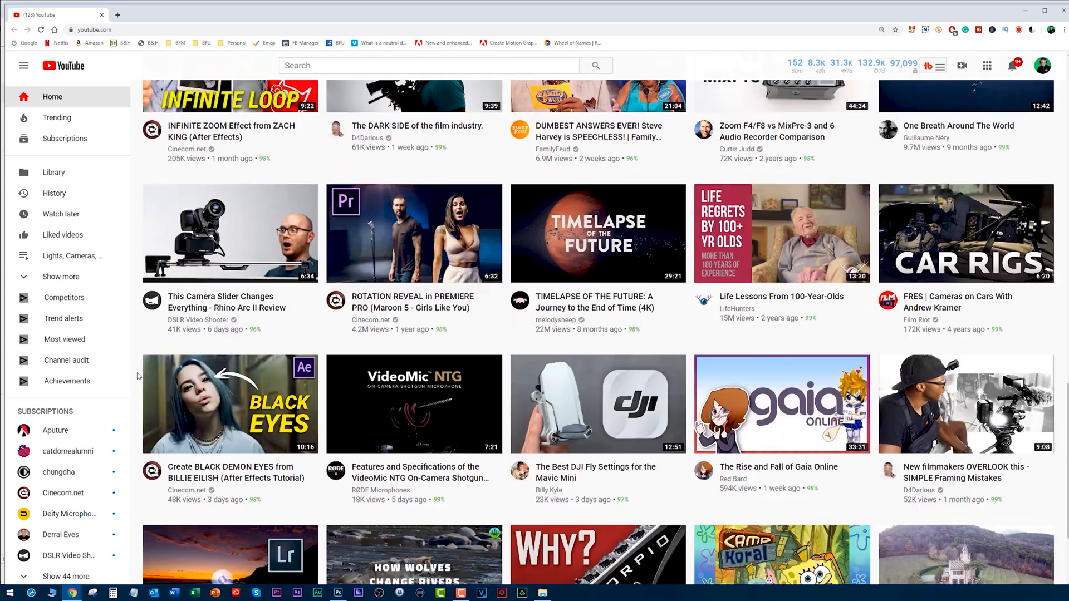
pyautogui.scroll(-4, 138, 376)
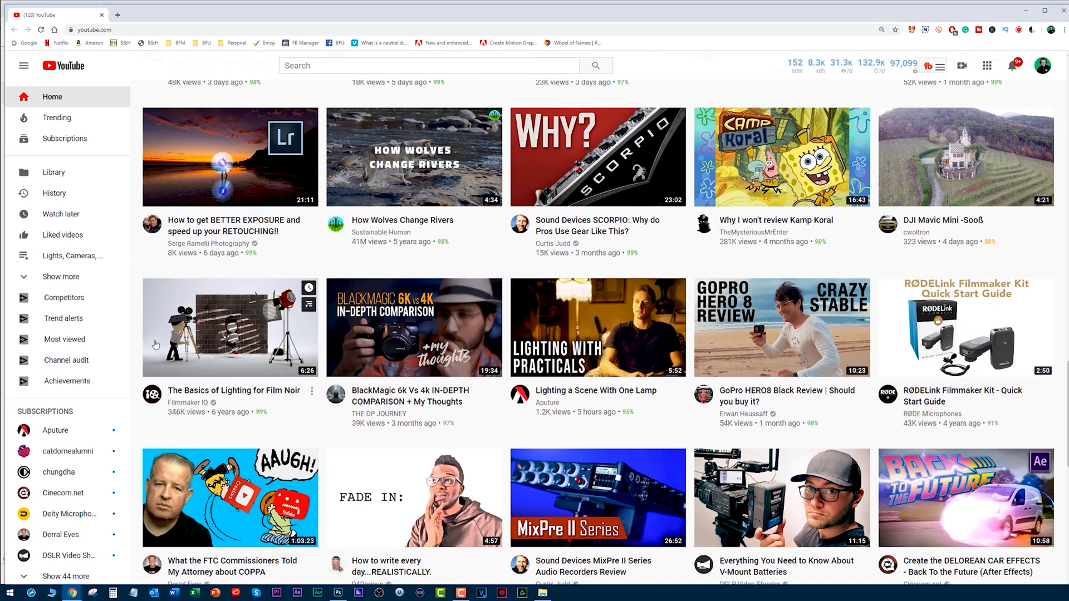
pyautogui.scroll(3, 138, 273)
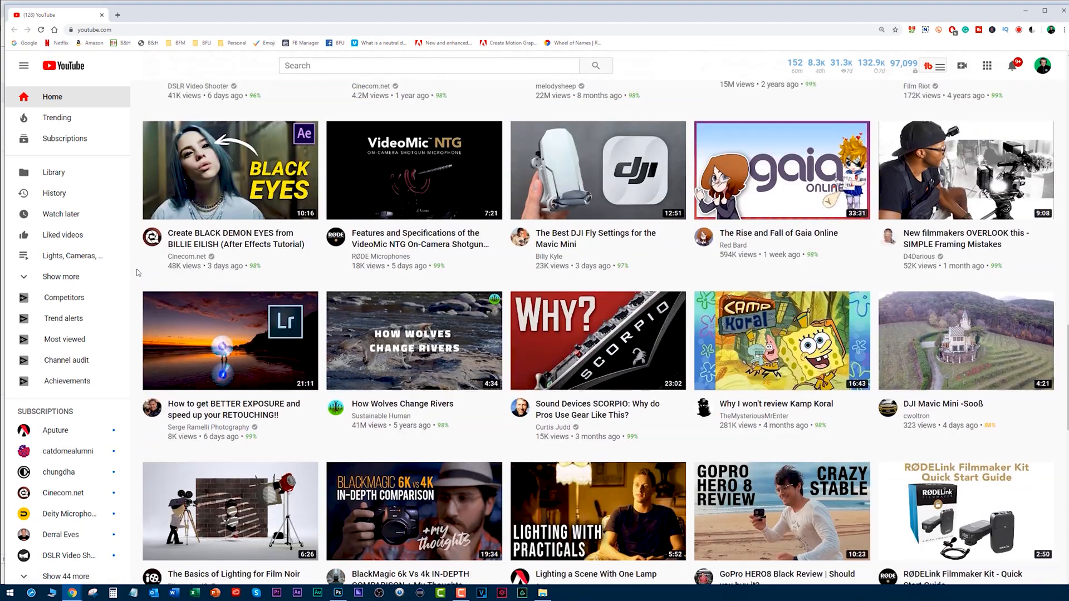
pyautogui.scroll(10, 138, 272)
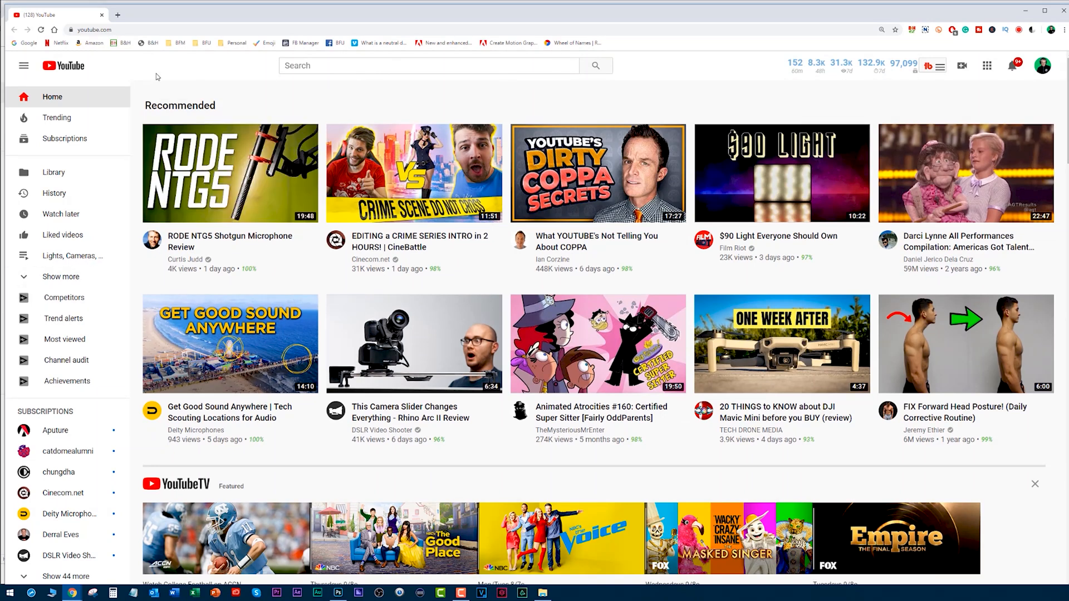
pyautogui.moveTo(275, 245)
pyautogui.moveTo(618, 256)
pyautogui.click(101, 16)
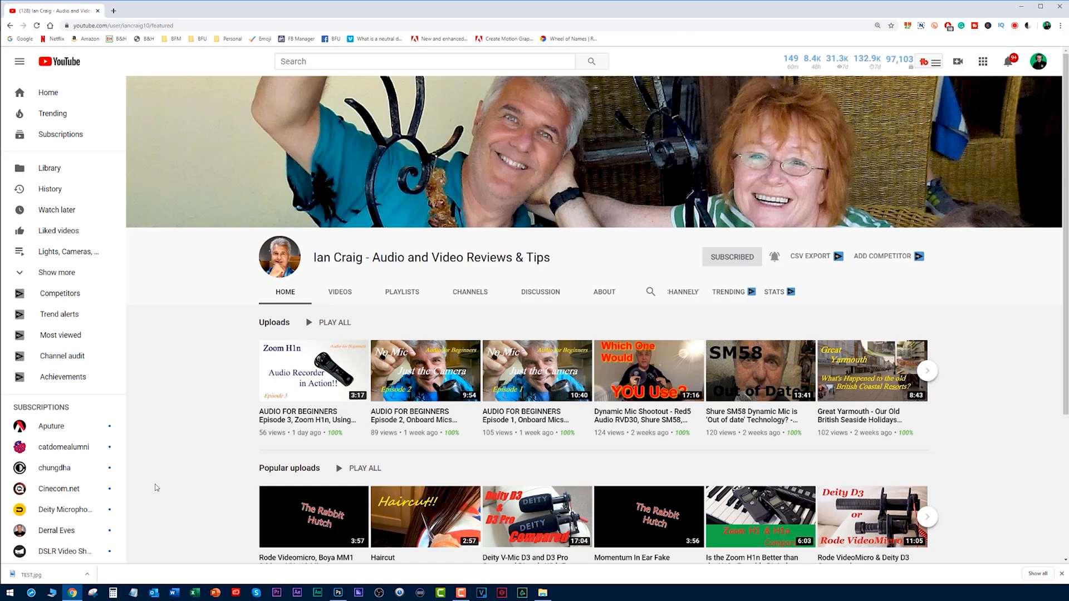
# Switch back to Photoshop and place the PHOTO and TEXT JPG images from the desktop folder into the document, fitted over the canvas.
pyautogui.click(338, 592)
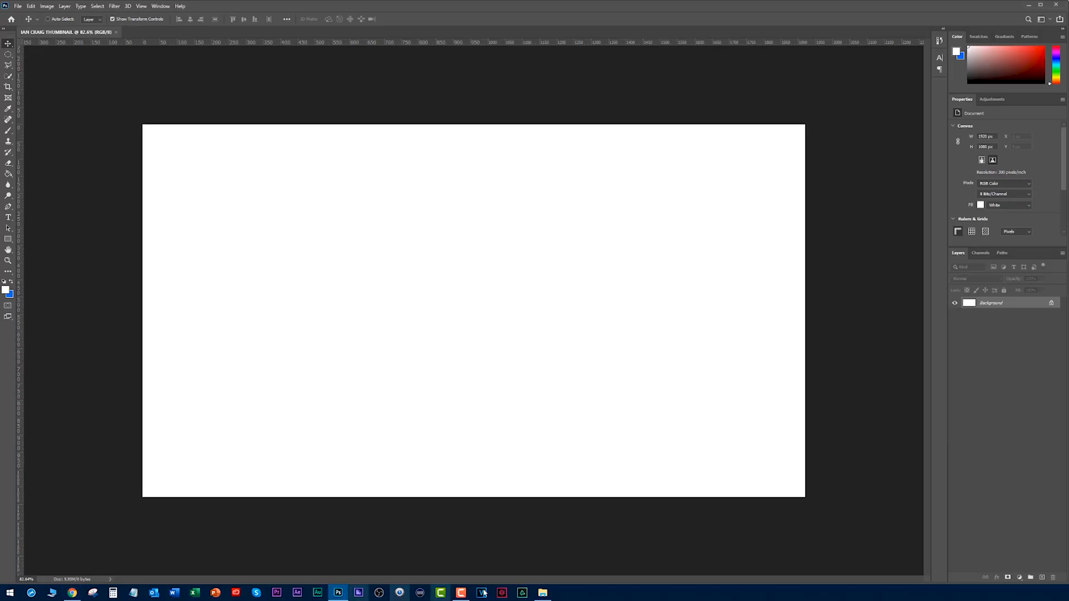
pyautogui.click(543, 593)
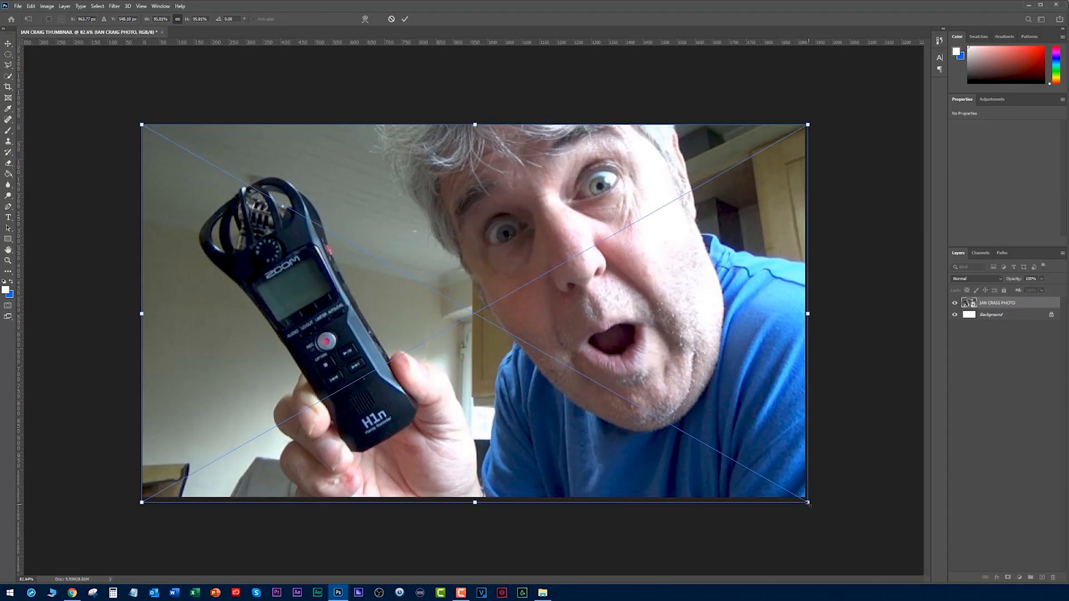
pyautogui.press('Return')
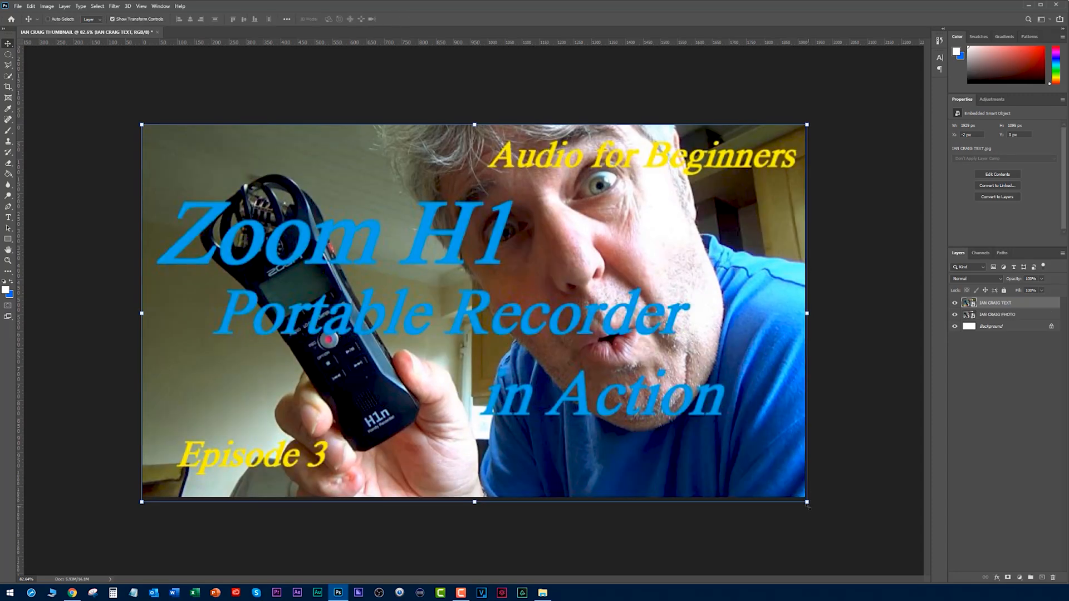
# Compare the placed thumbnail image in Photoshop with the uploaded video thumbnails on the YouTube channel page in Chrome.
pyautogui.scroll(-4, 462, 246)
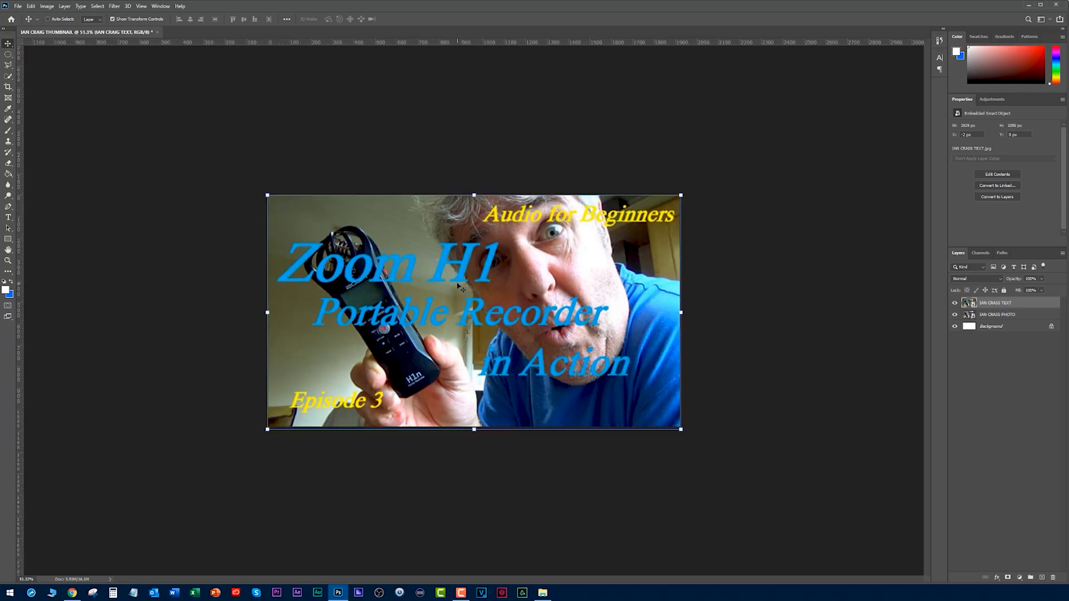
pyautogui.click(73, 592)
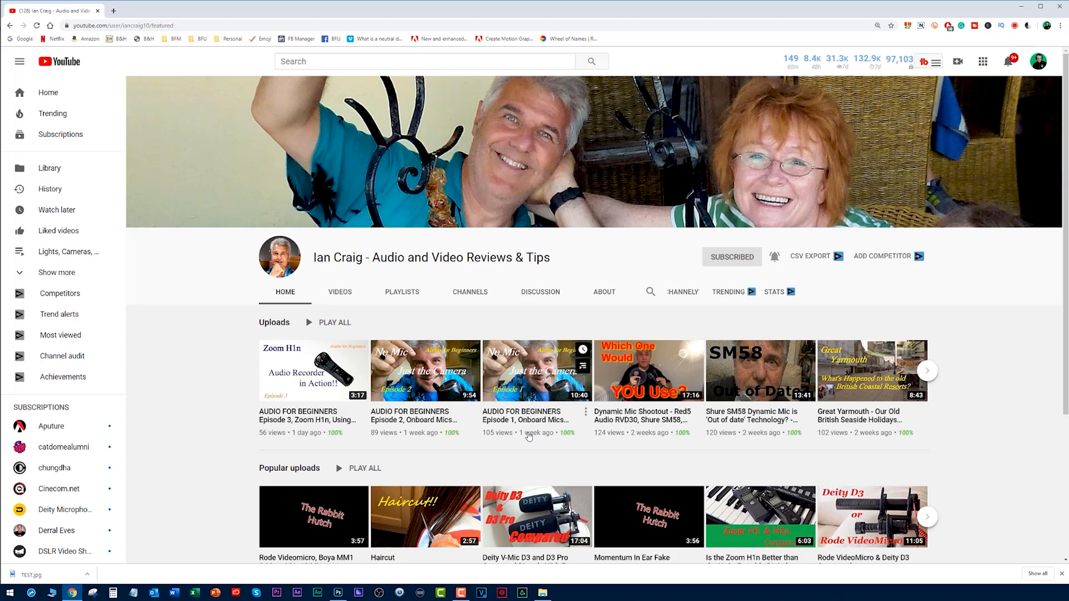
pyautogui.hotkey('alt', 'Tab')
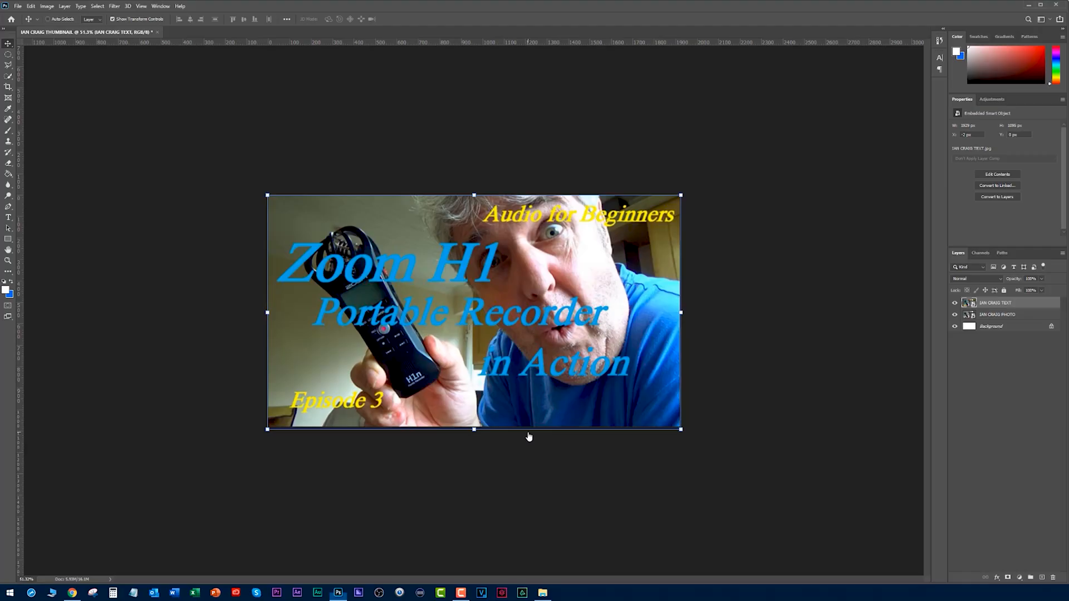
pyautogui.hotkey('alt', 'Tab')
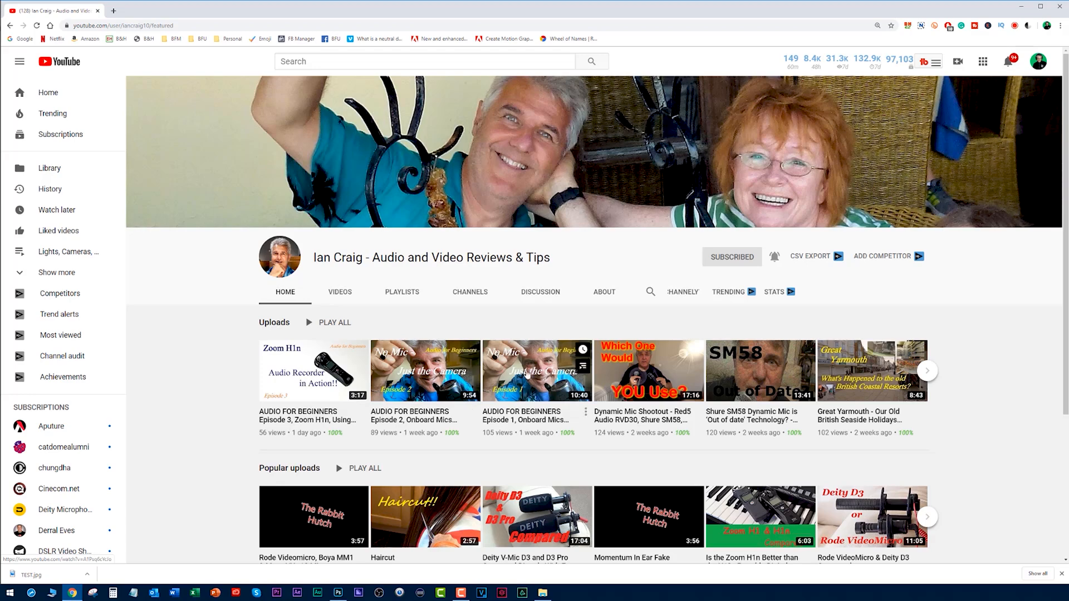
# View the Photoshop artwork at thumbnail size, about 10%, and check its text legibility against the Zoom H1n video thumbnail in Chrome.
pyautogui.hotkey('alt', 'Tab')
pyautogui.hotkey('ctrl', '-')
pyautogui.hotkey('ctrl', '-')
pyautogui.hotkey('ctrl', '-')
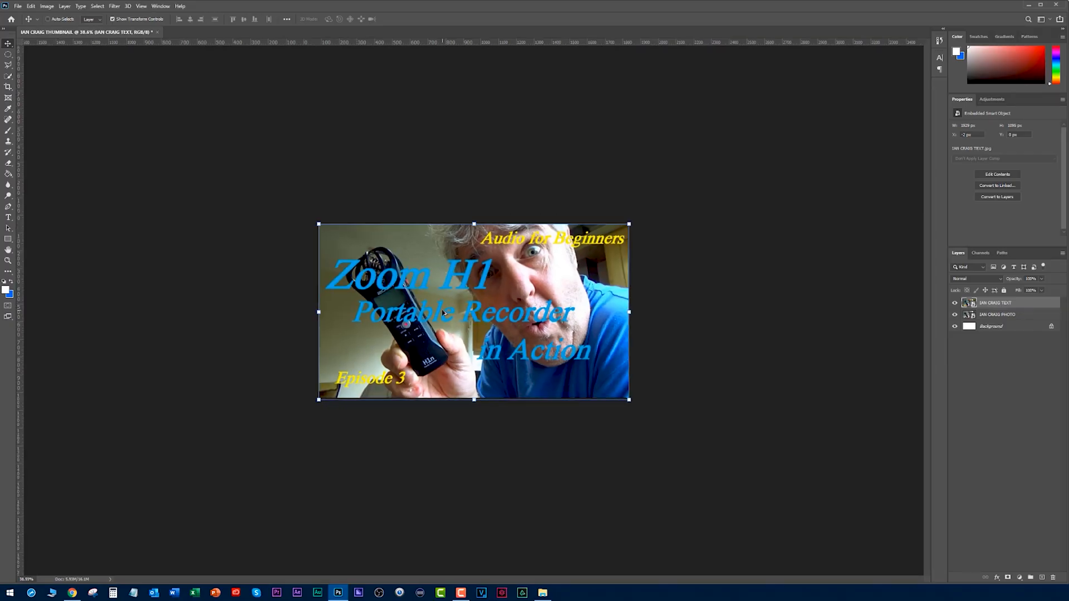
pyautogui.hotkey('ctrl', '-')
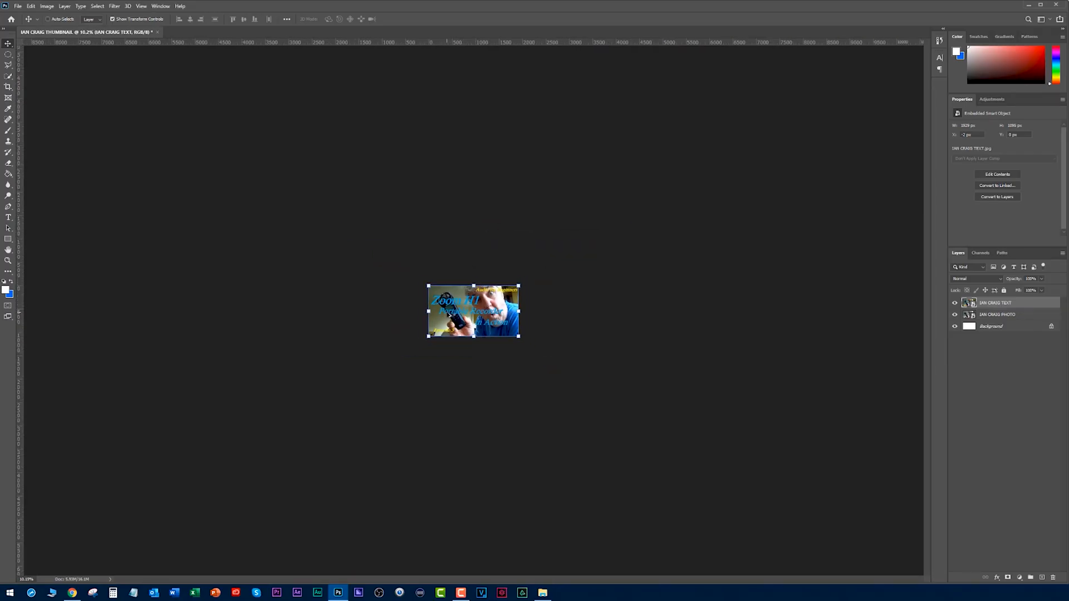
pyautogui.hotkey('ctrl', '-')
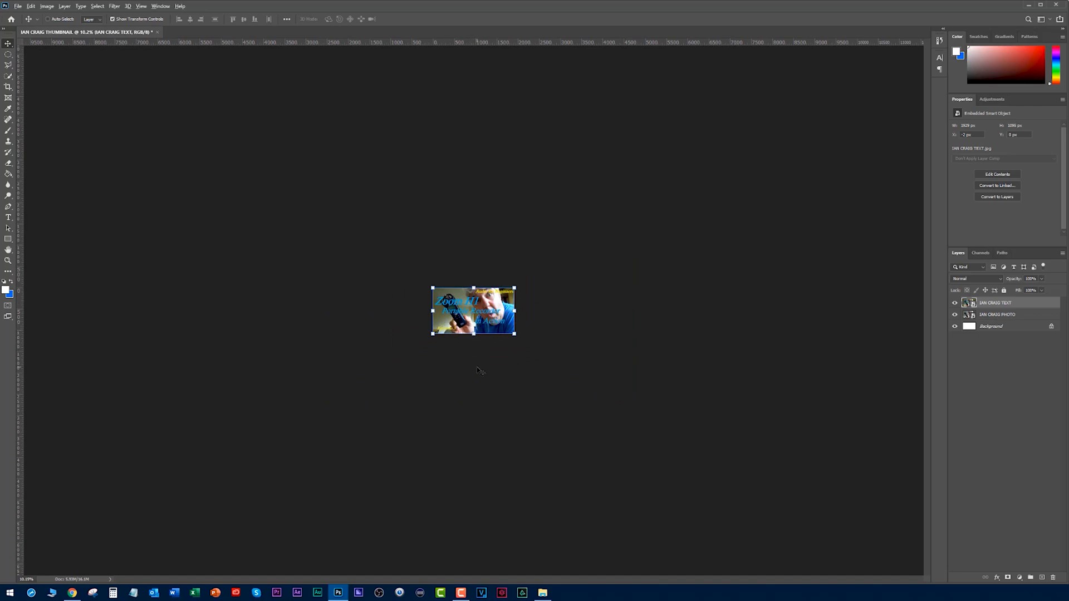
pyautogui.hotkey('alt', 'Tab')
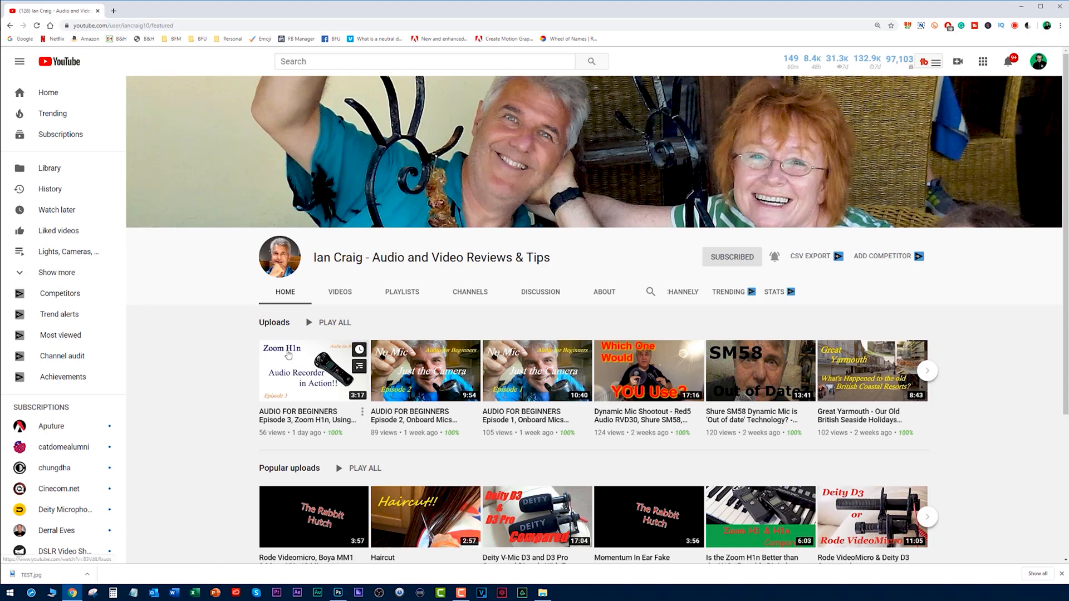
pyautogui.moveTo(356, 350)
pyautogui.hotkey('alt', 'Tab')
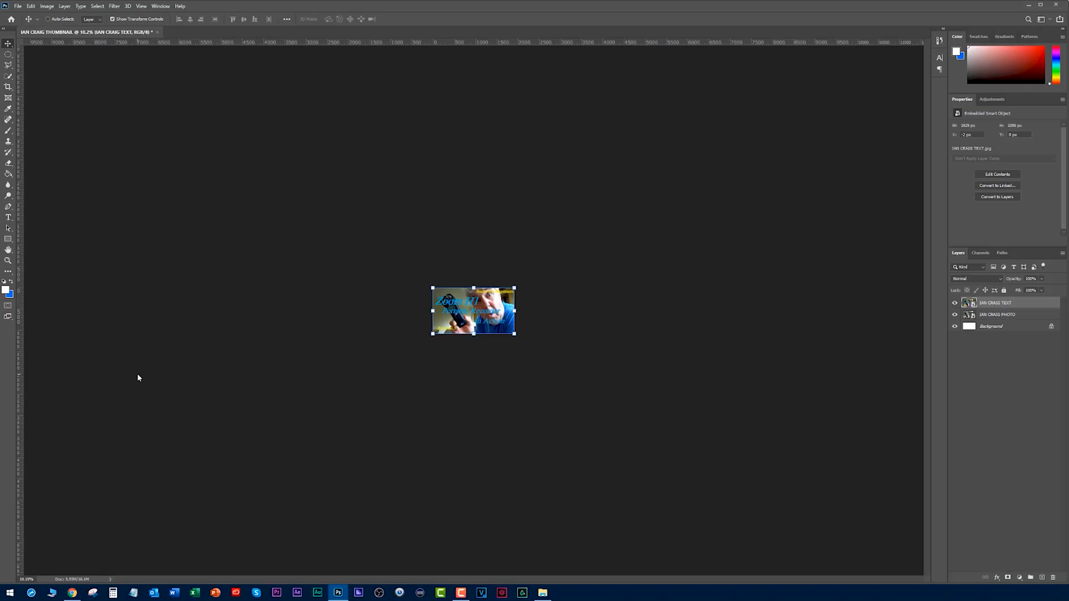
pyautogui.scroll(17, 370, 311)
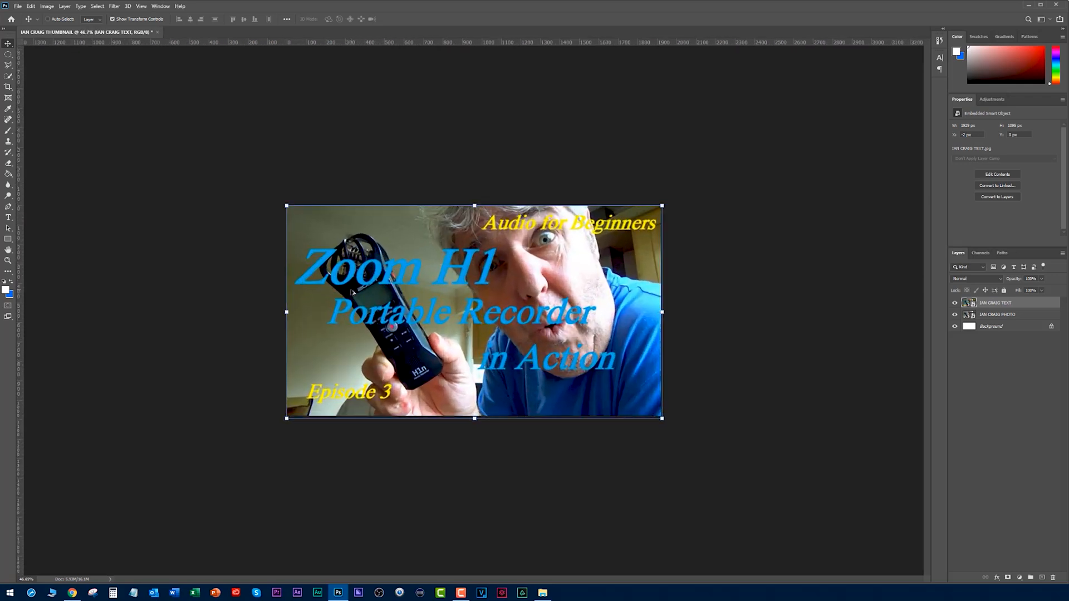
pyautogui.scroll(1, 352, 291)
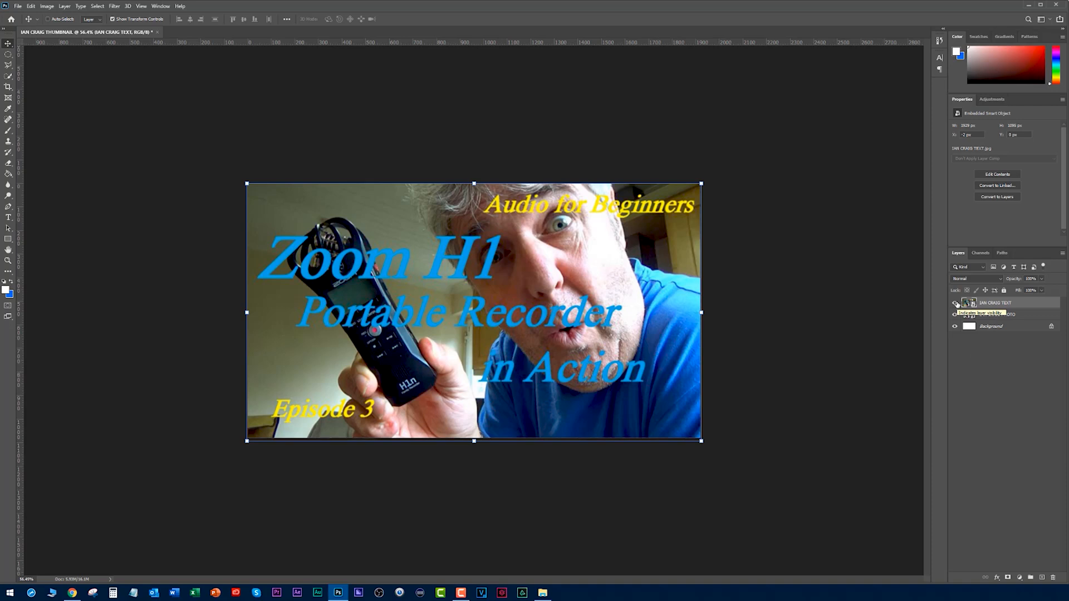
# Hide the TEXT image layer and shift the photo about 400 px to the right, leaving a blank strip beside it.
pyautogui.click(956, 303)
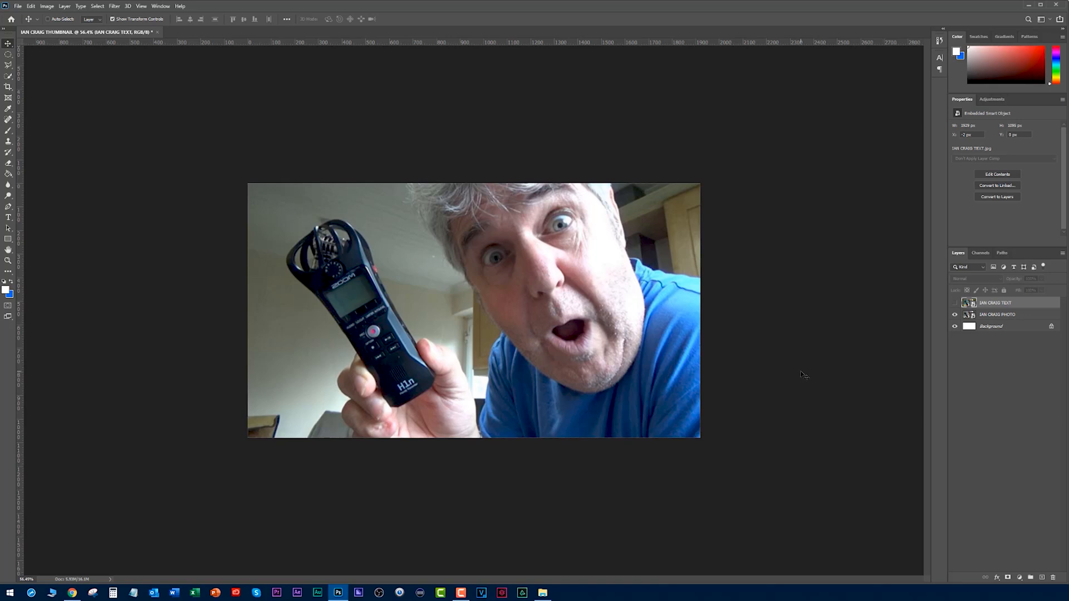
pyautogui.keyDown('ctrl'); pyautogui.click(554, 337); pyautogui.keyUp('ctrl')
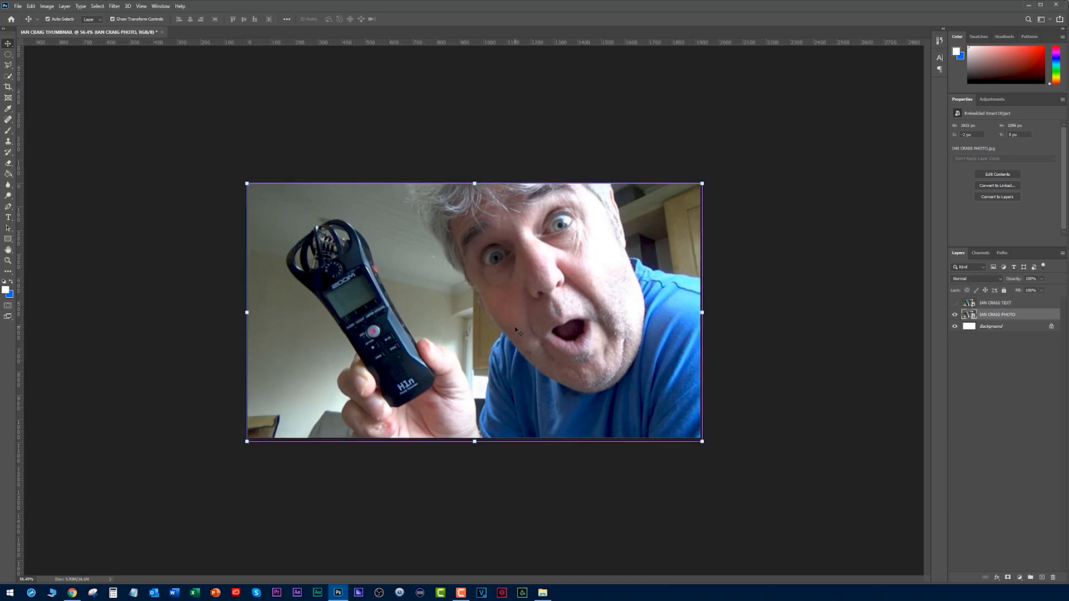
pyautogui.moveTo(517, 331); pyautogui.dragTo(602, 334)
pyautogui.click(181, 252)
# Draw a black rectangle about 570 px wide and 1300 px high over the blank strip beside the photo.
pyautogui.click(5, 282)
pyautogui.click(12, 239)
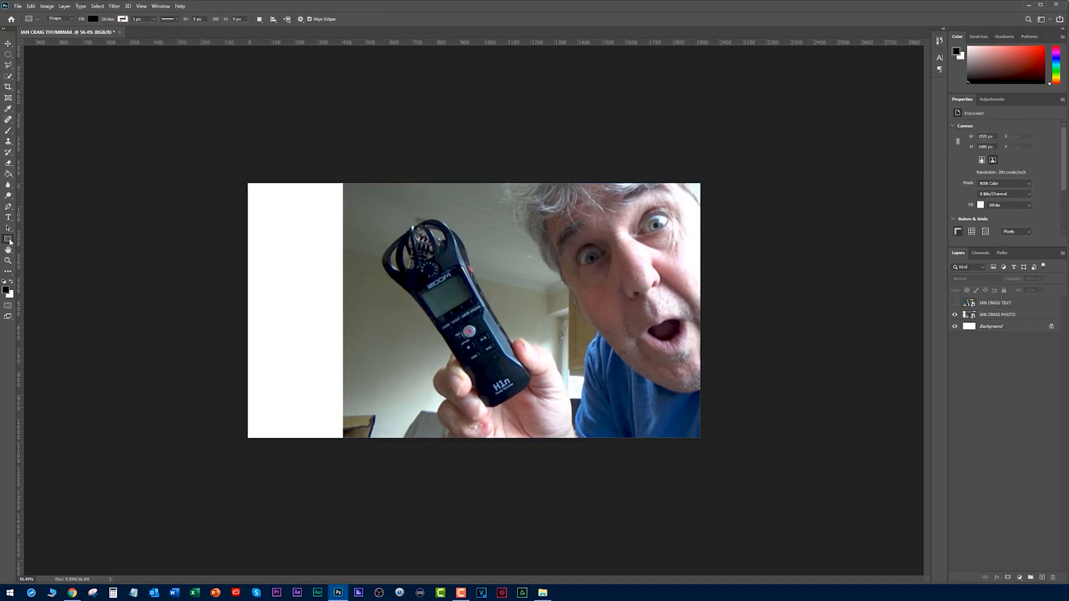
pyautogui.rightClick(11, 240)
pyautogui.click(38, 242)
pyautogui.moveTo(241, 182); pyautogui.dragTo(377, 489)
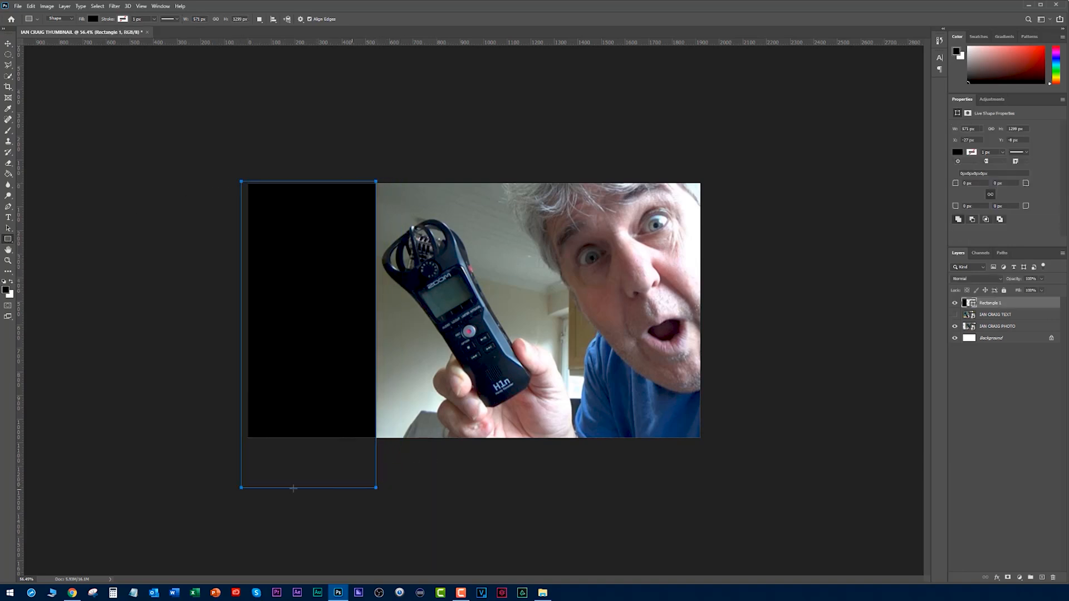
# Resize the black rectangle to fit the canvas's height and left edge, about 517 px wide and 1080 px high.
pyautogui.press('v')
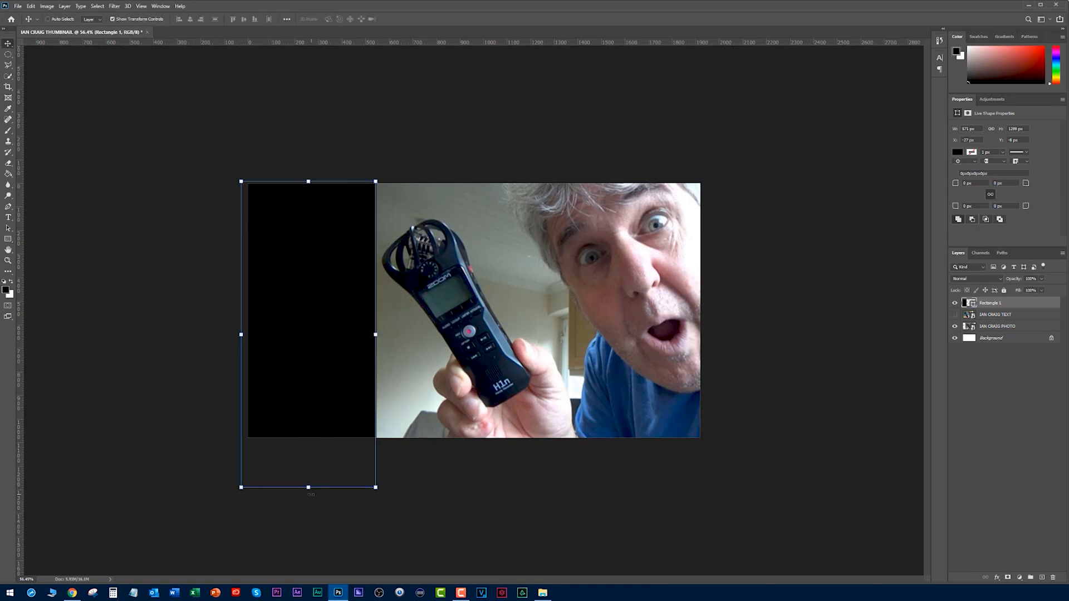
pyautogui.moveTo(309, 488); pyautogui.dragTo(309, 437)
pyautogui.moveTo(241, 309); pyautogui.dragTo(249, 310)
pyautogui.moveTo(311, 180); pyautogui.dragTo(312, 183)
pyautogui.moveTo(385, 311); pyautogui.dragTo(379, 311)
pyautogui.press('Return')
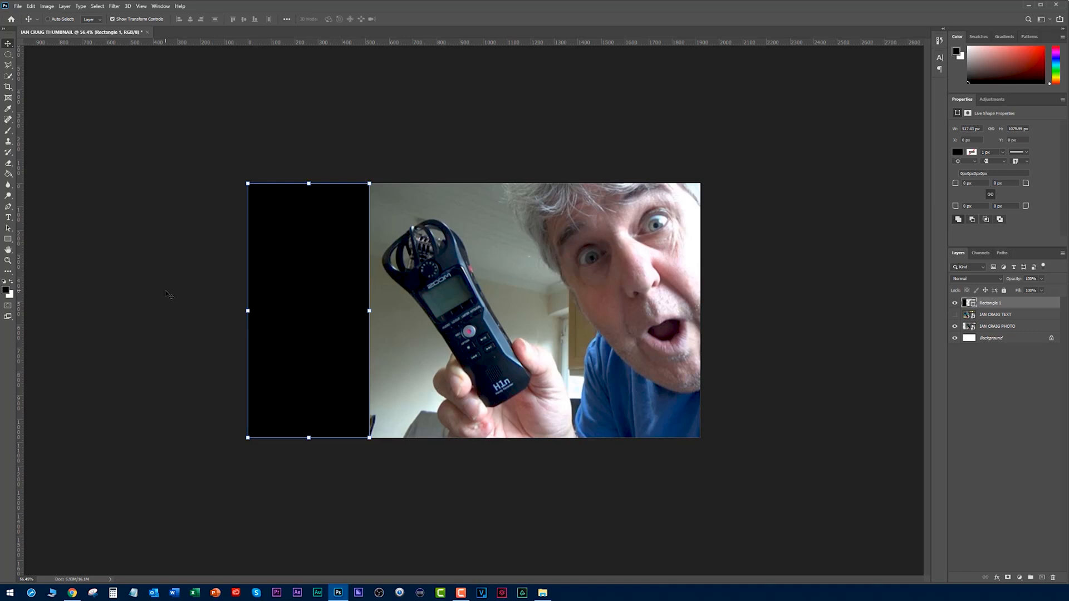
# Add the text "Zoom H1n" in Montserrat Bold at 30 pt, starting on the black rectangle.
pyautogui.click(8, 218)
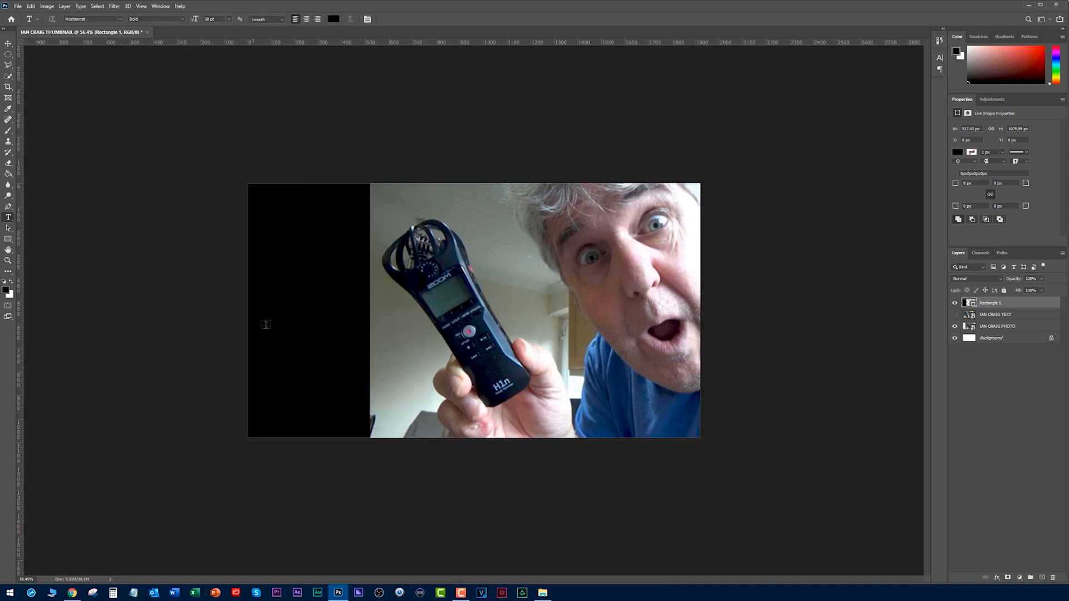
pyautogui.click(280, 321)
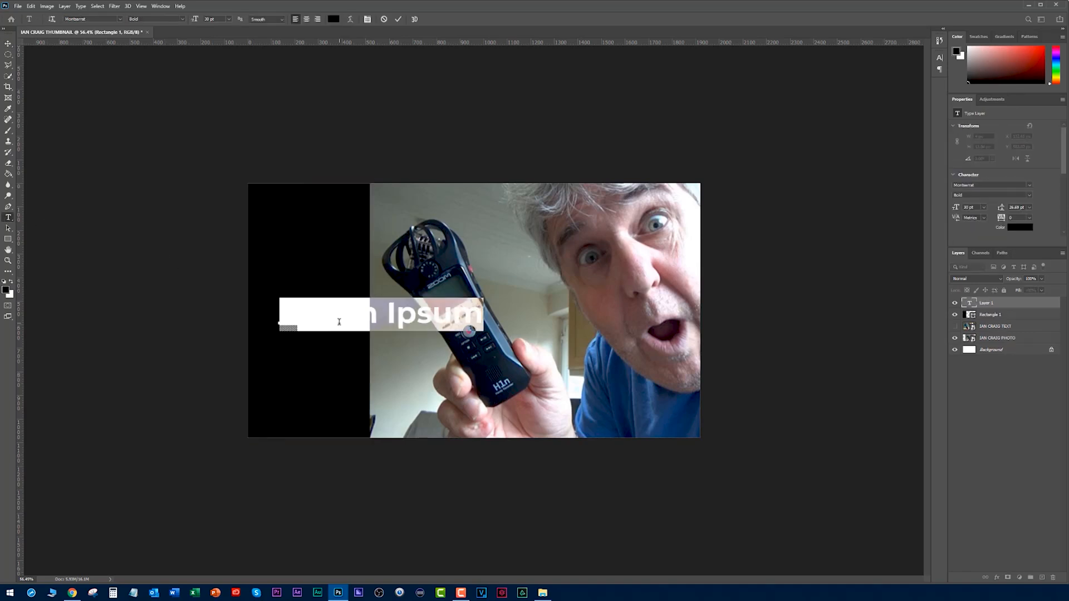
pyautogui.press('BackSpace')
pyautogui.write('Zoom')
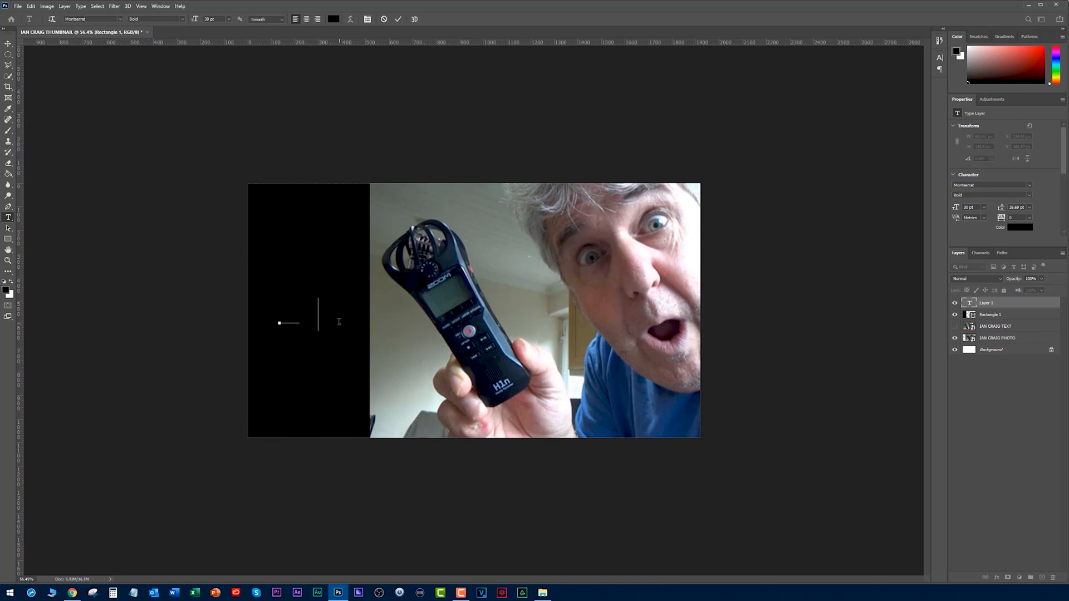
pyautogui.write(' H1n')
pyautogui.hotkey('ctrl', 'Return')
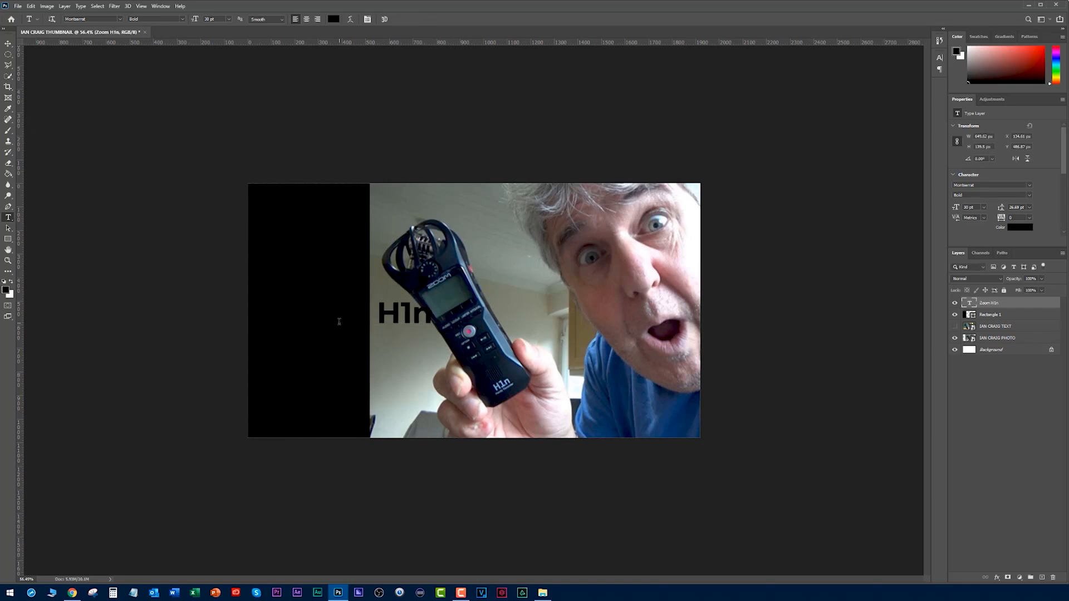
# Change the colour of the "Zoom H1n" text to white.
pyautogui.click(1015, 228)
pyautogui.moveTo(682, 358); pyautogui.dragTo(647, 315)
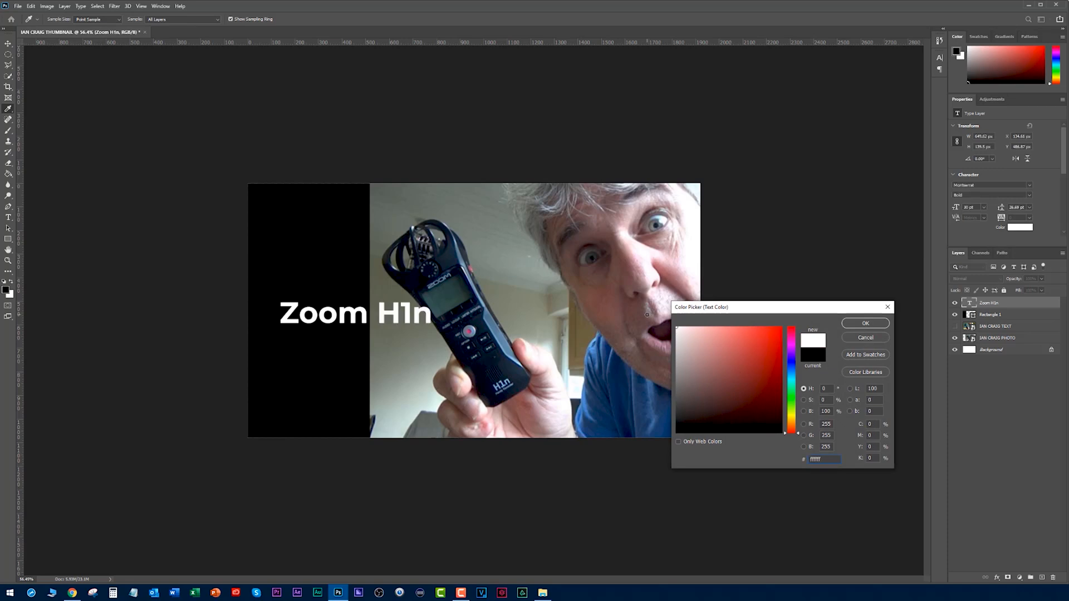
pyautogui.click(864, 327)
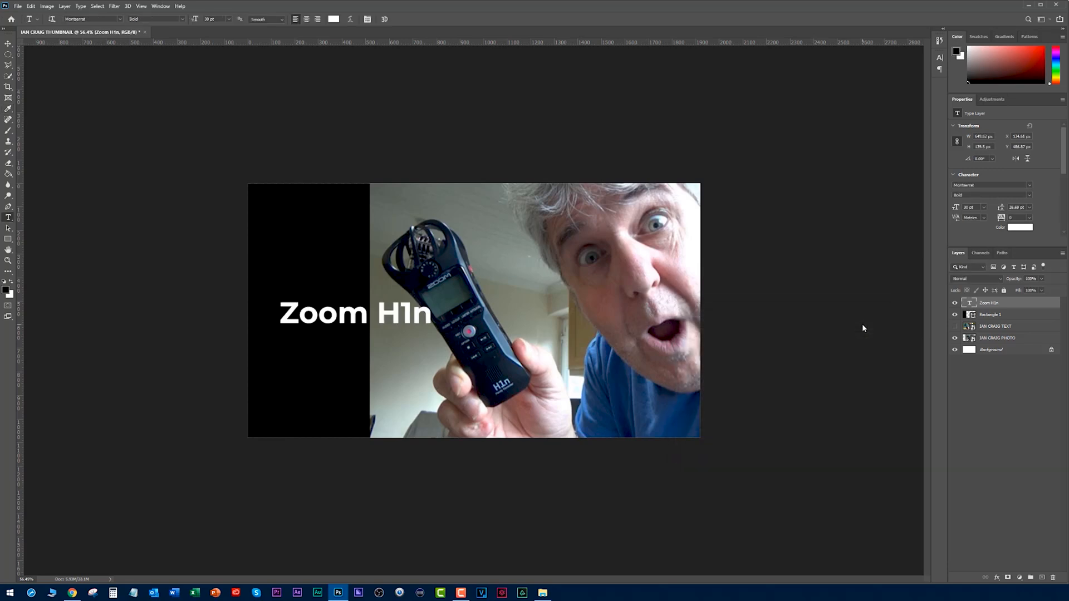
# Remove "H1n" from the white text so that the layer reads only "Zoom".
pyautogui.click(344, 346)
pyautogui.doubleClick(381, 316)
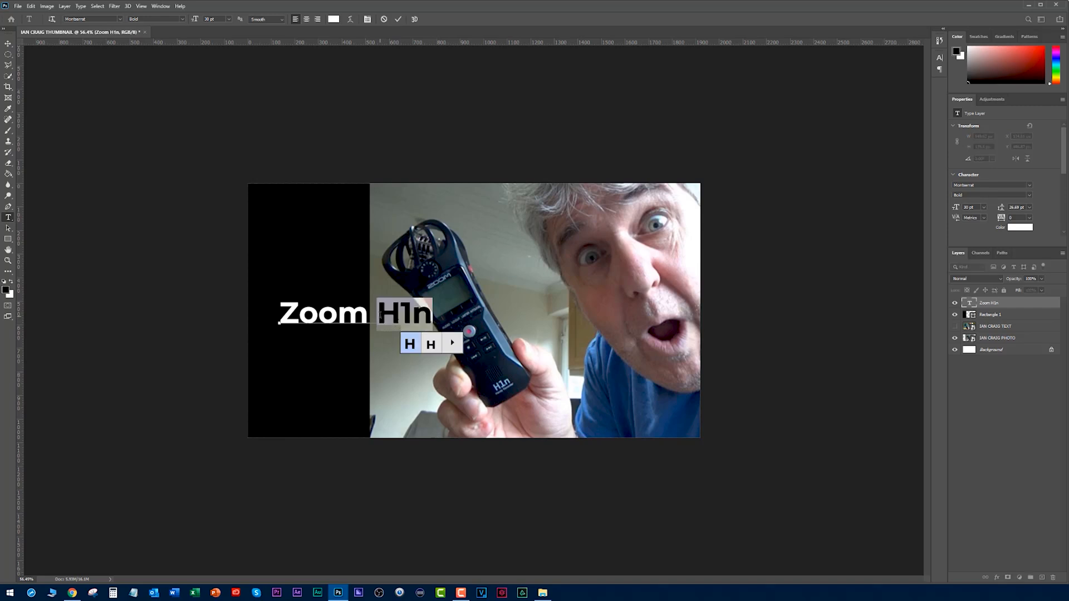
pyautogui.click(381, 316)
pyautogui.press('BackSpace')
pyautogui.press('Return')
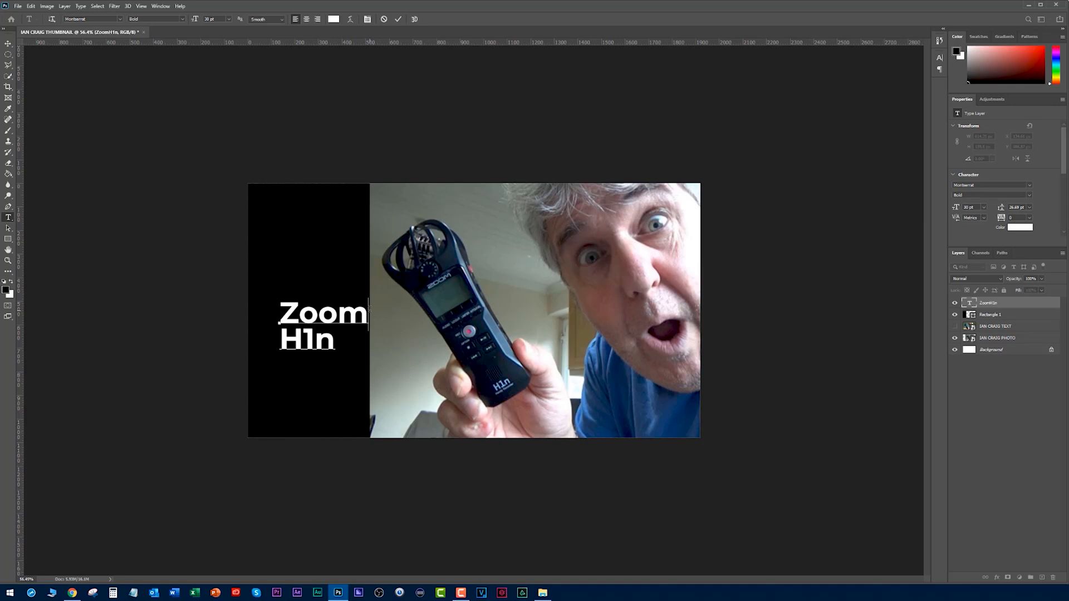
pyautogui.press('BackSpace')
pyautogui.hotkey('shift', 'End')
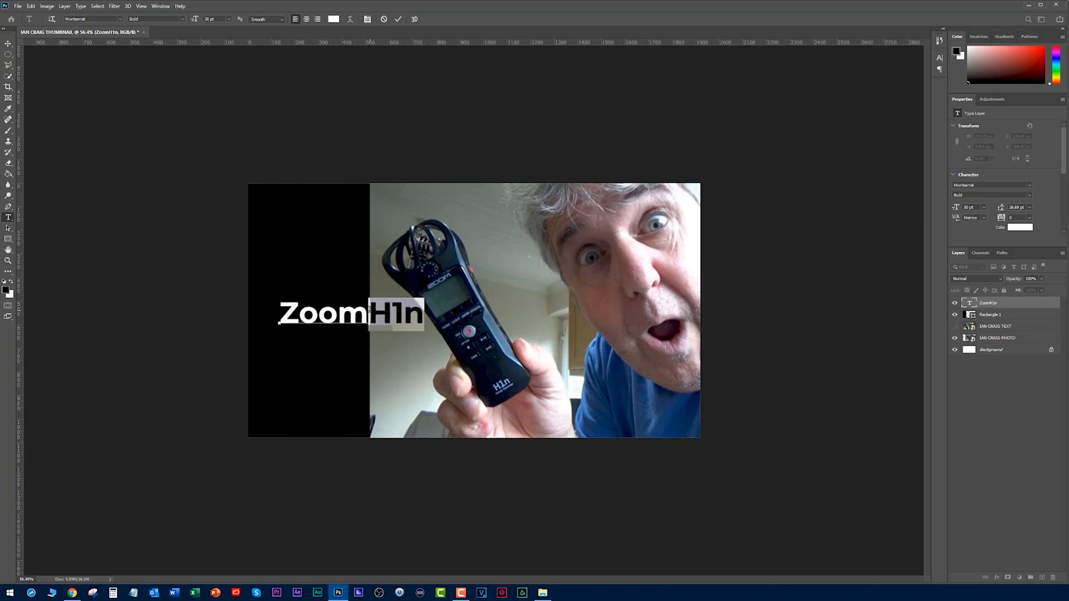
pyautogui.press('BackSpace')
pyautogui.hotkey('ctrl', 'Return')
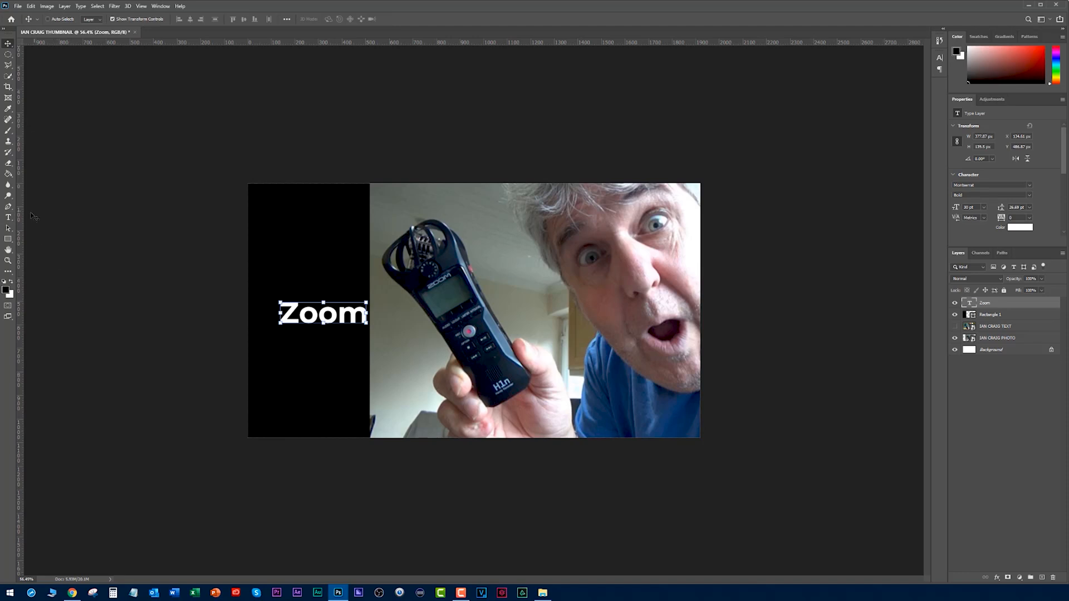
# Add "H1n" as a separate text layer below "Zoom" and move both words up on the black rectangle.
pyautogui.click(284, 359)
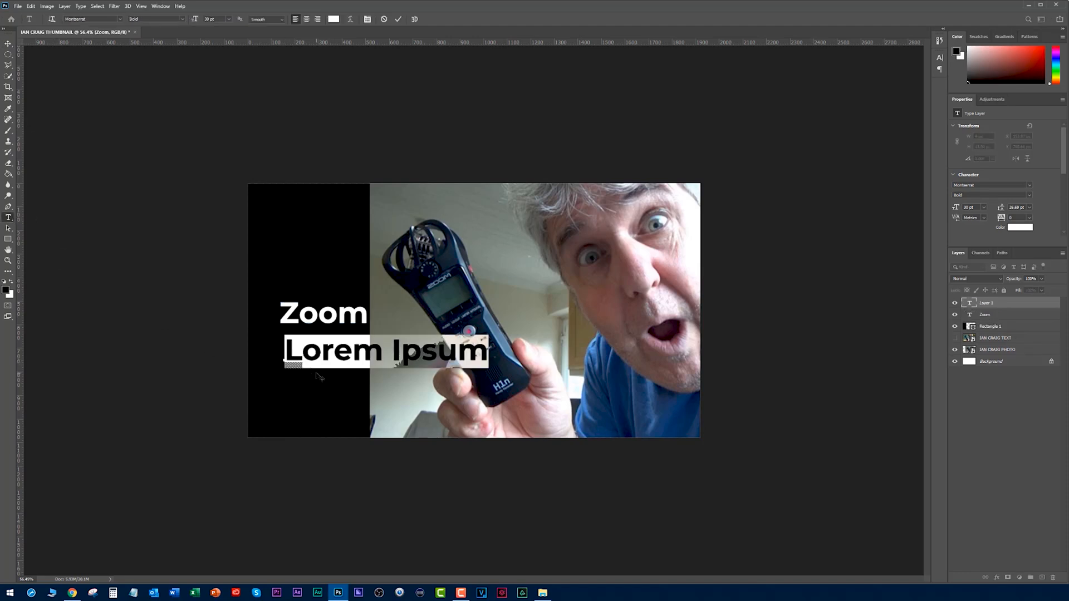
pyautogui.write('H1n')
pyautogui.hotkey('ctrl', 'Return')
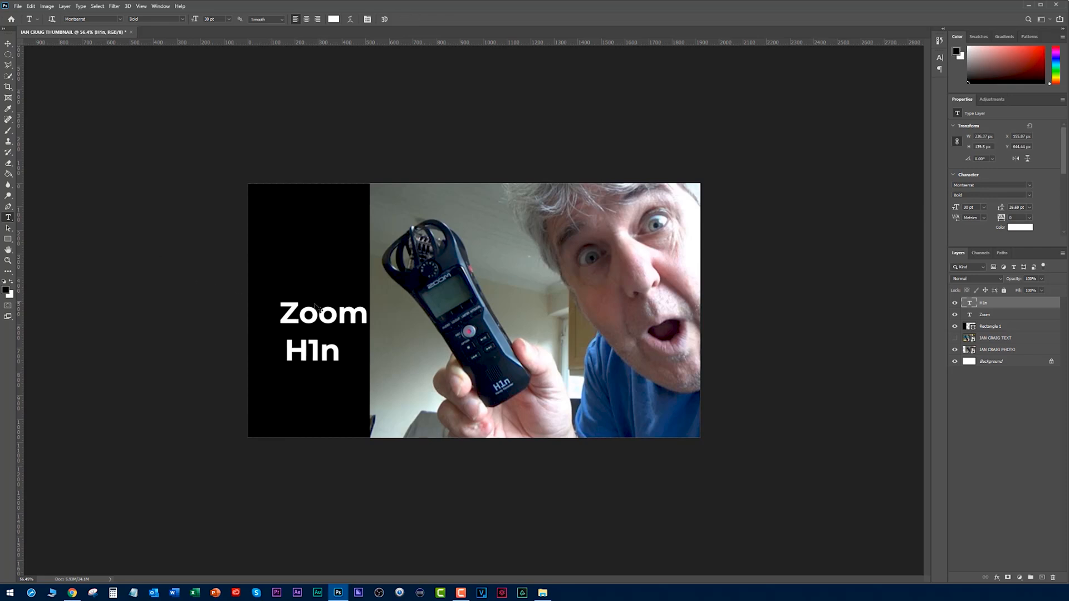
pyautogui.press('v')
pyautogui.moveTo(308, 315); pyautogui.dragTo(297, 270)
pyautogui.moveTo(321, 354); pyautogui.dragTo(309, 313)
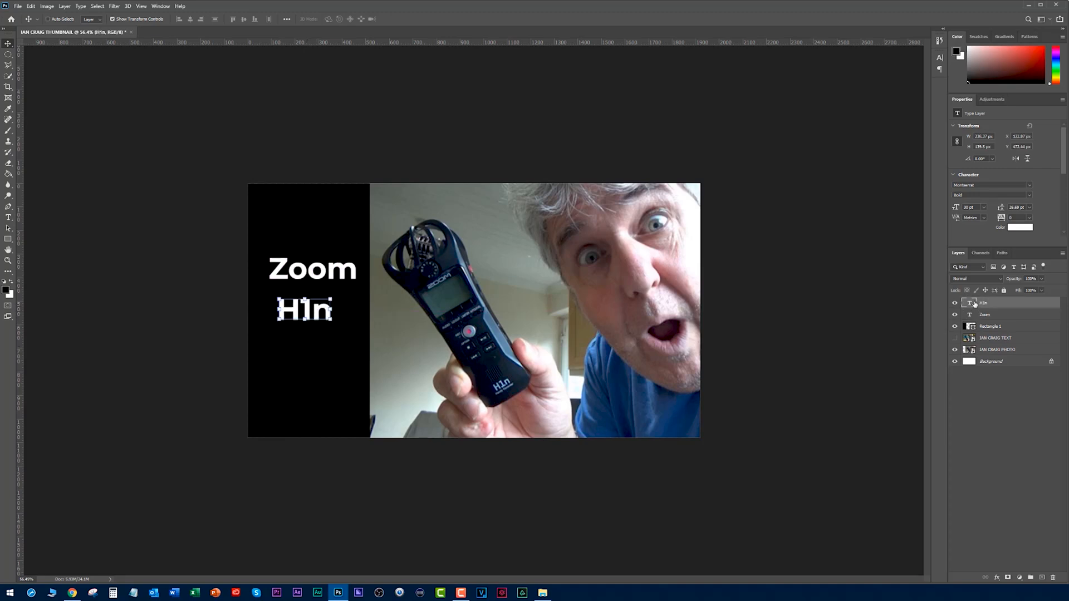
# Move the TEXT image layer below the PHOTO layer and group the photo, rectangle and both text layers.
pyautogui.moveTo(989, 344); pyautogui.dragTo(986, 356)
pyautogui.keyDown('shift'); pyautogui.click(986, 341); pyautogui.keyUp('shift')
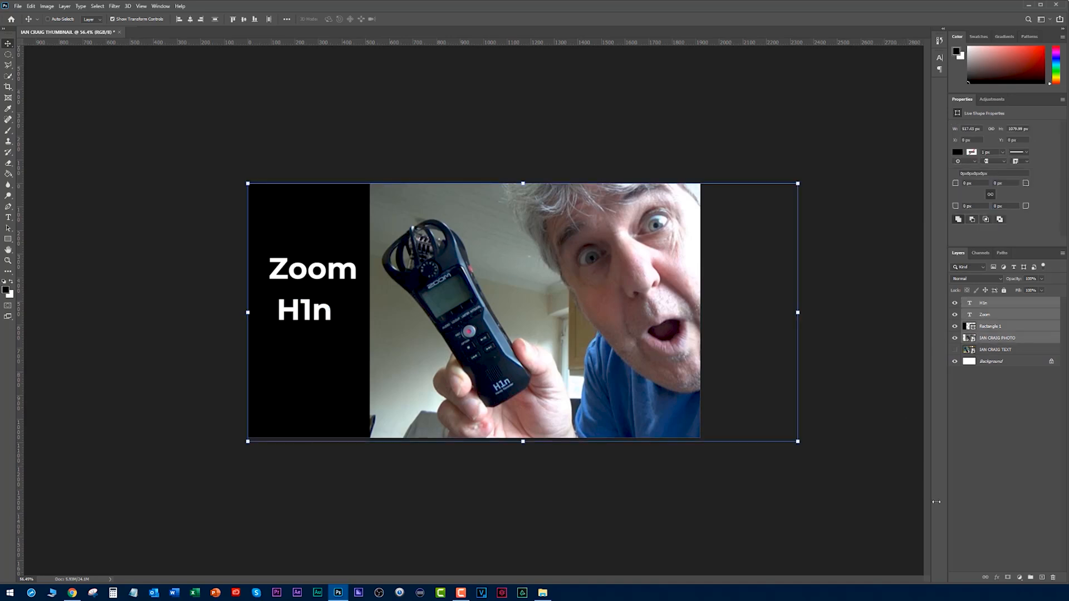
pyautogui.click(1031, 578)
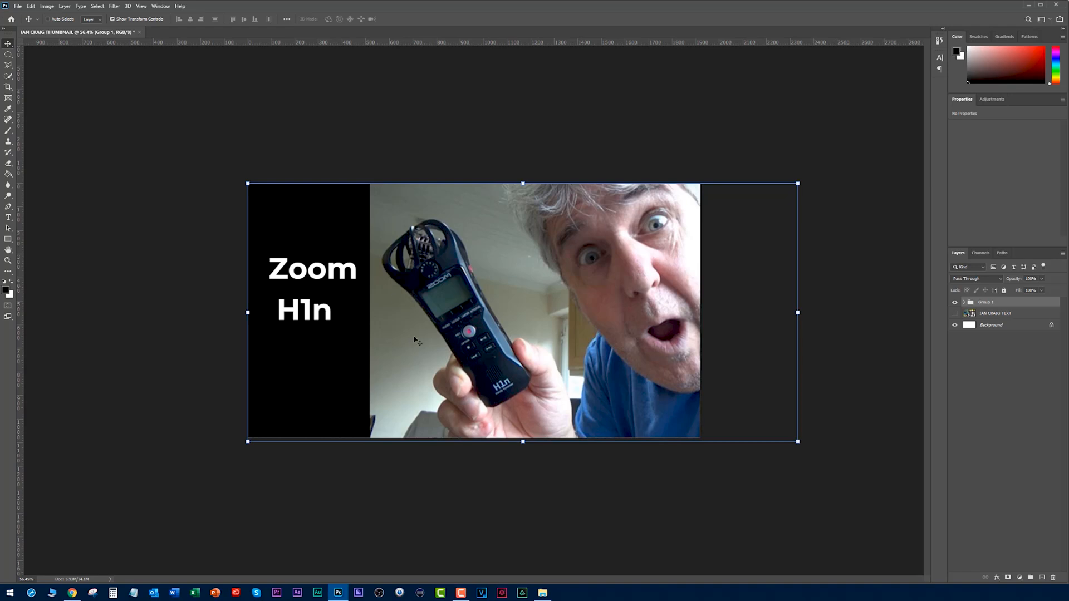
# Show the original TEXT image in place of the grouped redesign and examine the channel's video thumbnails on YouTube in Chrome.
pyautogui.click(955, 314)
pyautogui.click(955, 303)
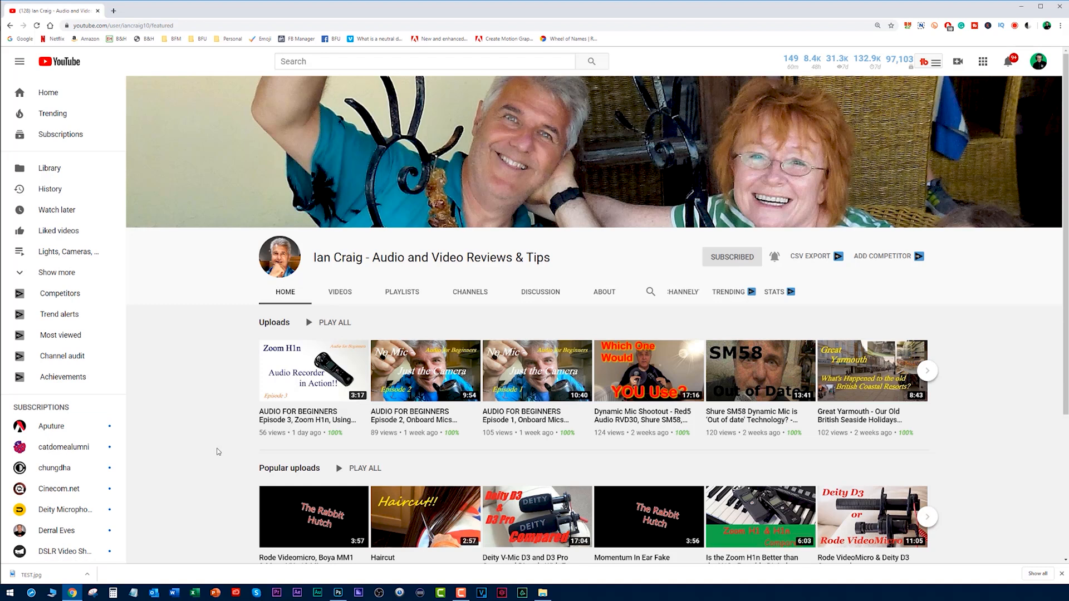
pyautogui.scroll(-4, 215, 446)
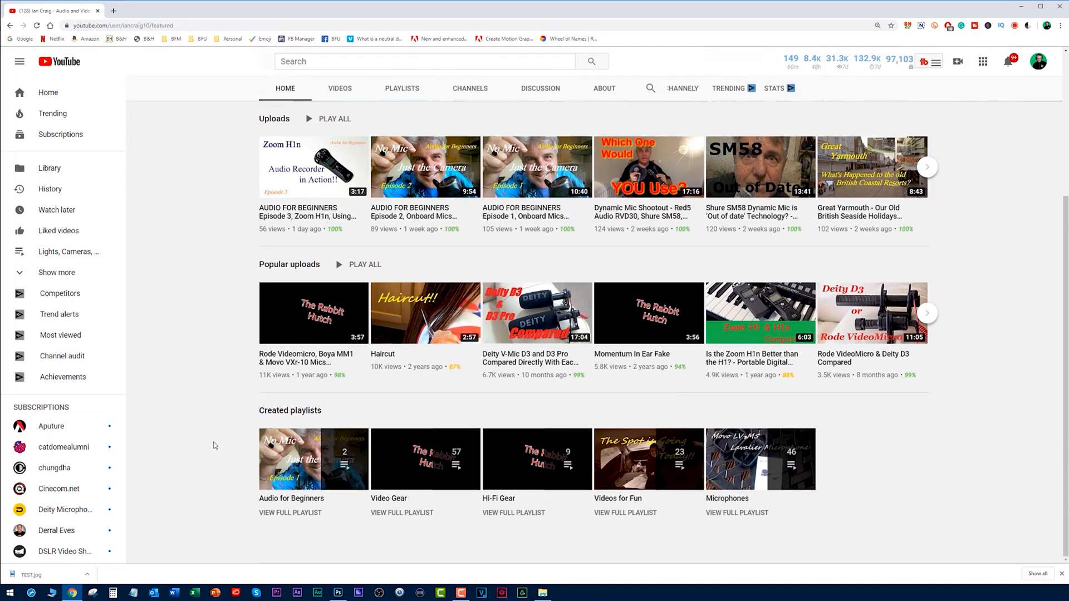
pyautogui.scroll(4, 215, 446)
pyautogui.scroll(-2, 557, 401)
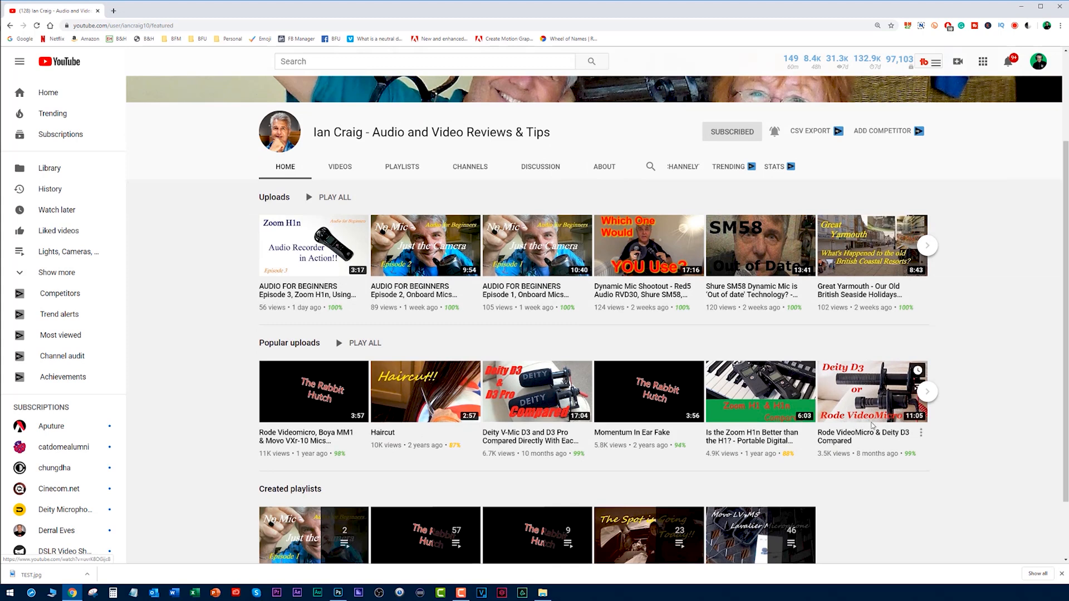
pyautogui.scroll(3, 204, 348)
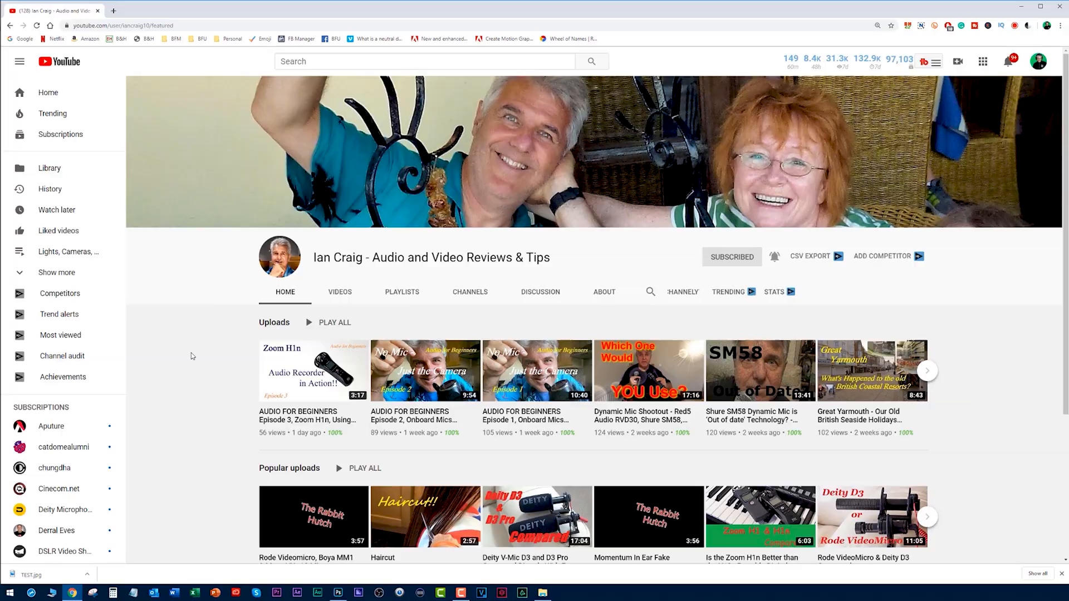
# Switch back to Photoshop and toggle the group's visibility to compare the redesign with the original layout, leaving the redesign shown.
pyautogui.hotkey('alt', 'Tab')
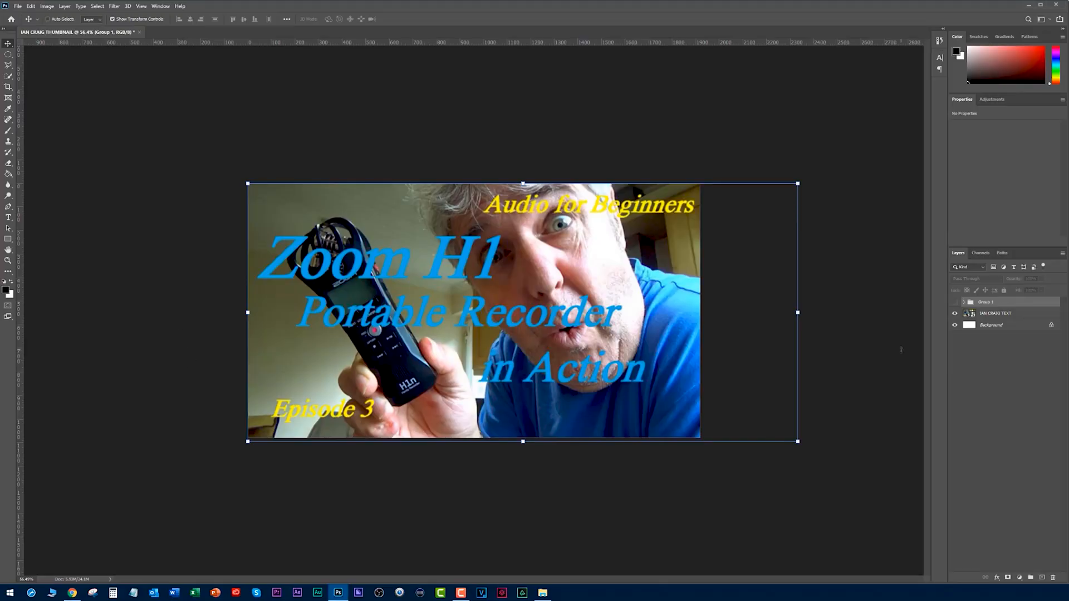
pyautogui.click(955, 303)
pyautogui.click(955, 303)
pyautogui.click(956, 303)
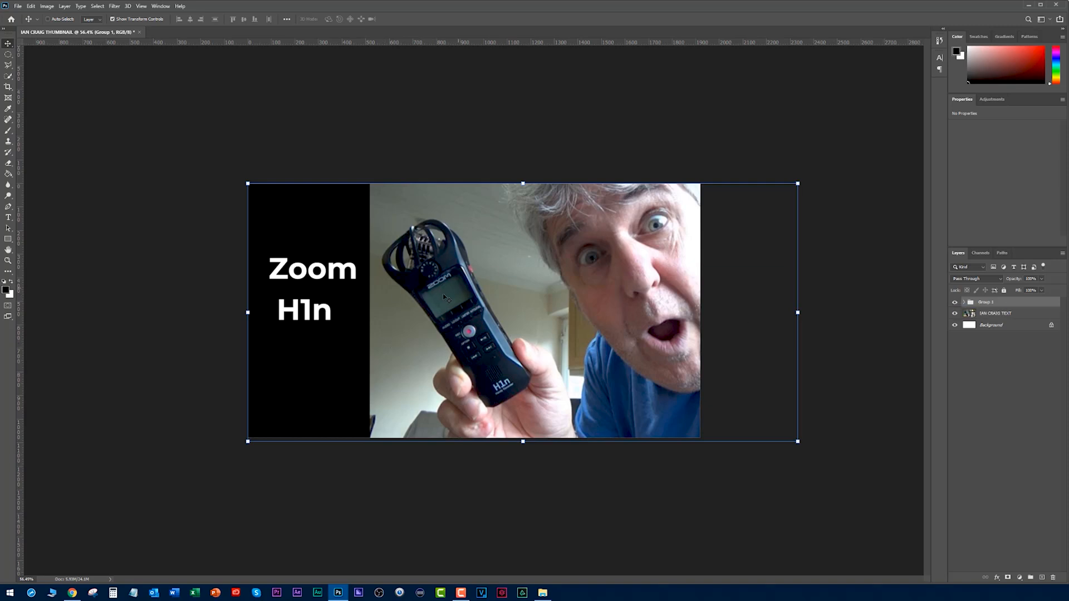
# Move the "Zoom" text up and rewrite it in capitals as "ZOOM".
pyautogui.click(84, 276)
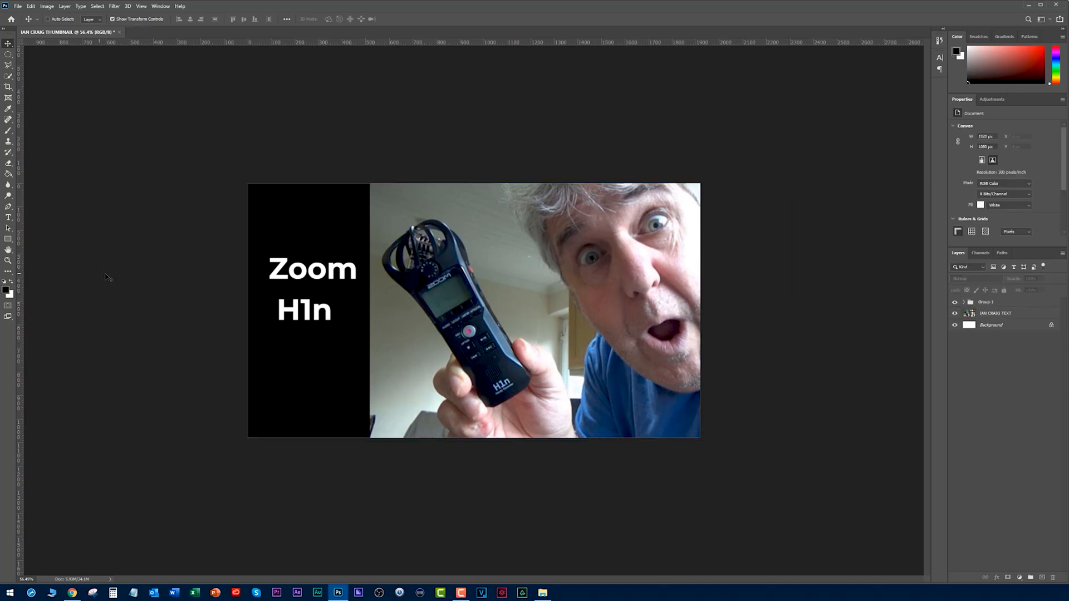
pyautogui.moveTo(302, 274); pyautogui.dragTo(316, 236)
pyautogui.doubleClick(346, 249)
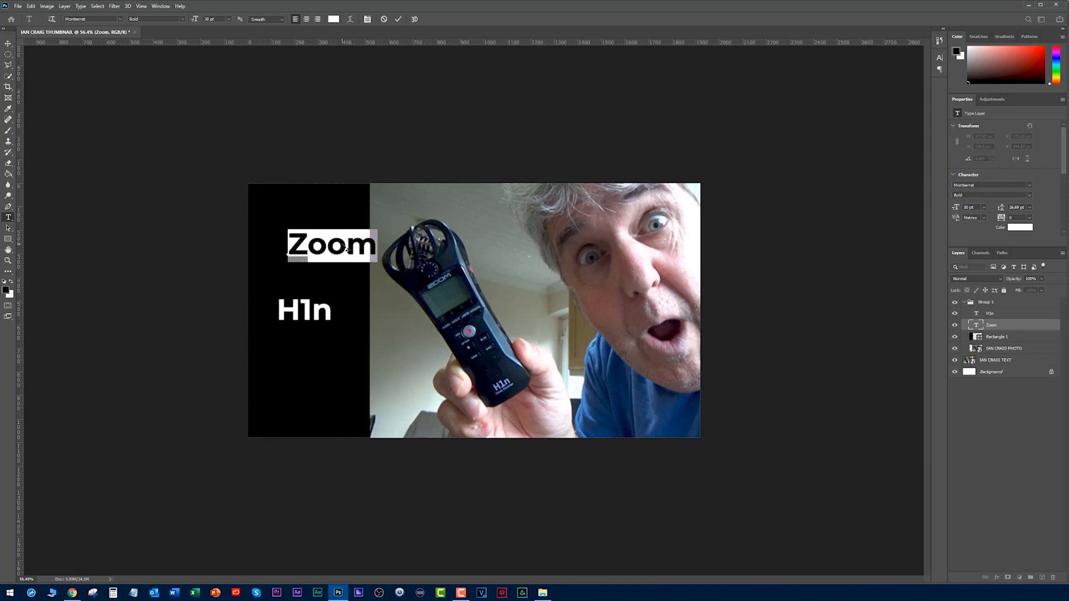
pyautogui.write('ZOOM')
pyautogui.hotkey('ctrl', 'Return')
# Scale the "ZOOM" text to 136% and place it across the edge between the black rectangle and the photo.
pyautogui.moveTo(353, 243); pyautogui.dragTo(401, 330)
pyautogui.click(379, 321)
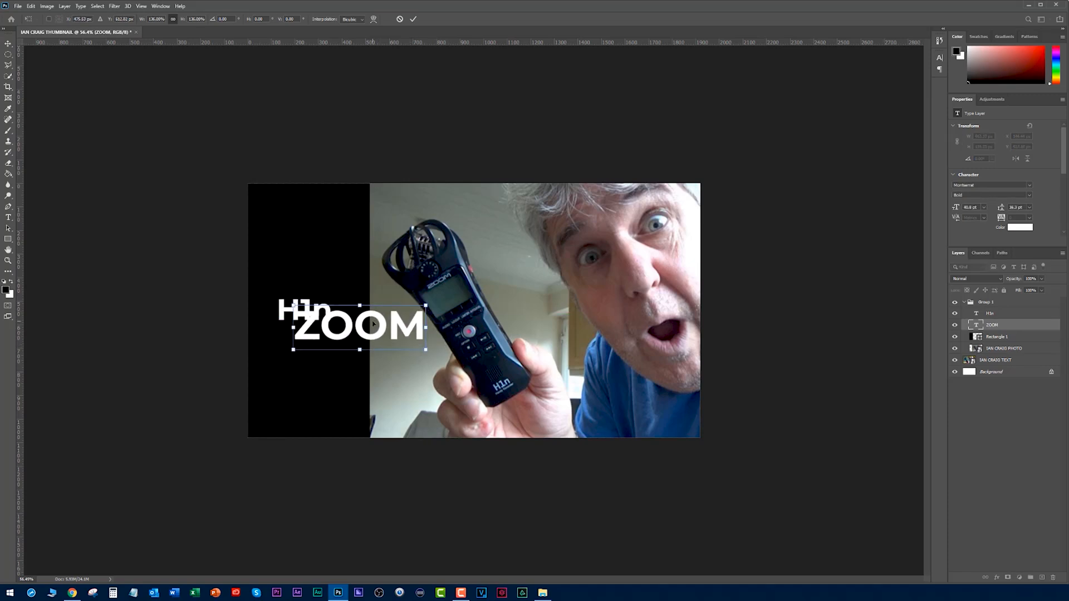
pyautogui.press('Return')
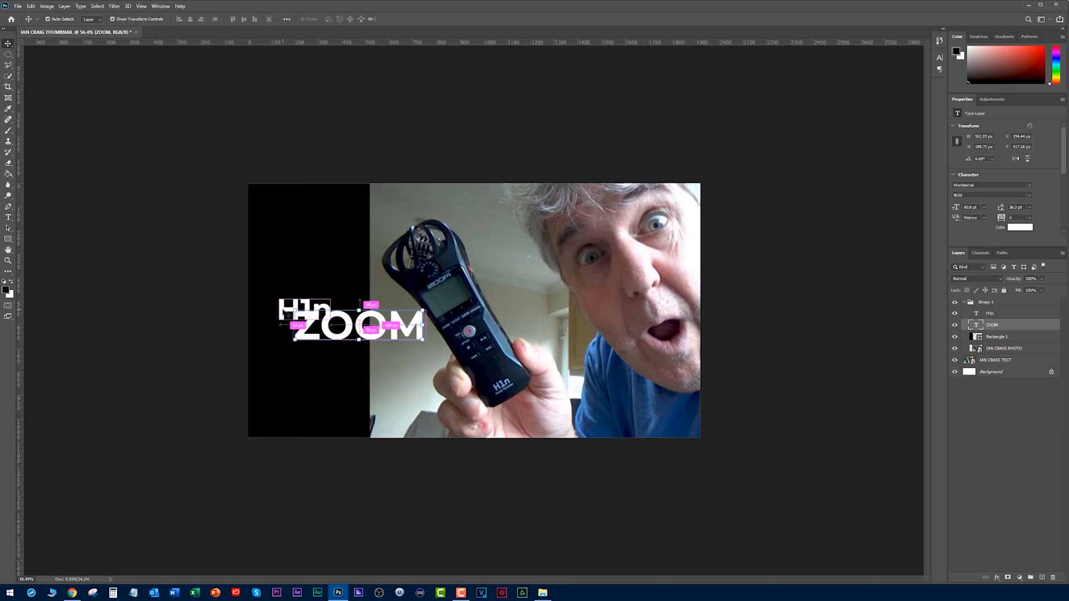
# Position "H1n" centrally below "ZOOM" and shift both text layers slightly down together.
pyautogui.click(278, 315)
pyautogui.moveTo(277, 315); pyautogui.dragTo(333, 365)
pyautogui.keyDown('ctrl'); pyautogui.keyDown('shift'); pyautogui.click(353, 327); pyautogui.keyUp('shift'); pyautogui.keyUp('ctrl')
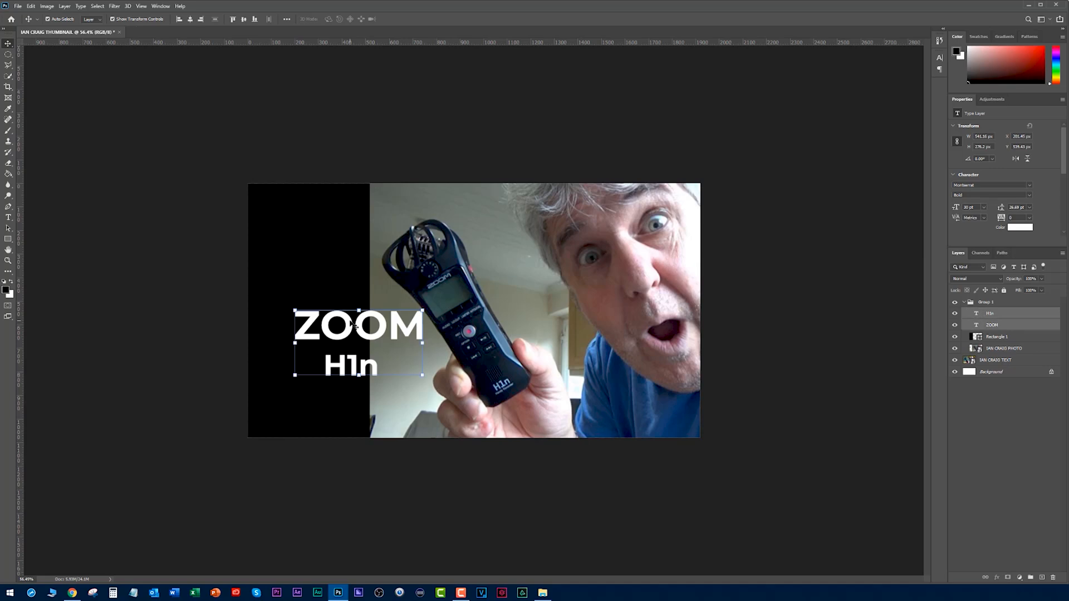
pyautogui.click(188, 267)
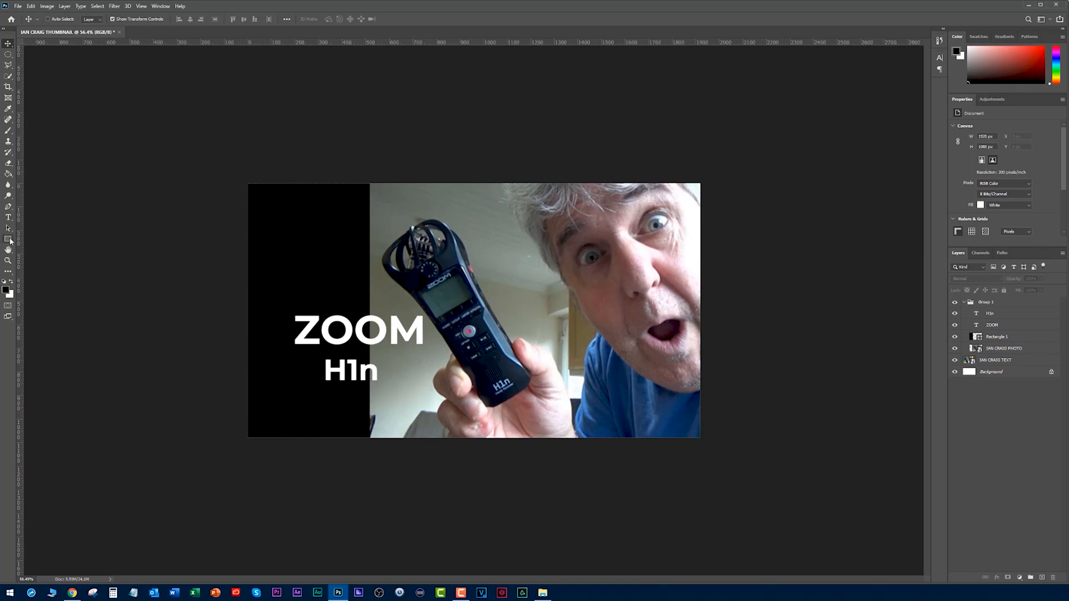
# Set the foreground colour to a fully saturated bright yellow.
pyautogui.click(5, 290)
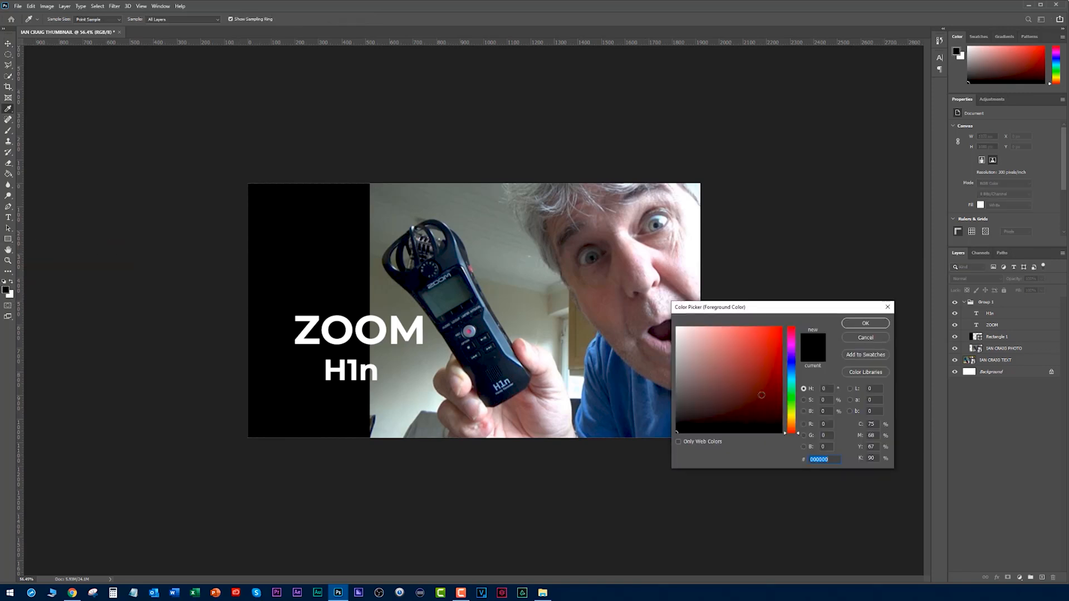
pyautogui.click(792, 415)
pyautogui.moveTo(775, 341); pyautogui.dragTo(845, 308)
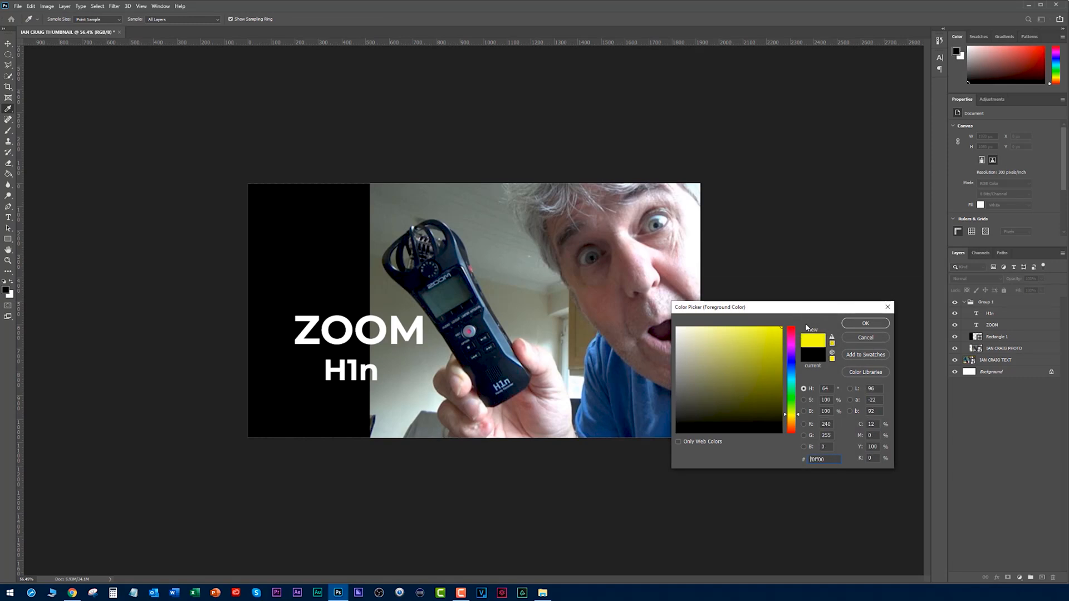
pyautogui.click(791, 416)
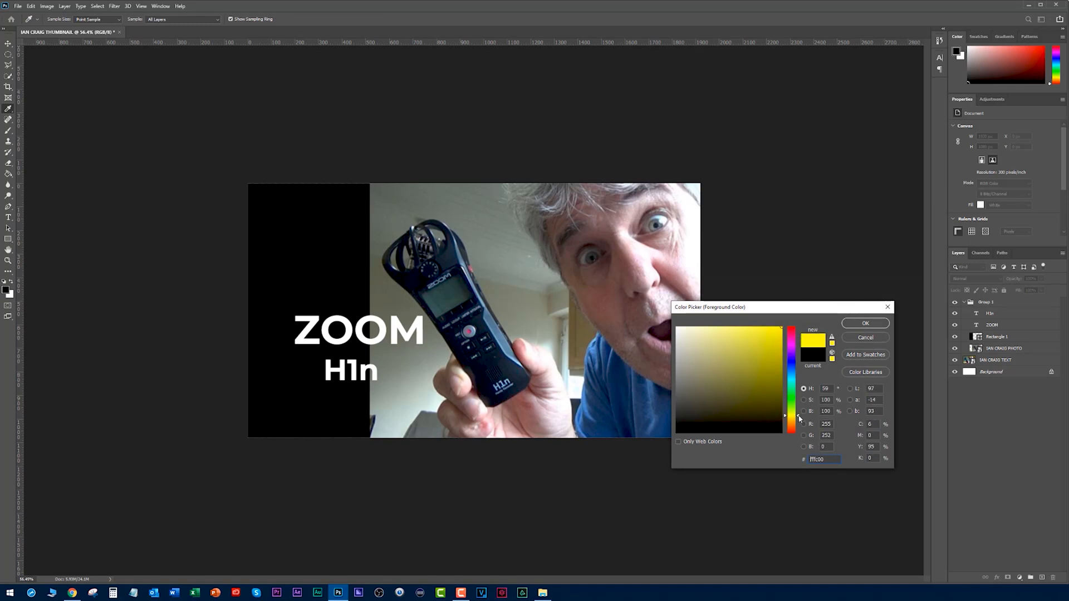
pyautogui.click(866, 324)
# Draw a yellow rectangle about 1170 by 405 px over the text area and place its layer beneath the "ZOOM" and "H1n" layers.
pyautogui.press('v')
pyautogui.click(8, 239)
pyautogui.moveTo(216, 299); pyautogui.dragTo(492, 395)
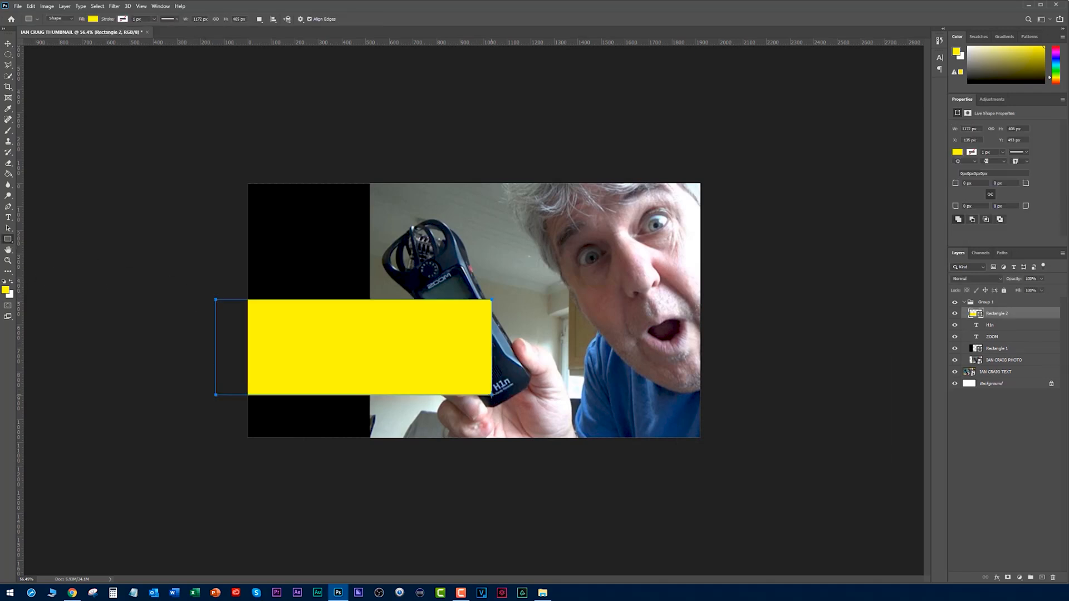
pyautogui.moveTo(976, 315); pyautogui.dragTo(996, 340)
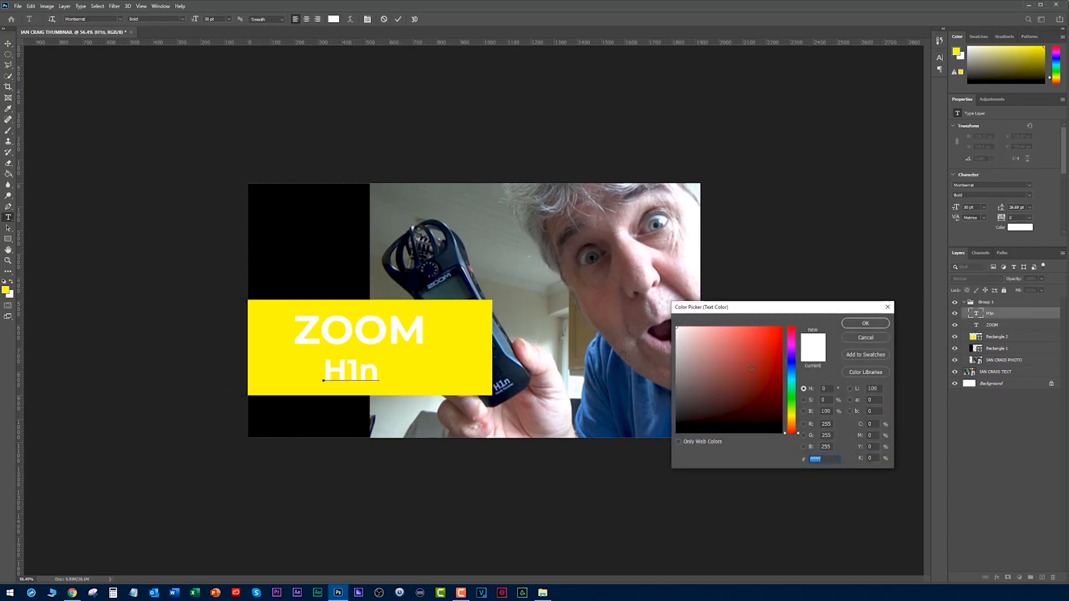
# Recolour the "H1n" text to 000000 and the "ZOOM" text to black.
pyautogui.write('000000')
pyautogui.click(865, 324)
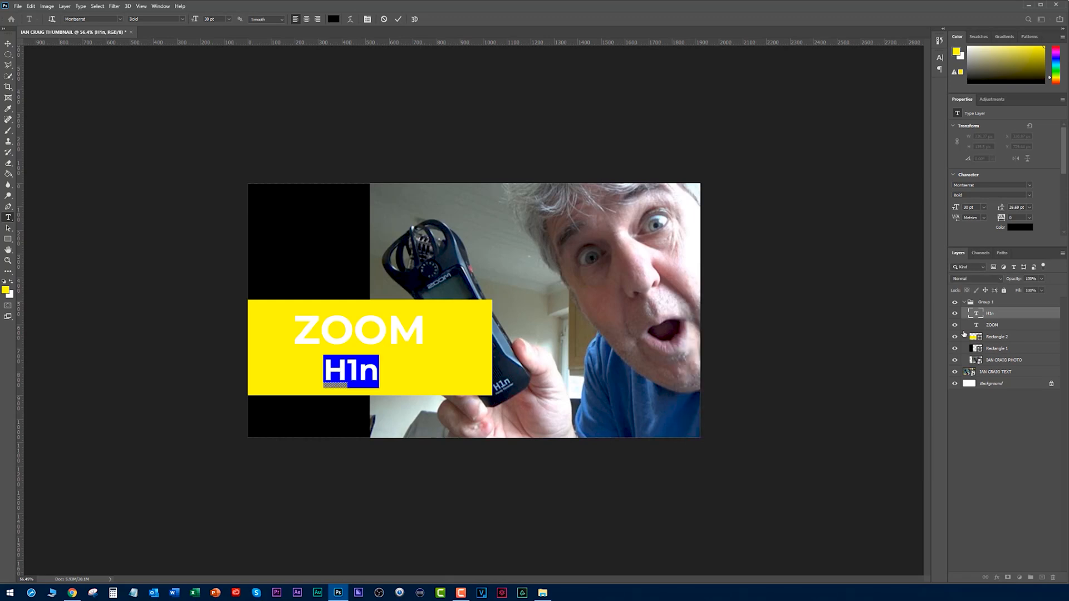
pyautogui.doubleClick(976, 325)
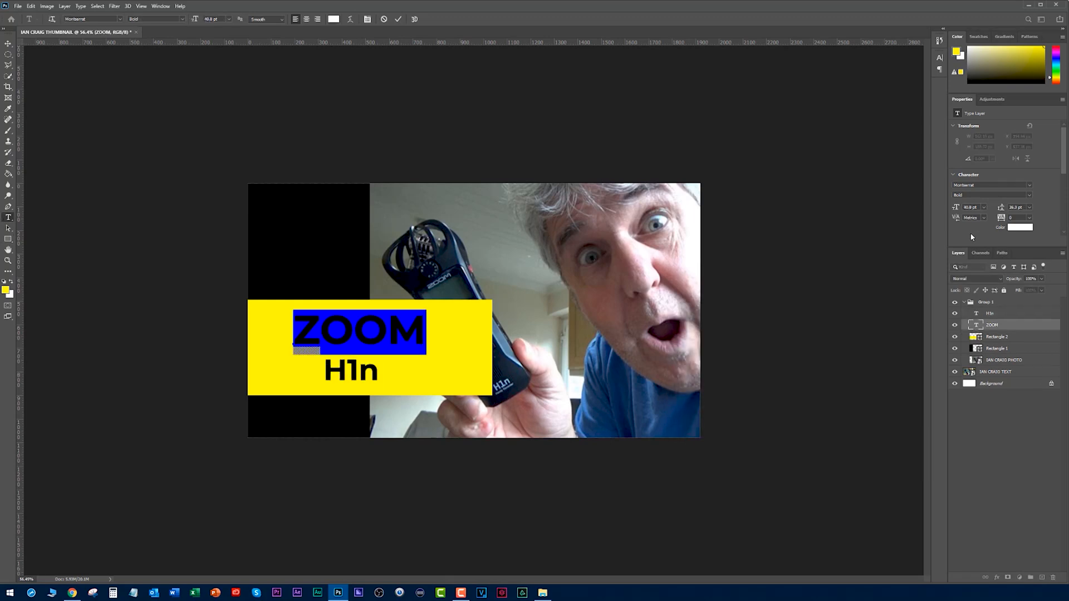
pyautogui.moveTo(1040, 75); pyautogui.dragTo(1044, 83)
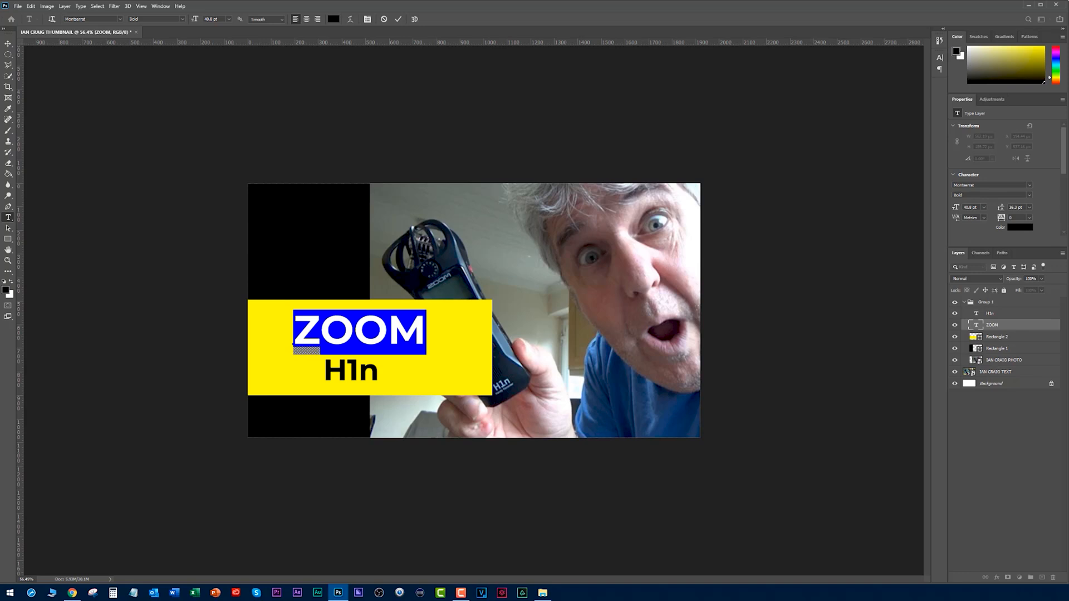
pyautogui.click(8, 239)
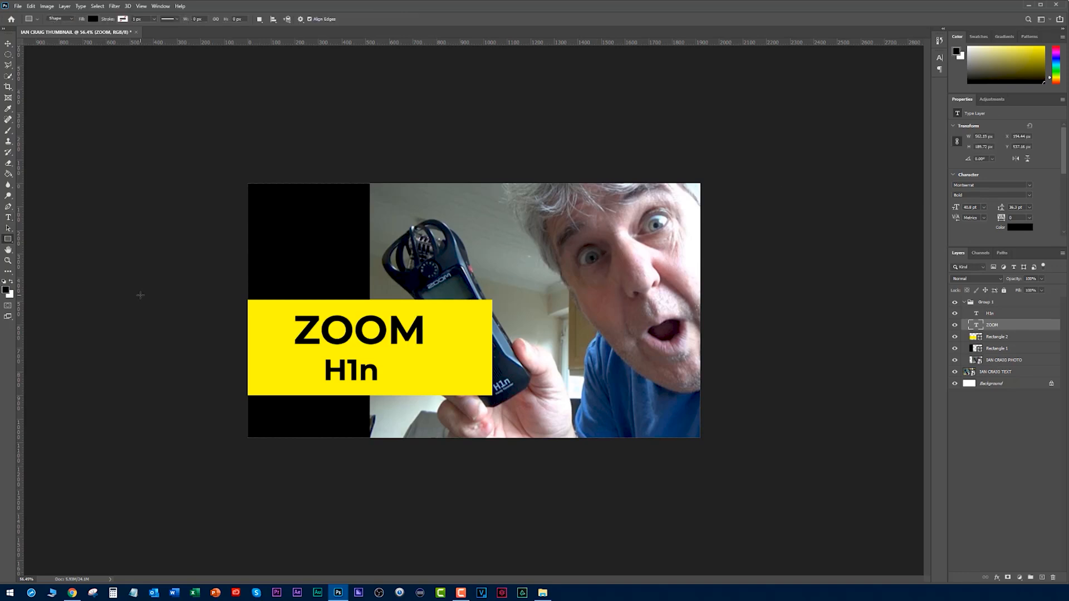
# Narrow the yellow rectangle so it starts at the canvas's left edge and extends only slightly past the black rectangle.
pyautogui.press('v')
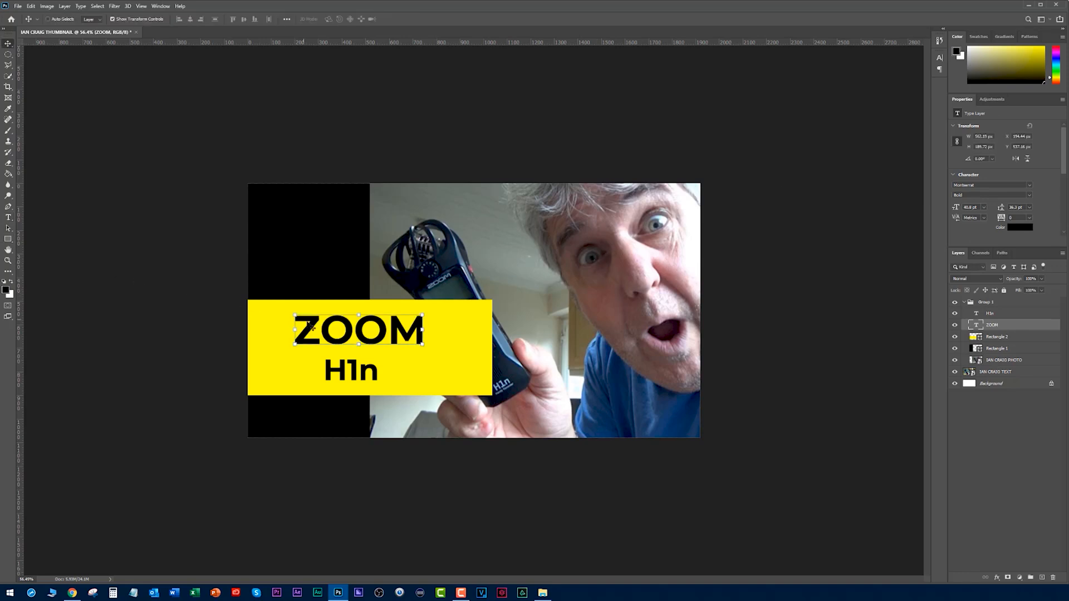
pyautogui.click(285, 334)
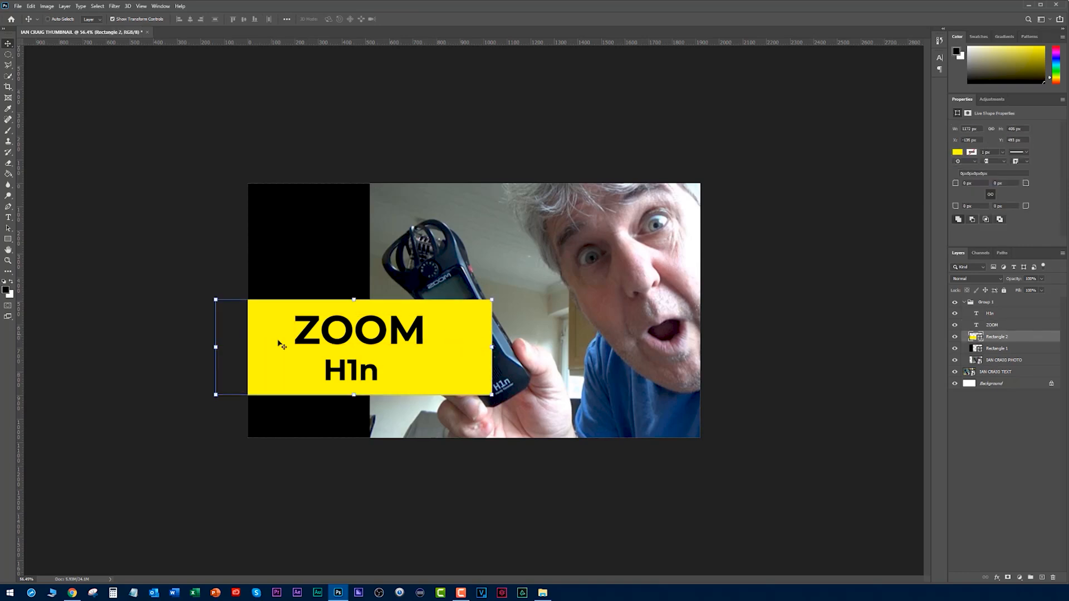
pyautogui.moveTo(217, 347); pyautogui.dragTo(247, 347)
pyautogui.moveTo(490, 347); pyautogui.dragTo(408, 350)
pyautogui.press('Return')
# Shift the "ZOOM" text left to fit inside the narrowed yellow rectangle and nudge "H1n" slightly left beneath it.
pyautogui.moveTo(352, 332); pyautogui.dragTo(322, 332)
pyautogui.moveTo(353, 372); pyautogui.dragTo(344, 373)
pyautogui.click(991, 437)
# Toggle the group's visibility at normal and reduced size to compare the redesign with the original, leaving the redesign shown.
pyautogui.click(954, 303)
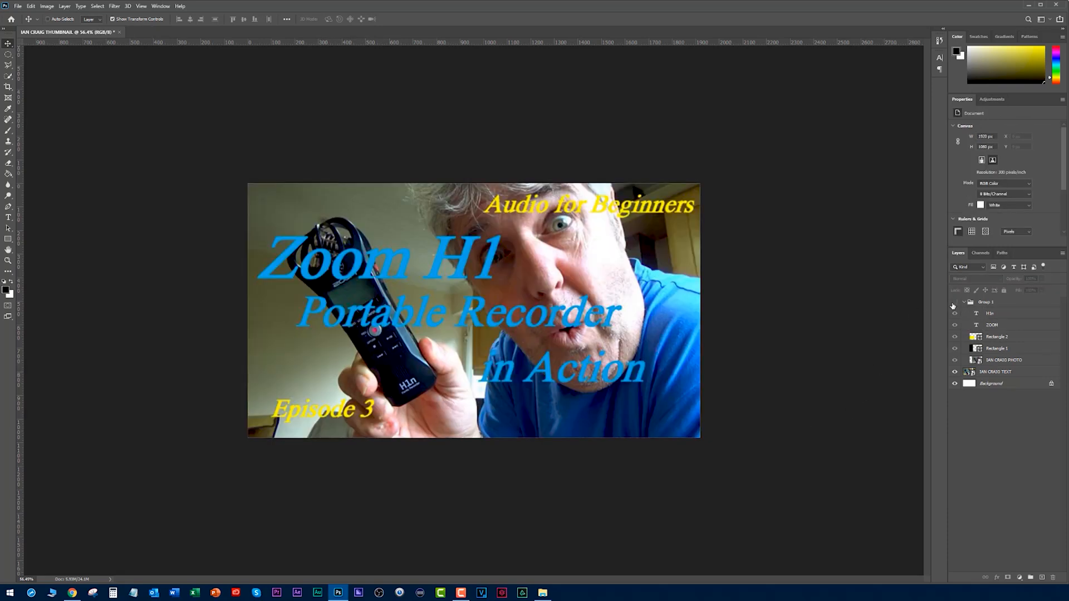
pyautogui.click(954, 303)
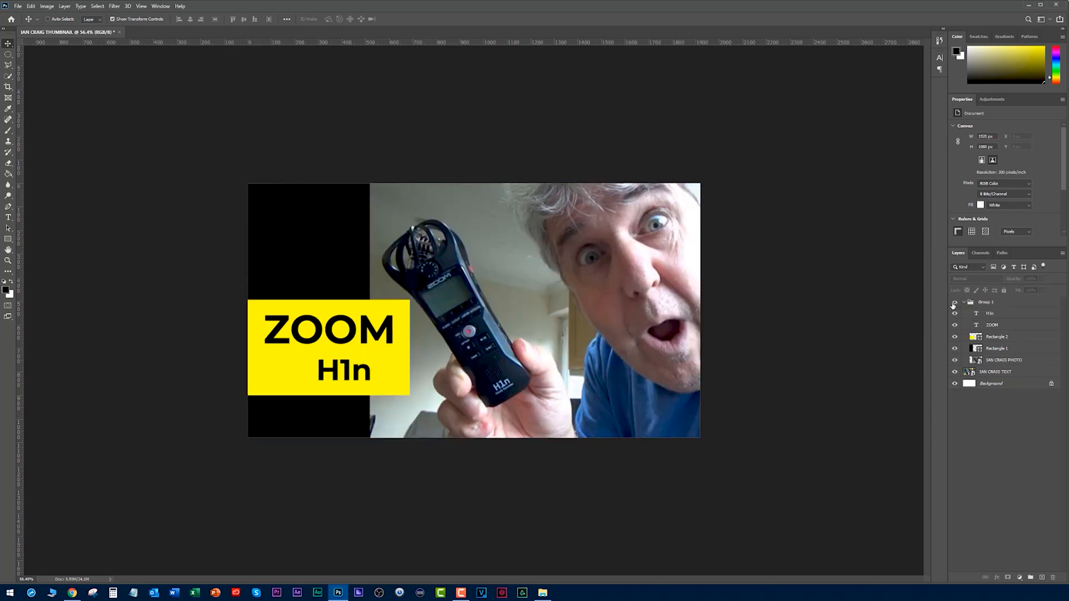
pyautogui.click(954, 302)
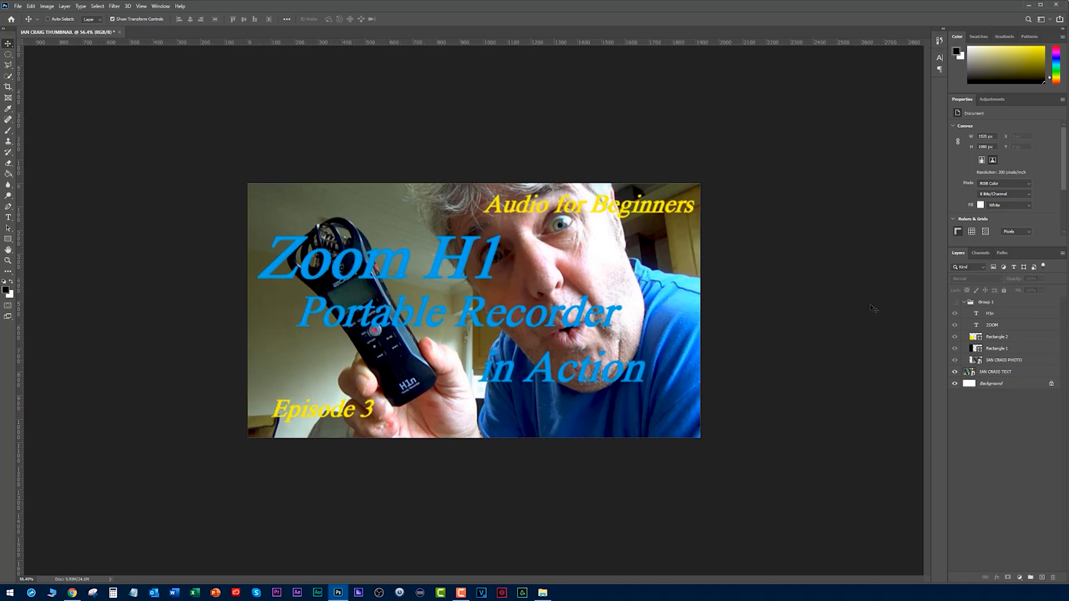
pyautogui.scroll(-3, 800, 310)
pyautogui.scroll(1, 799, 310)
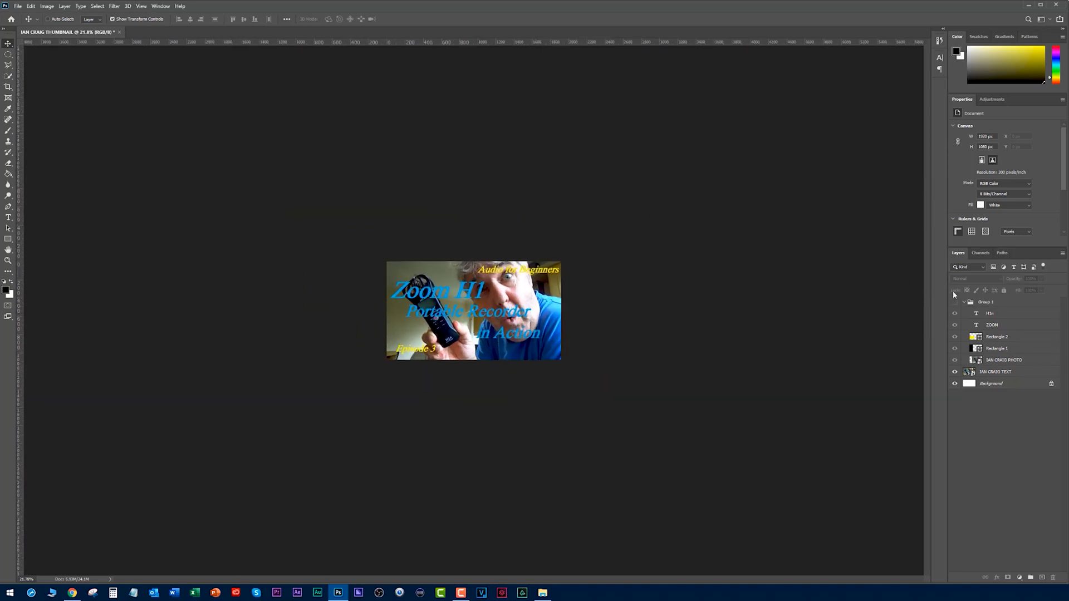
pyautogui.click(956, 302)
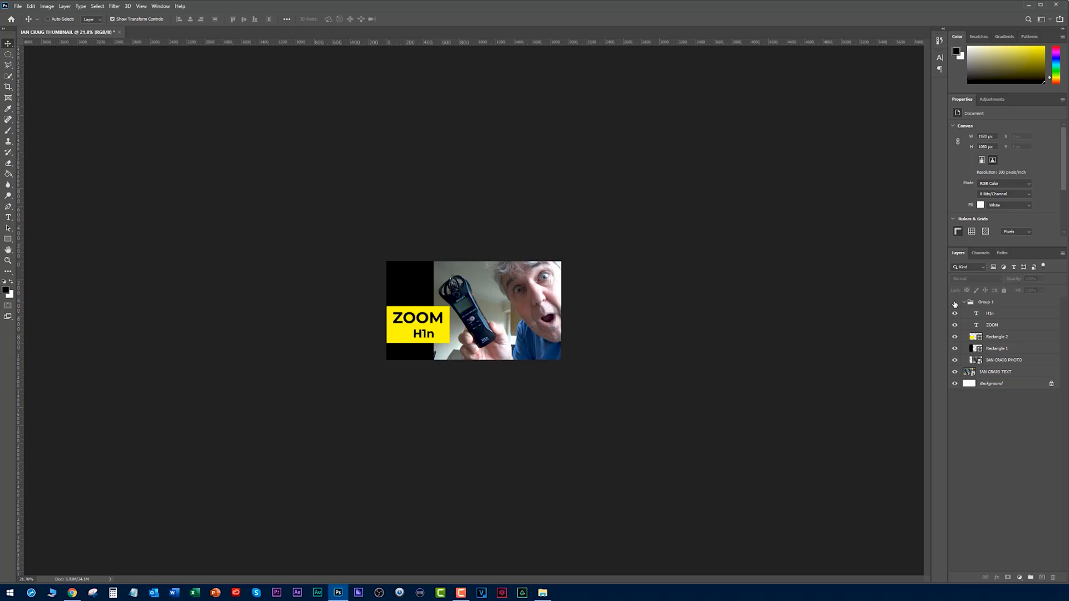
pyautogui.click(955, 303)
pyautogui.click(955, 304)
pyautogui.scroll(3, 690, 337)
pyautogui.scroll(1, 701, 317)
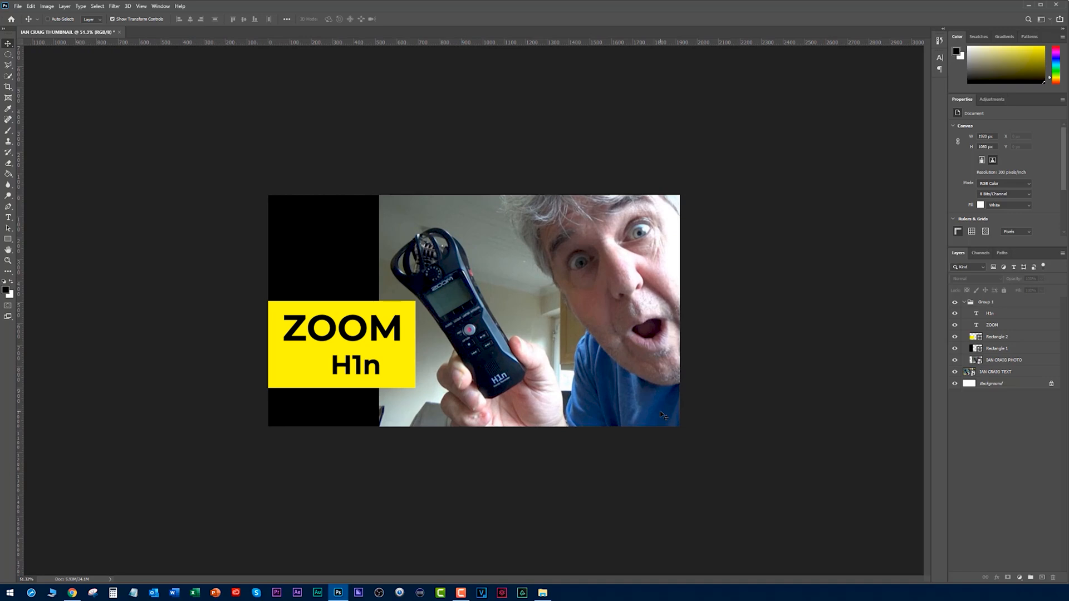
# Add a thin yellow outside stroke to the black rectangle so a yellow line separates it from the photo.
pyautogui.keyDown('ctrl'); pyautogui.click(333, 257); pyautogui.keyUp('ctrl')
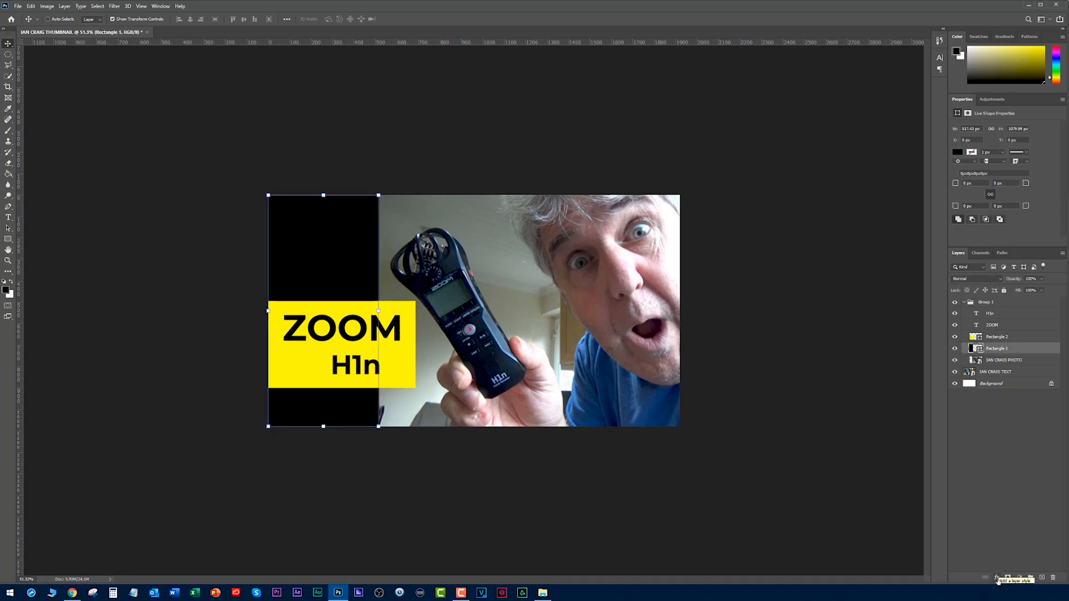
pyautogui.click(997, 578)
pyautogui.click(1010, 517)
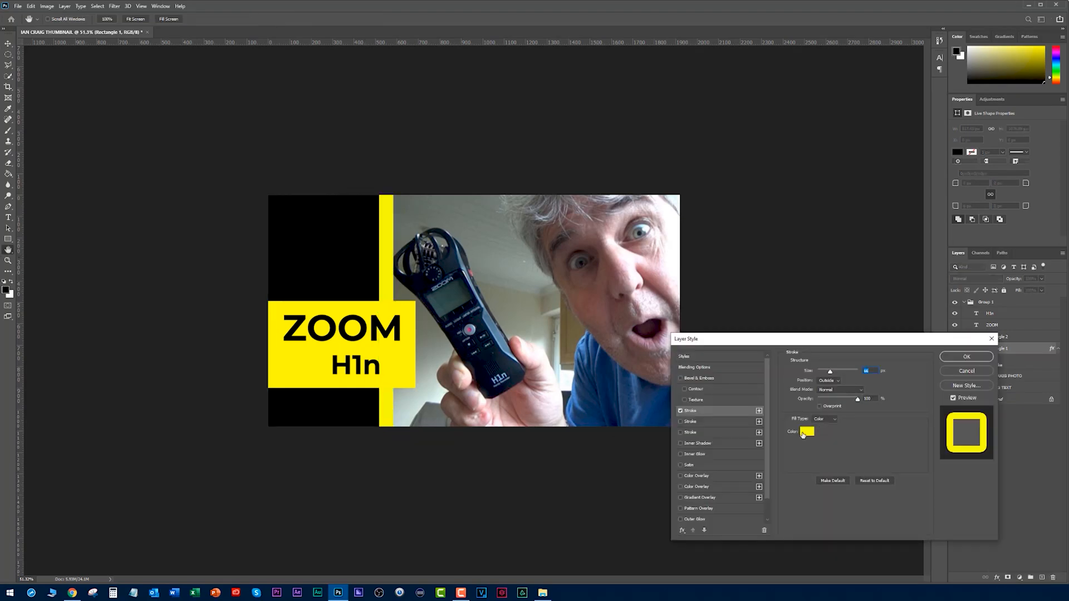
pyautogui.moveTo(830, 372); pyautogui.dragTo(824, 379)
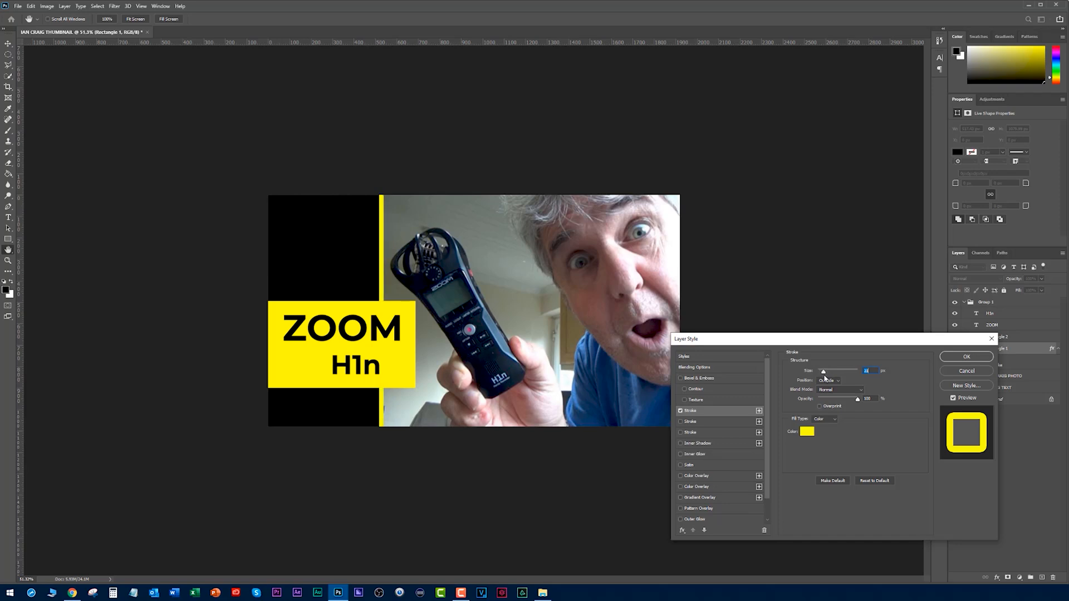
pyautogui.click(966, 357)
pyautogui.click(204, 318)
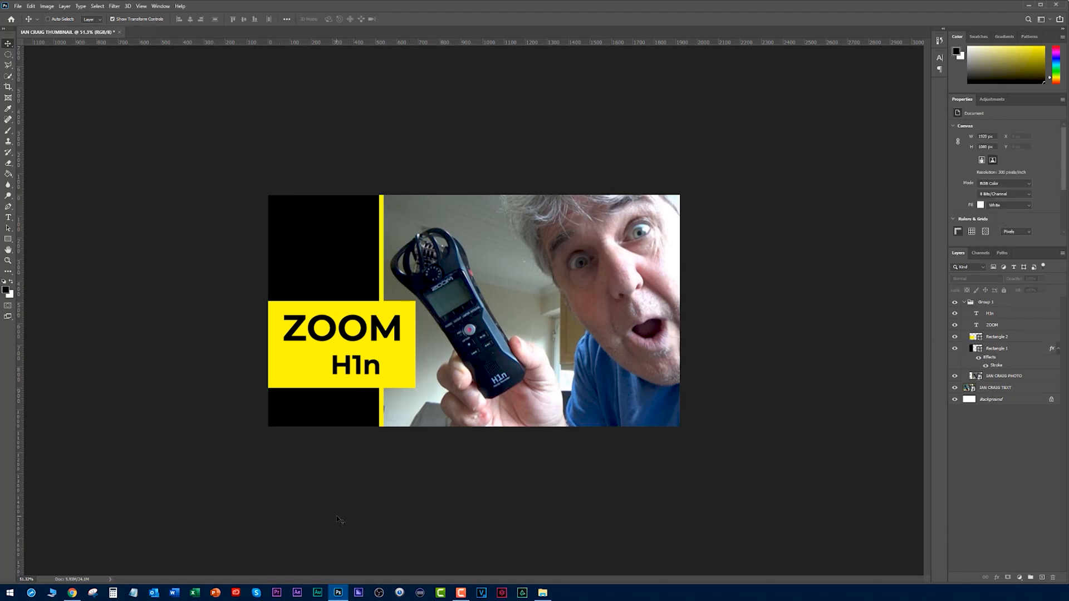
# Check the YouTube channel page, return to Photoshop, and add "ep" and "3" as separate white text layers on the upper black panel.
pyautogui.hotkey('alt', 'Tab')
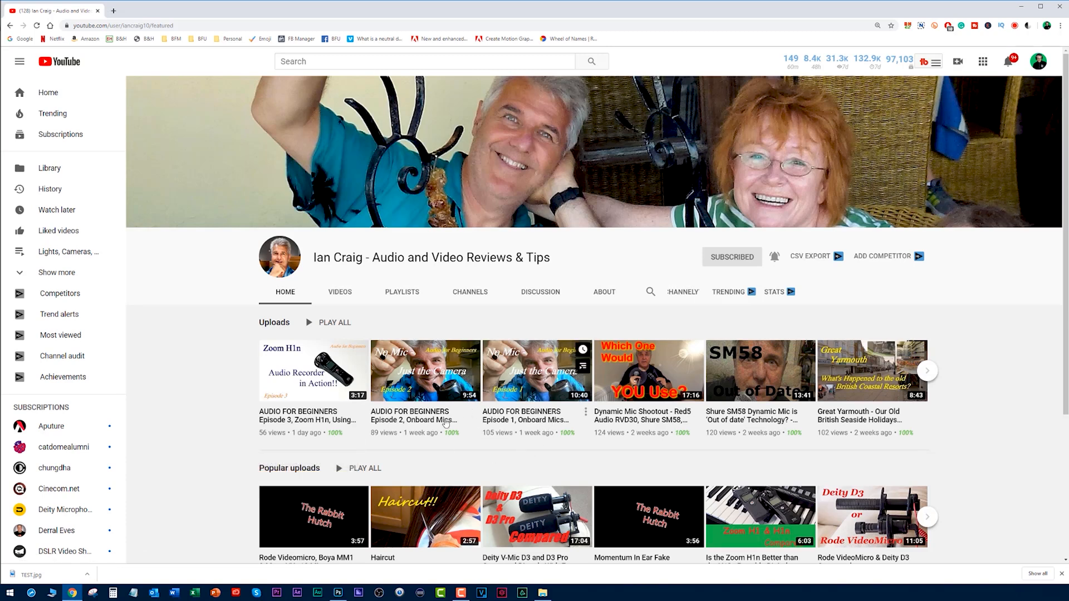
pyautogui.hotkey('alt', 'Tab')
pyautogui.click(8, 217)
pyautogui.click(305, 246)
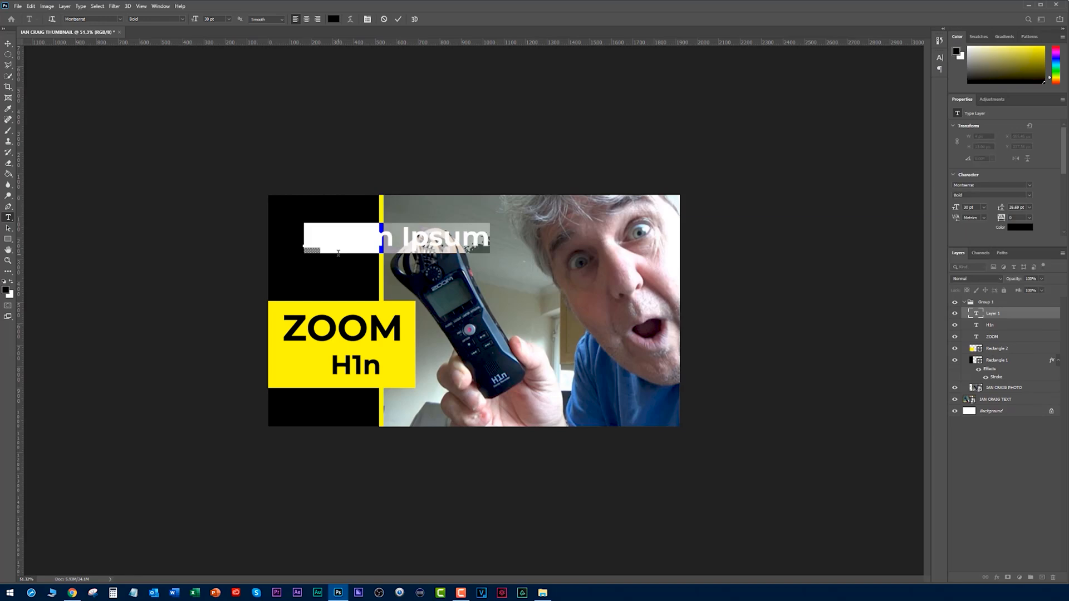
pyautogui.press('BackSpace')
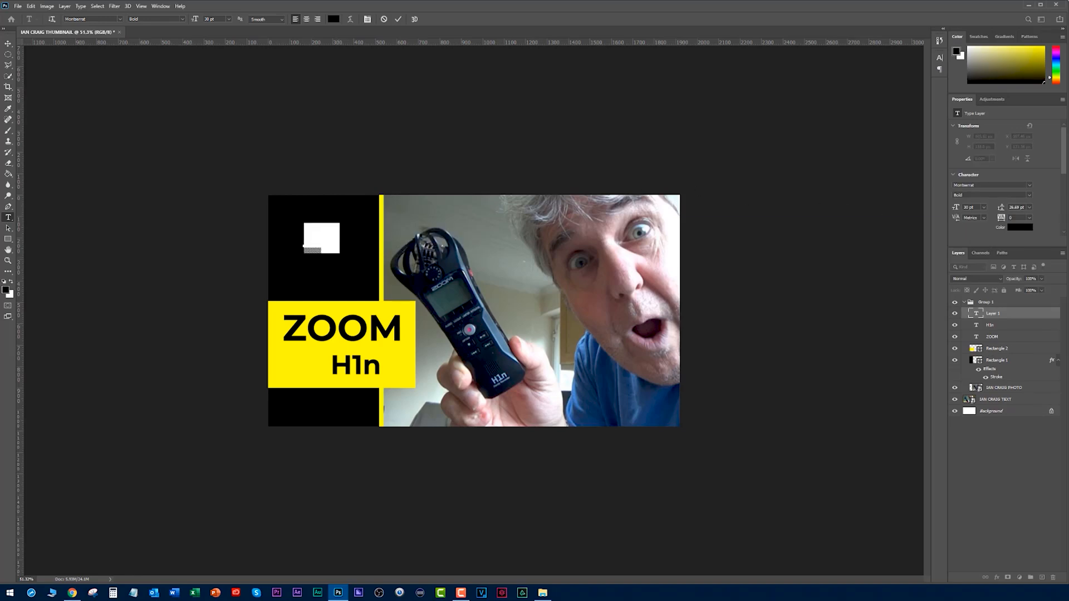
pyautogui.hotkey('ctrl', 'Return')
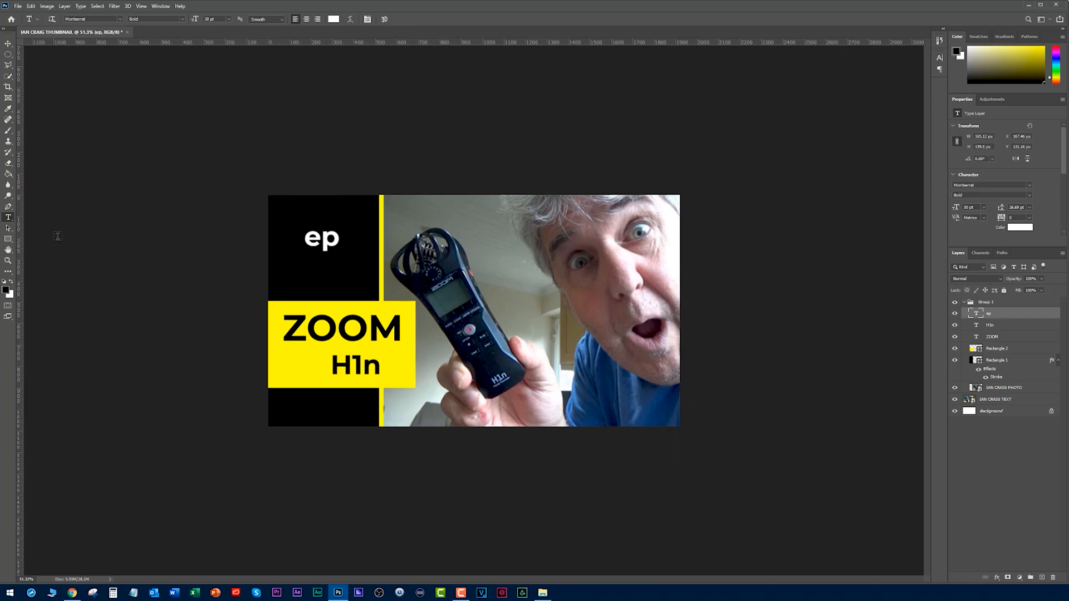
pyautogui.click(304, 267)
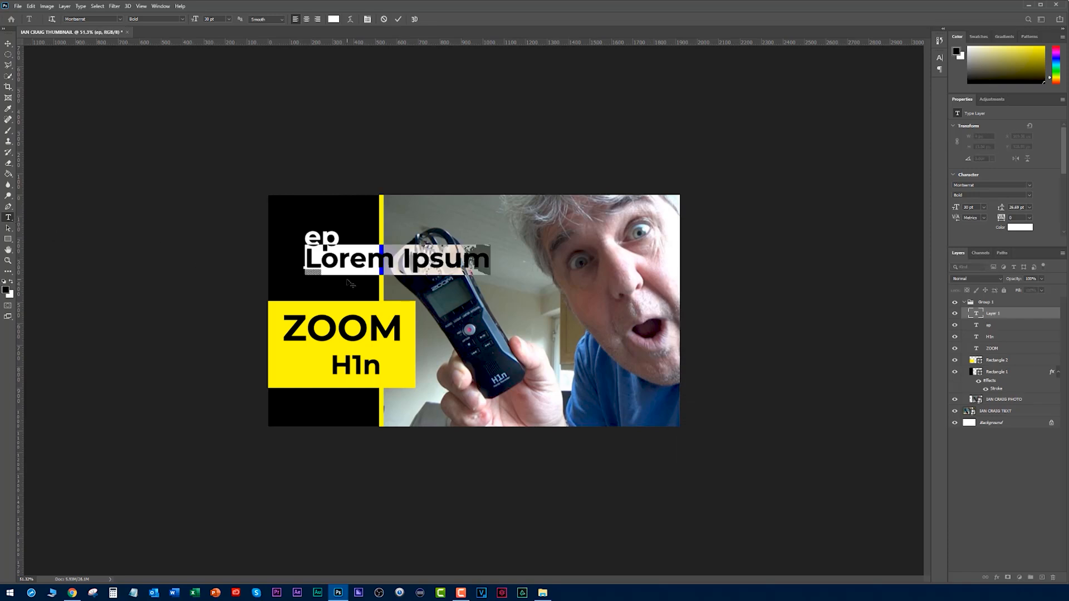
pyautogui.write('3')
pyautogui.hotkey('ctrl', 'Return')
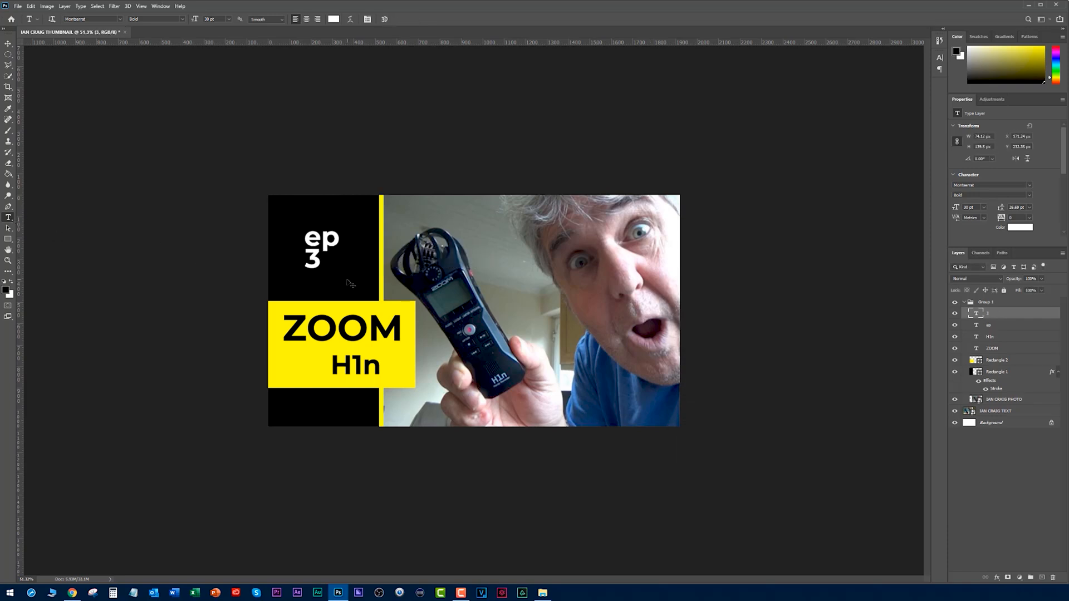
# Position "ep" above the yellow rectangle and place an enlarged "3" directly to its right.
pyautogui.press('v')
pyautogui.moveTo(314, 259); pyautogui.dragTo(403, 257)
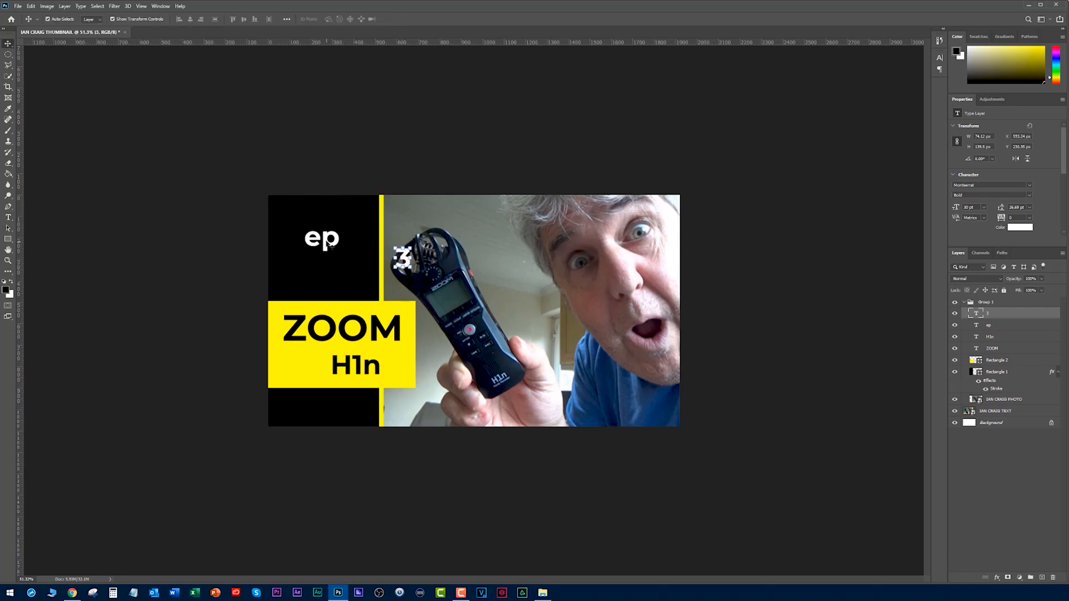
pyautogui.click(324, 245)
pyautogui.moveTo(324, 245); pyautogui.dragTo(309, 262)
pyautogui.moveTo(405, 263); pyautogui.dragTo(312, 251)
pyautogui.hotkey('ctrl', 't')
pyautogui.press('Return')
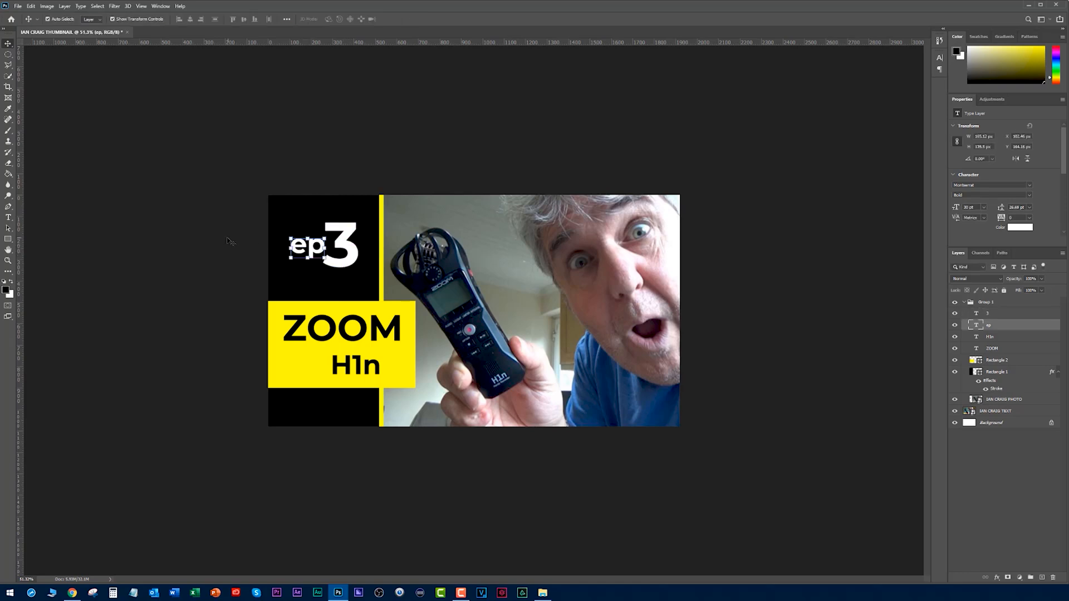
pyautogui.click(229, 241)
# View the thumbnail at reduced size, compare it with the existing thumbnails on the YouTube channel page, and return to Photoshop.
pyautogui.hotkey('ctrl', '-')
pyautogui.hotkey('ctrl', '-')
pyautogui.hotkey('ctrl', '-')
pyautogui.hotkey('ctrl', '-')
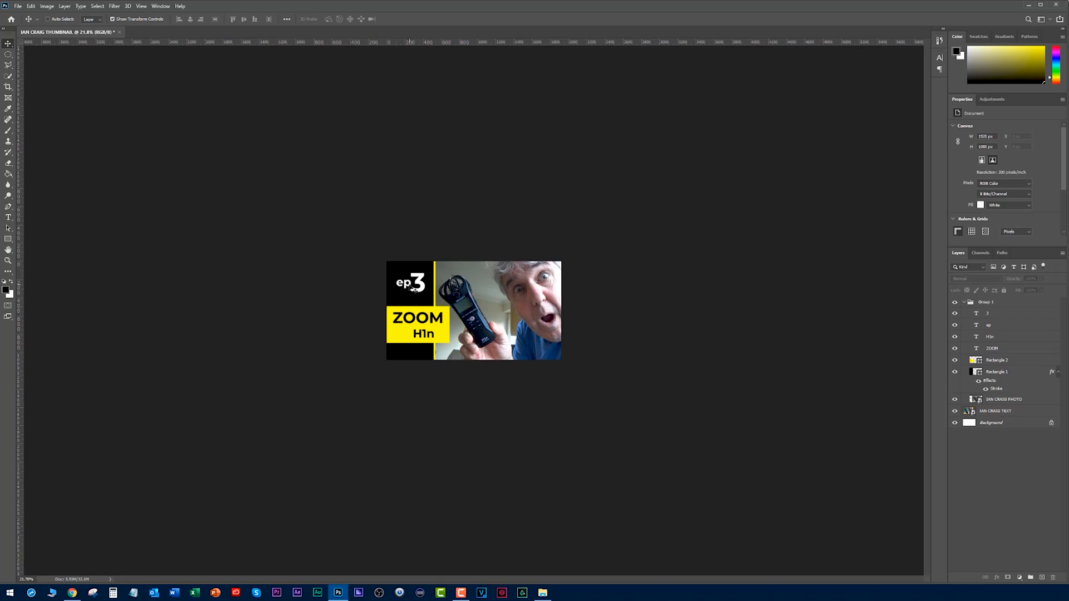
pyautogui.hotkey('alt', 'Tab')
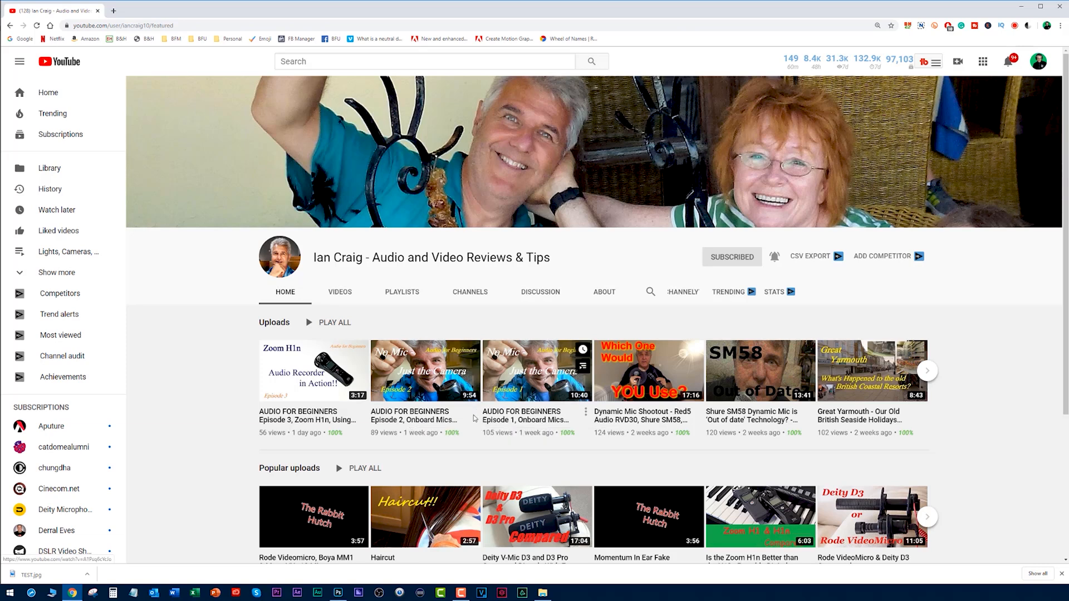
pyautogui.hotkey('alt', 'Tab')
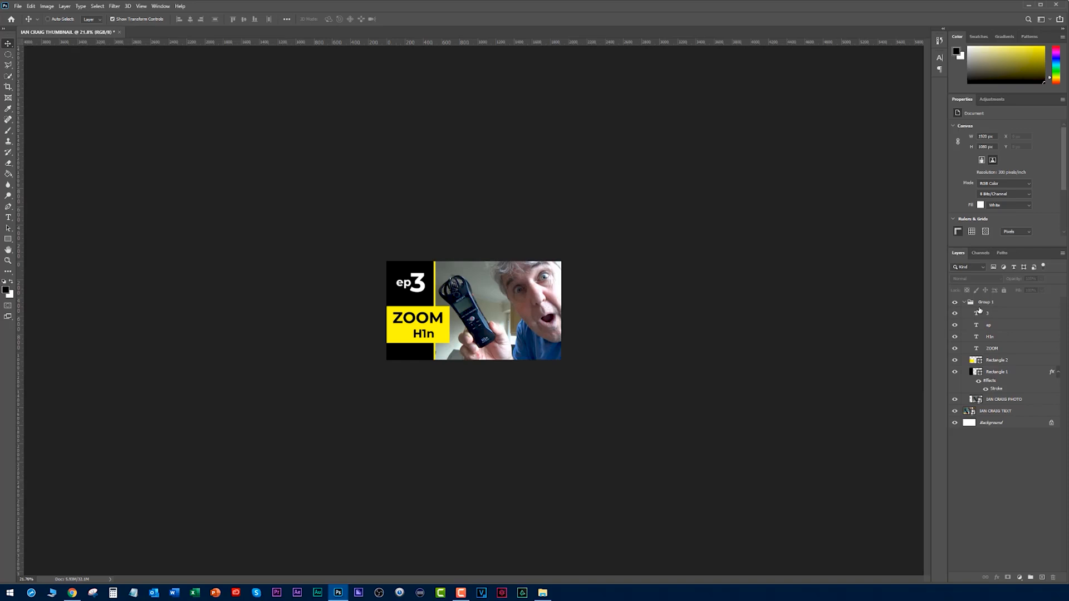
# Scale the "ep" and "3" text layers together to 47.77% and centre them on the black panel above the yellow rectangle.
pyautogui.click(979, 315)
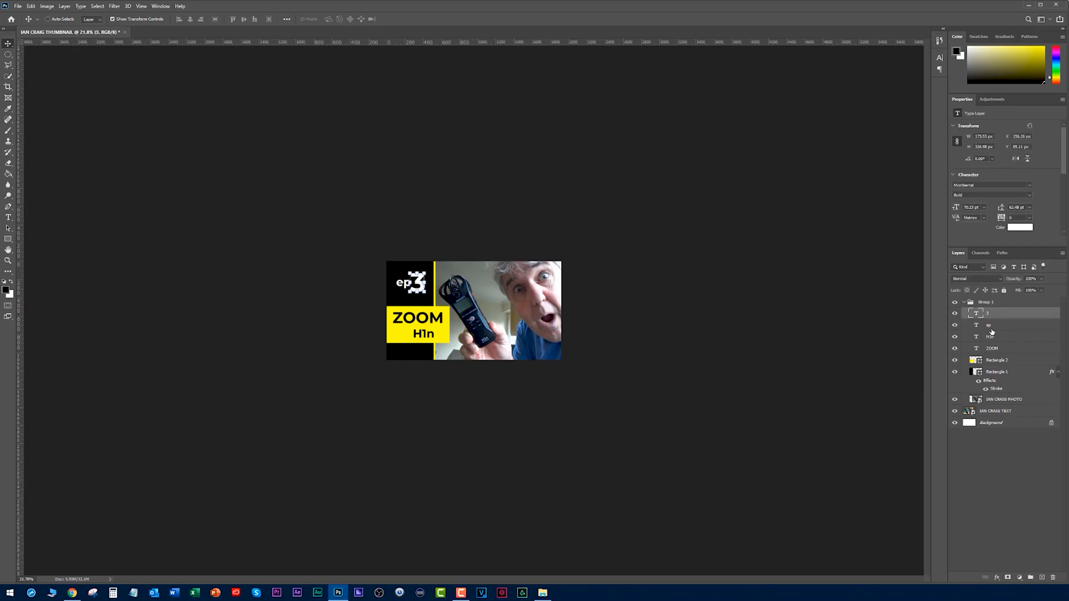
pyautogui.keyDown('shift'); pyautogui.click(989, 326); pyautogui.keyUp('shift')
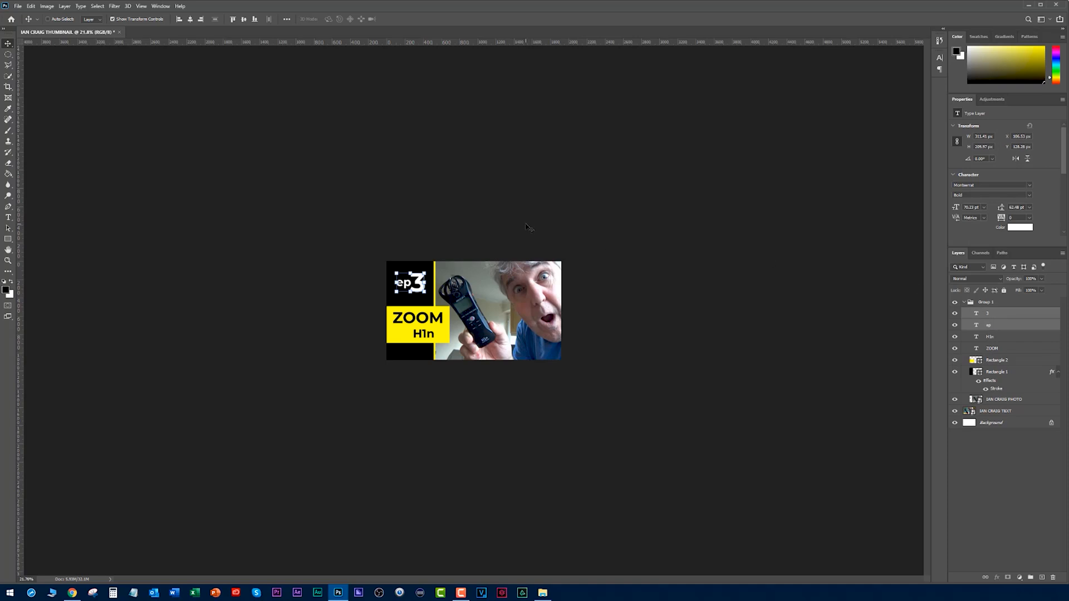
pyautogui.moveTo(423, 292); pyautogui.dragTo(411, 281)
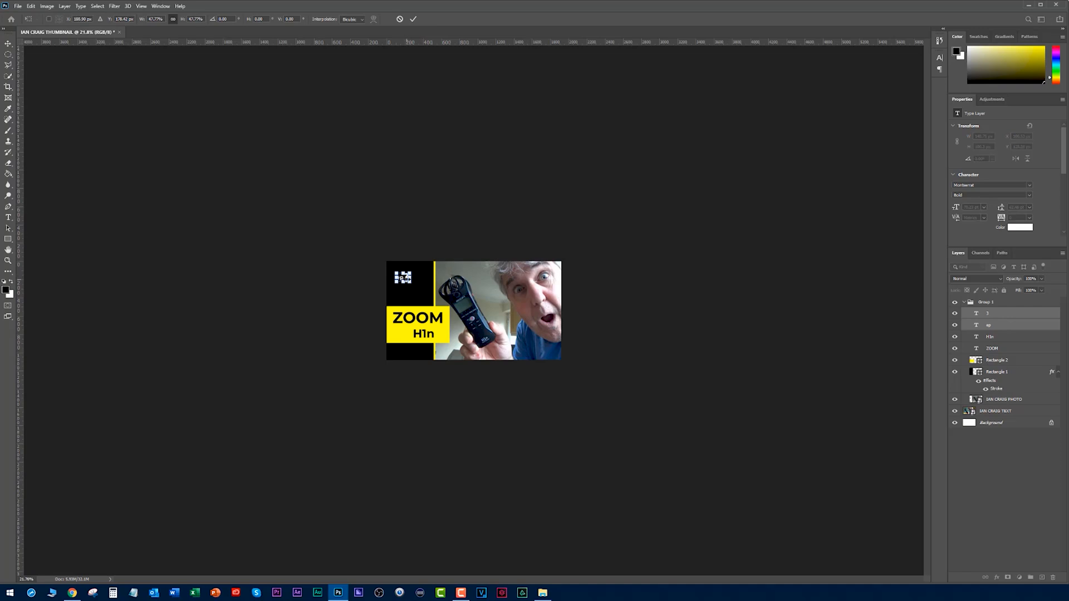
pyautogui.hotkey('ctrl', '0')
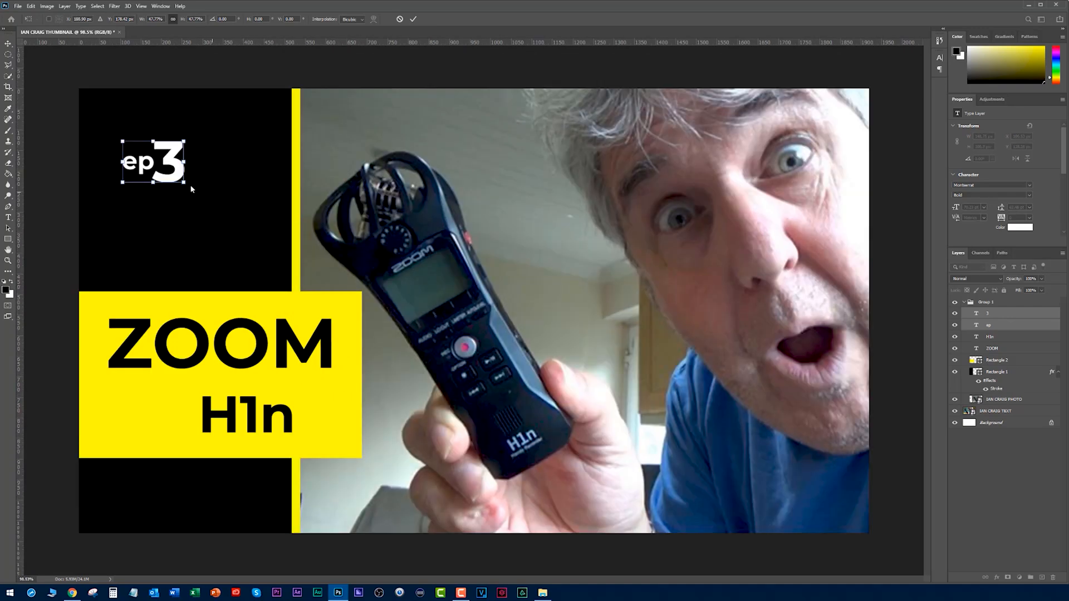
pyautogui.moveTo(167, 154); pyautogui.dragTo(187, 196)
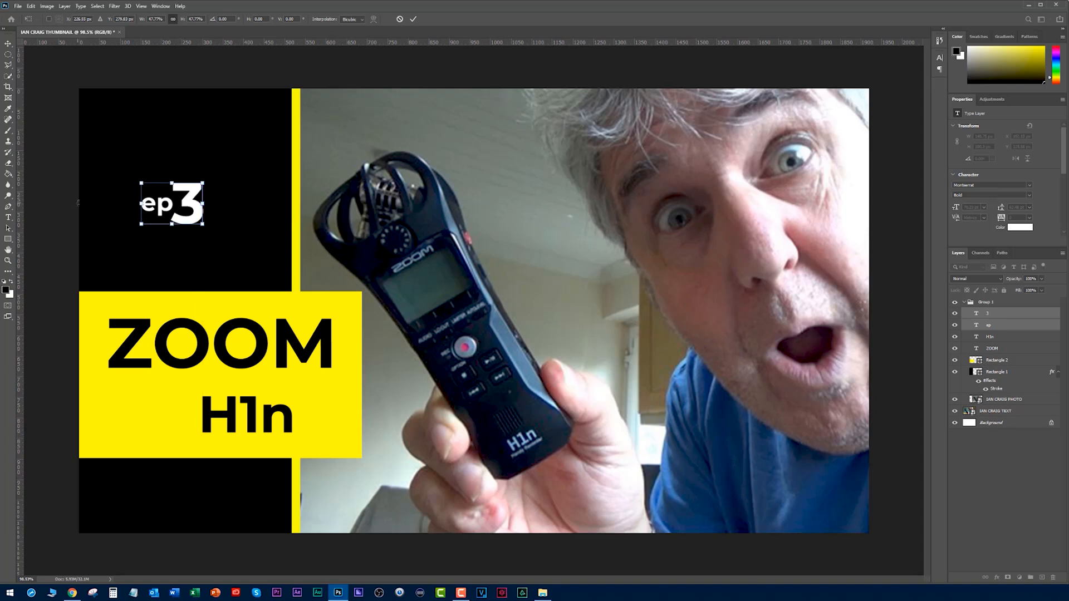
pyautogui.click(64, 204)
pyautogui.click(64, 205)
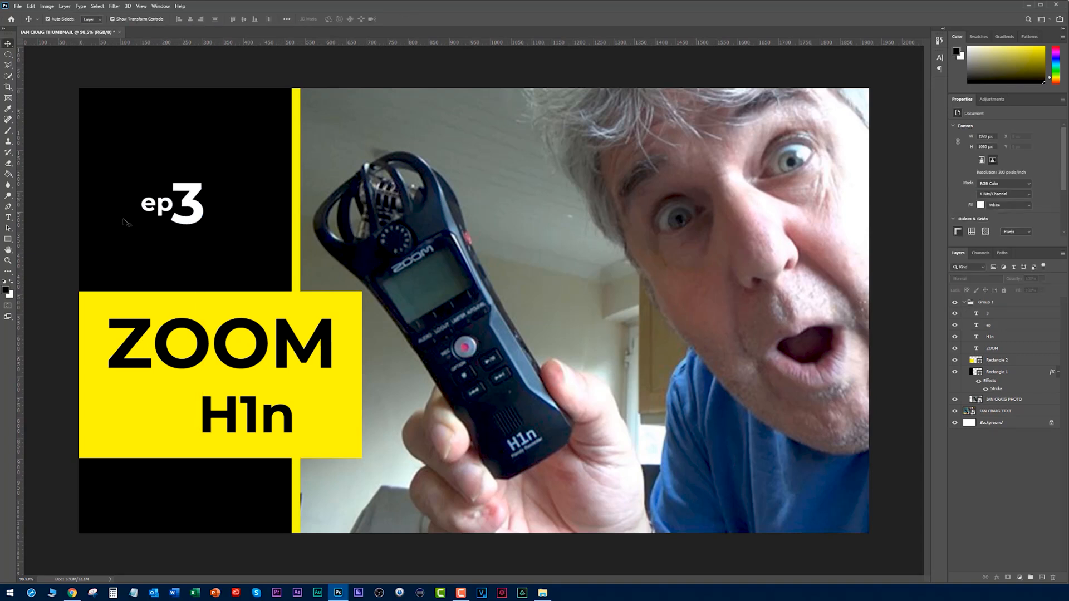
# Check the thumbnail at reduced size and delete the "ep" and "3" text layers.
pyautogui.scroll(-8, 403, 268)
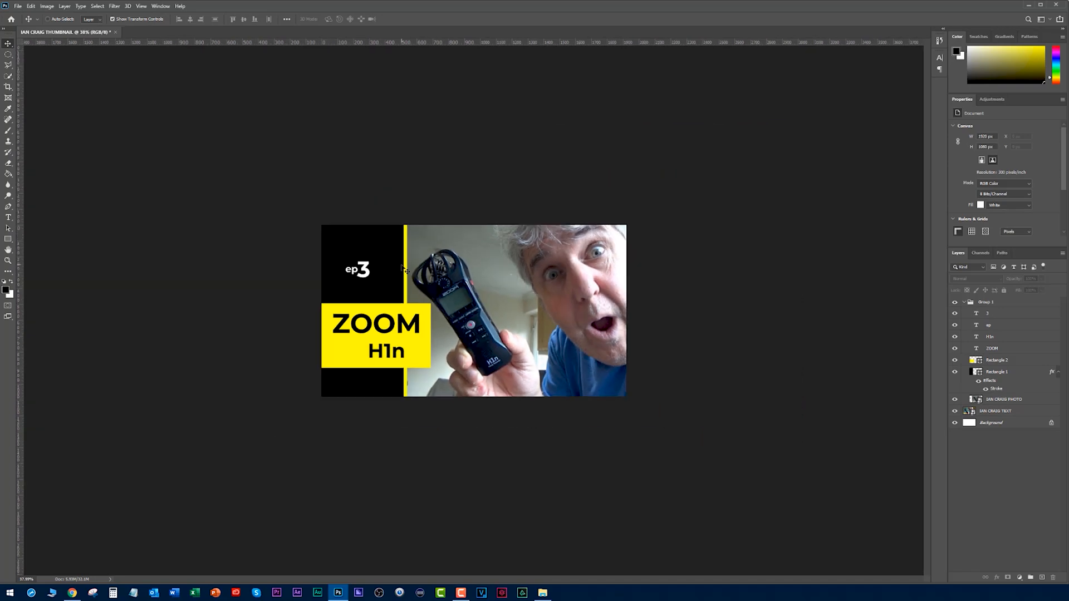
pyautogui.scroll(-1, 395, 263)
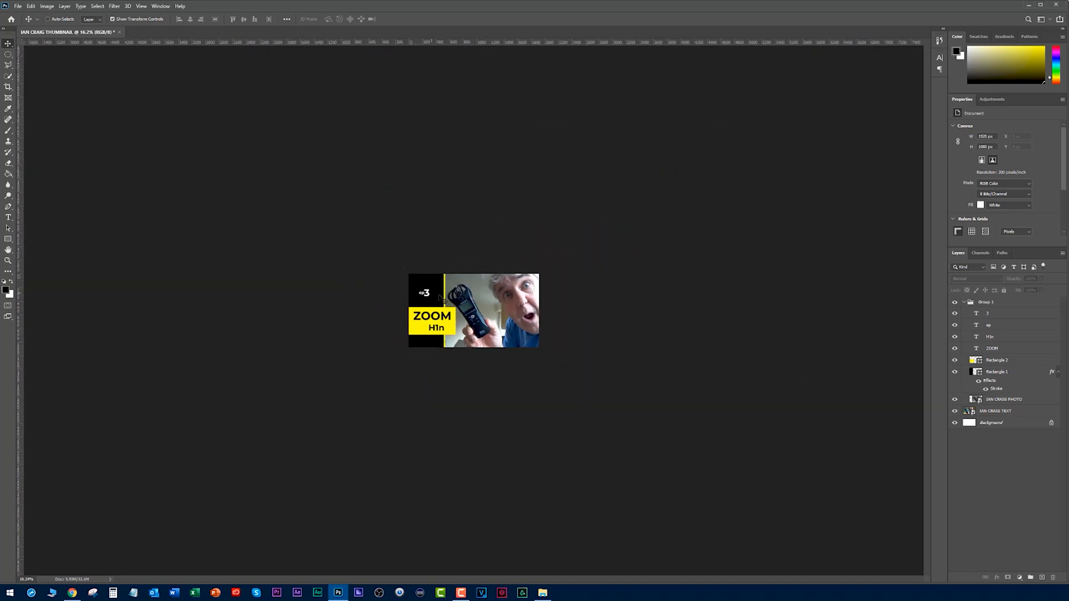
pyautogui.click(989, 314)
pyautogui.keyDown('shift'); pyautogui.click(988, 325); pyautogui.keyUp('shift')
pyautogui.press('Delete')
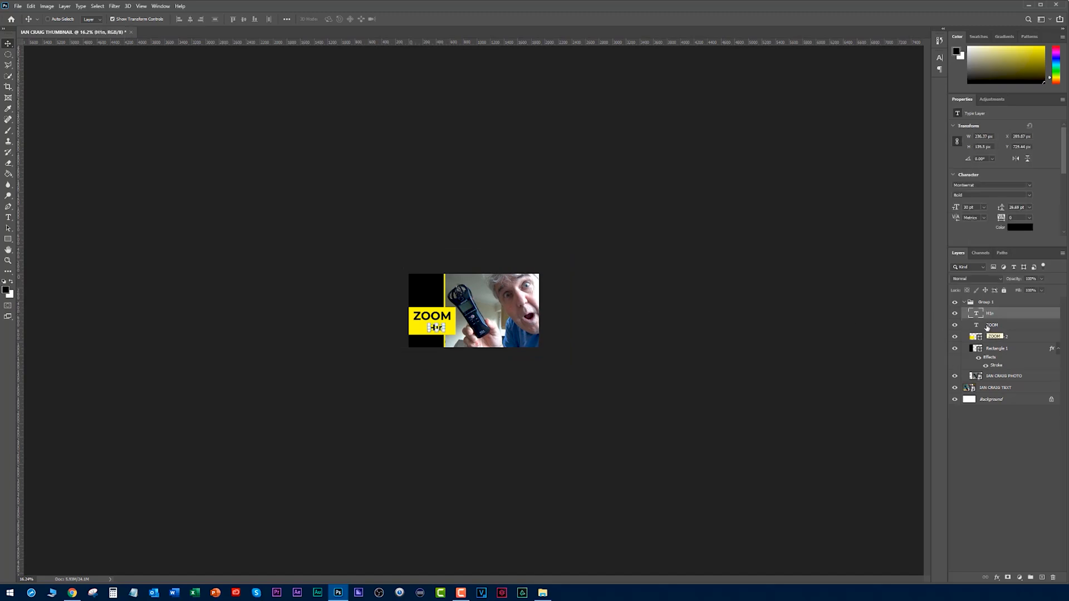
pyautogui.click(470, 400)
pyautogui.scroll(12, 469, 399)
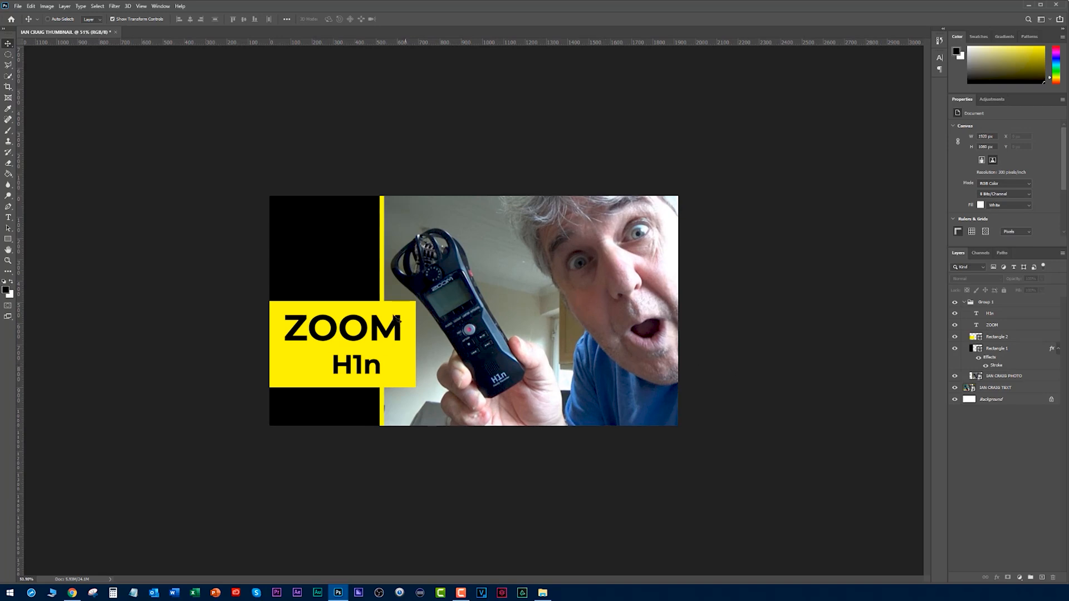
pyautogui.doubleClick(978, 349)
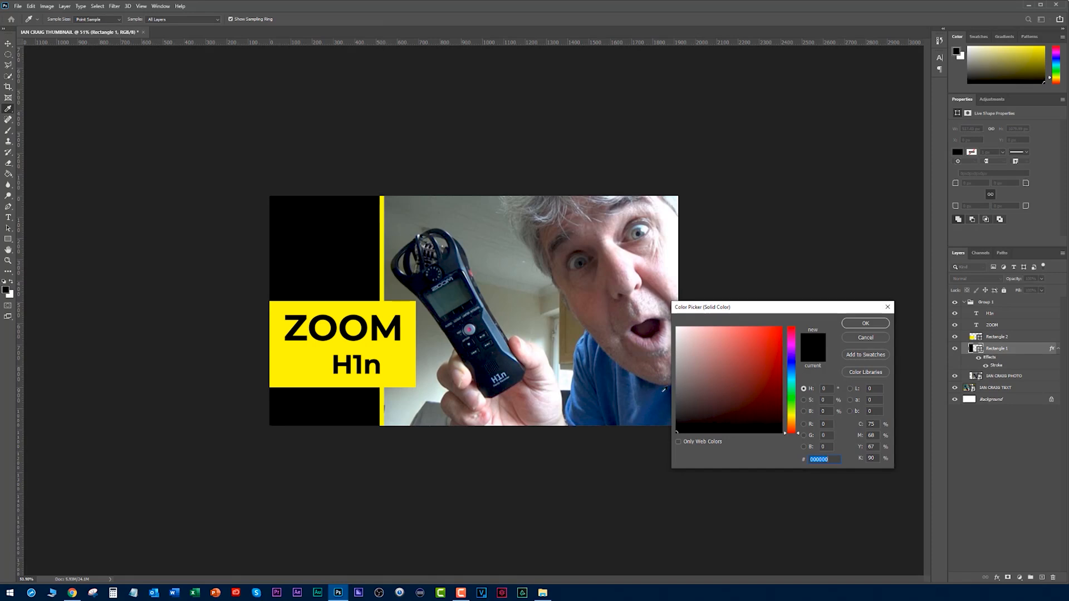
pyautogui.click(586, 348)
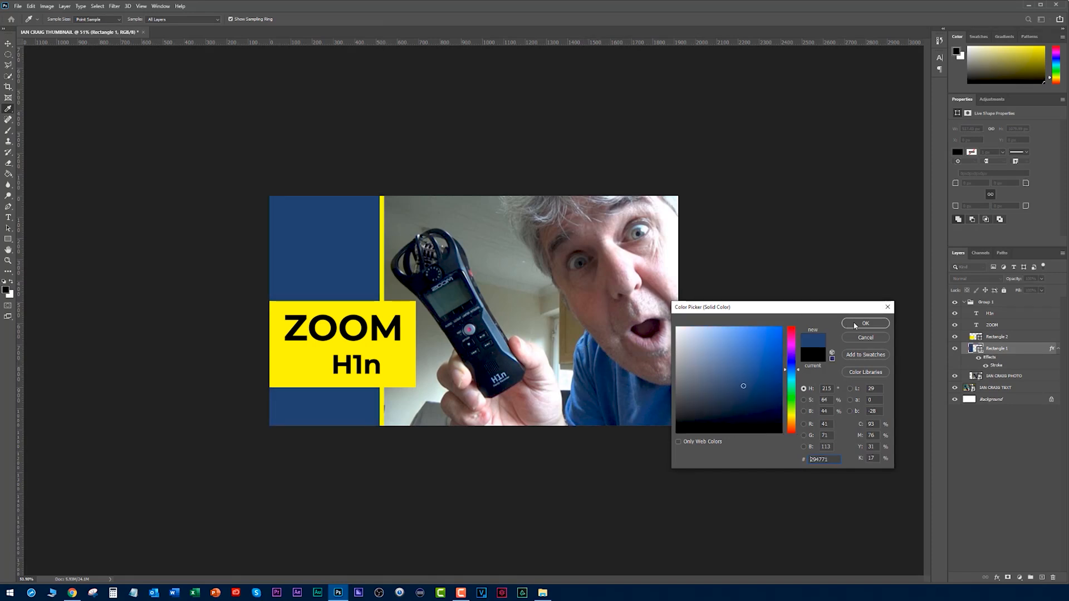
pyautogui.click(865, 338)
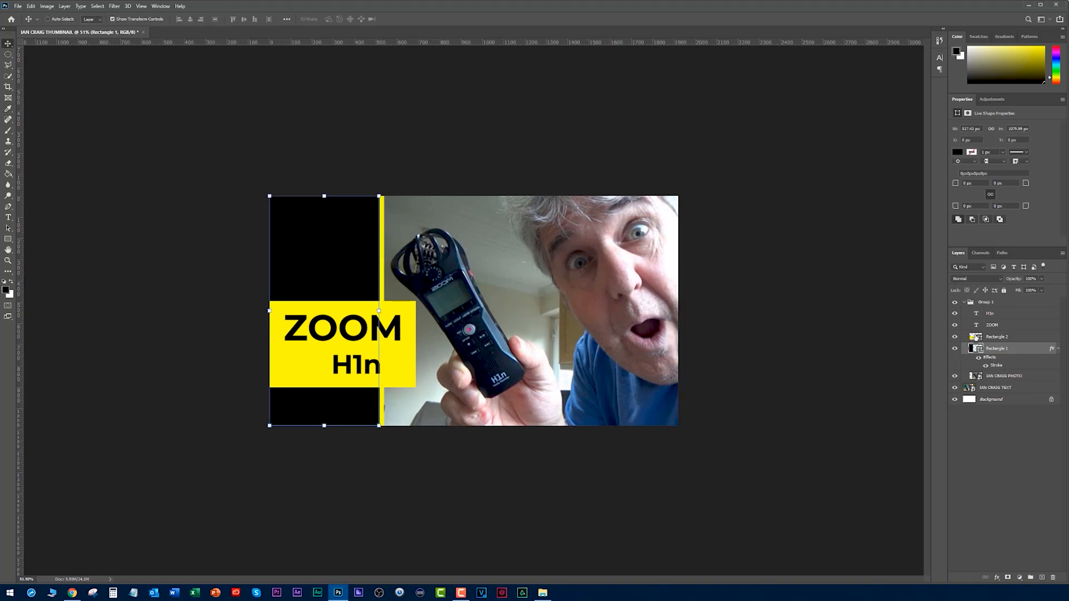
# Fill the yellow rectangle behind the ZOOM H1n text with light blue 588fd4 sampled from the shirt.
pyautogui.doubleClick(976, 337)
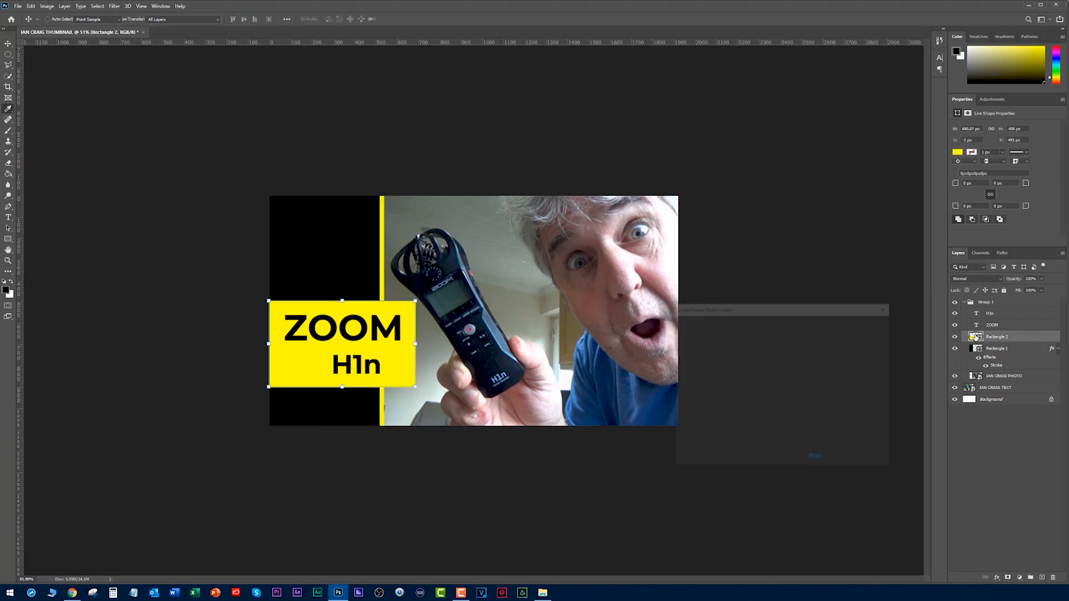
pyautogui.click(586, 343)
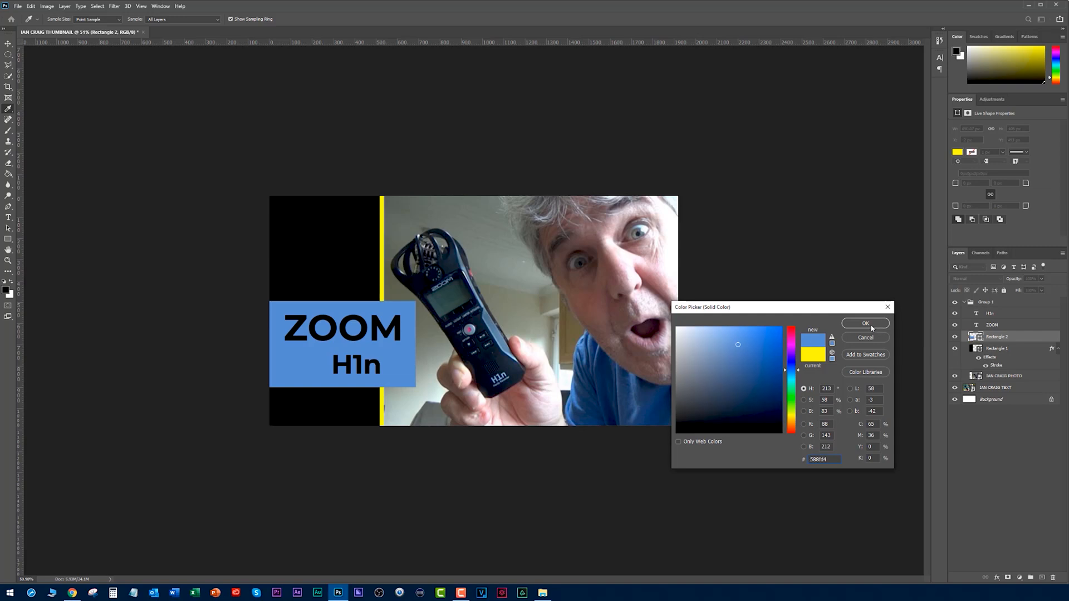
pyautogui.moveTo(834, 459); pyautogui.dragTo(802, 454)
pyautogui.click(866, 324)
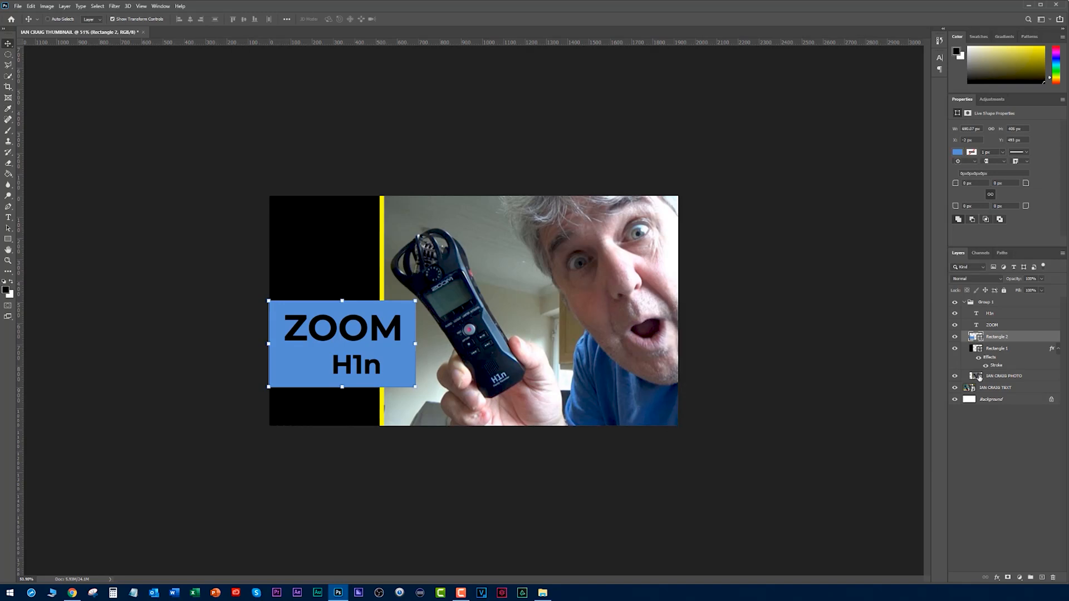
# Change the black rectangle's yellow stroke to the same light blue as the text panel and view the result at reduced size.
pyautogui.doubleClick(997, 366)
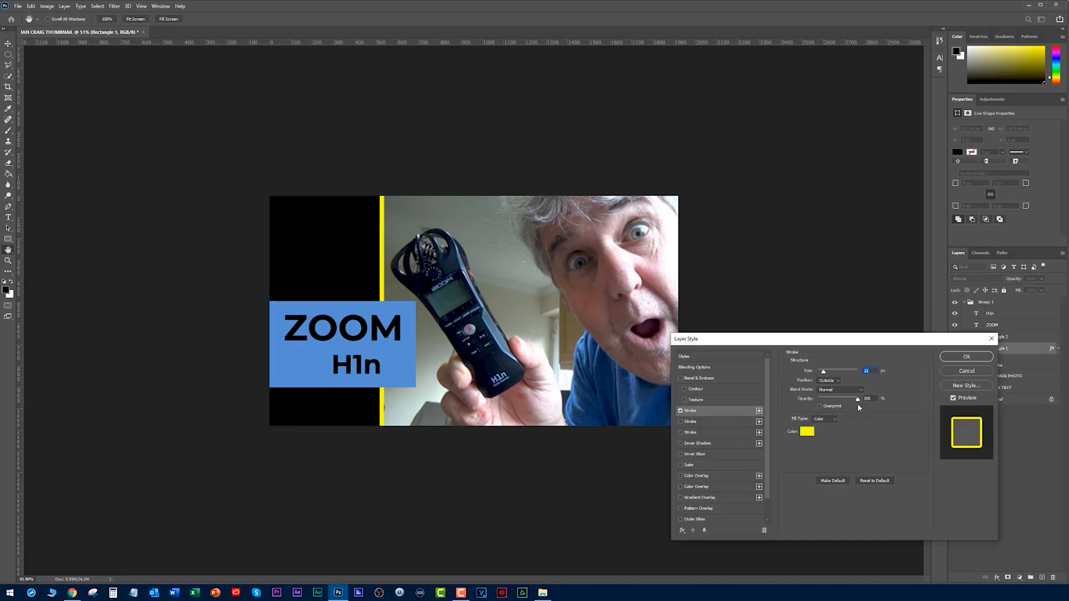
pyautogui.click(806, 432)
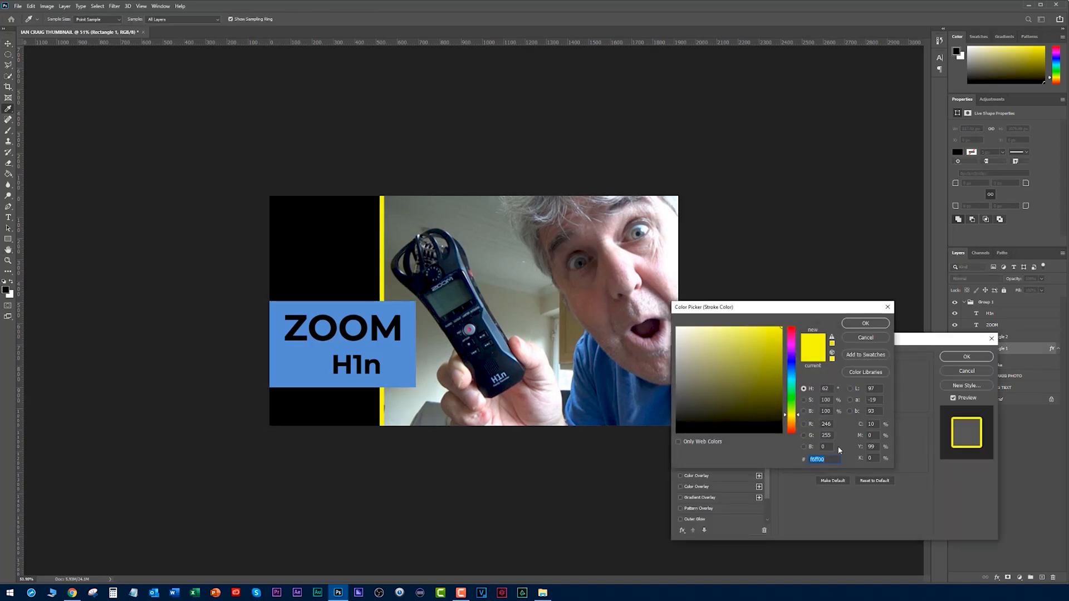
pyautogui.click(865, 323)
pyautogui.click(966, 356)
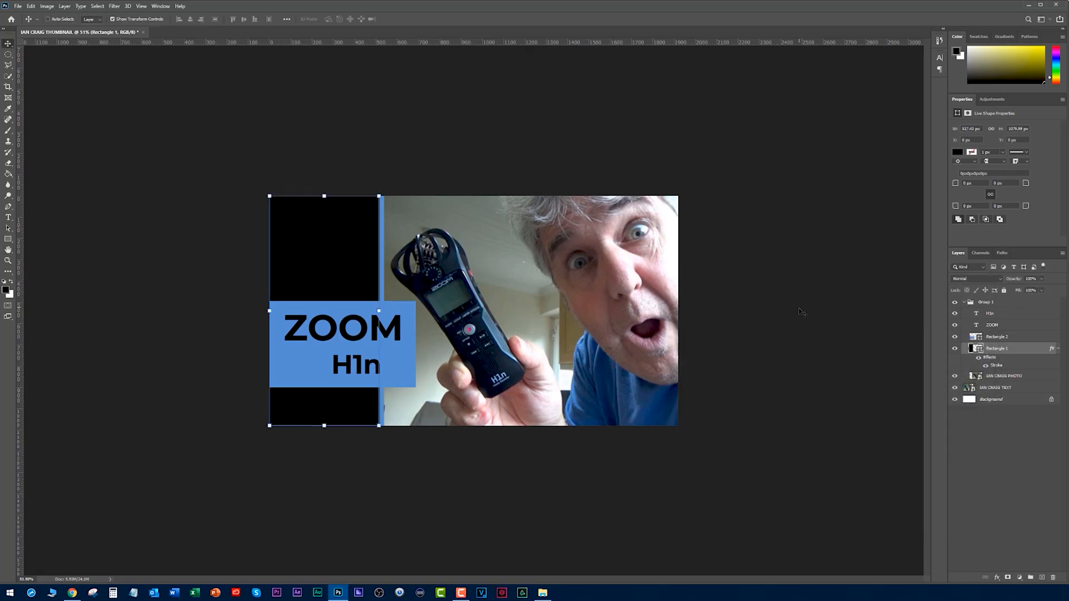
pyautogui.scroll(-5, 802, 310)
pyautogui.keyDown('ctrl'); pyautogui.click(752, 344); pyautogui.keyUp('ctrl')
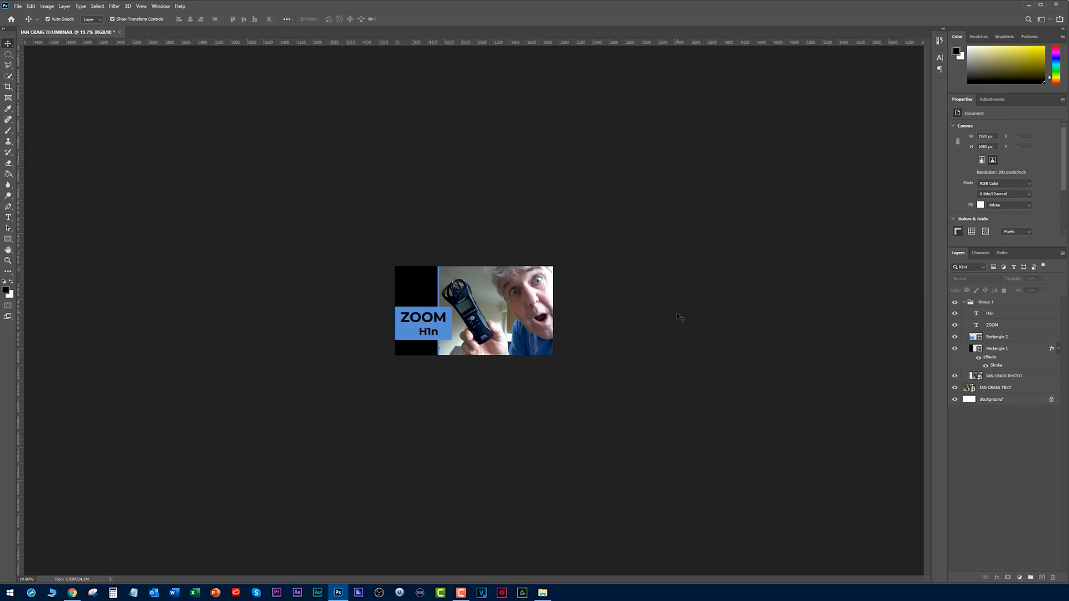
# Undo the blue recolouring of the stroke and the text panel.
pyautogui.hotkey('ctrl', 'z')
pyautogui.hotkey('ctrl', 'z')
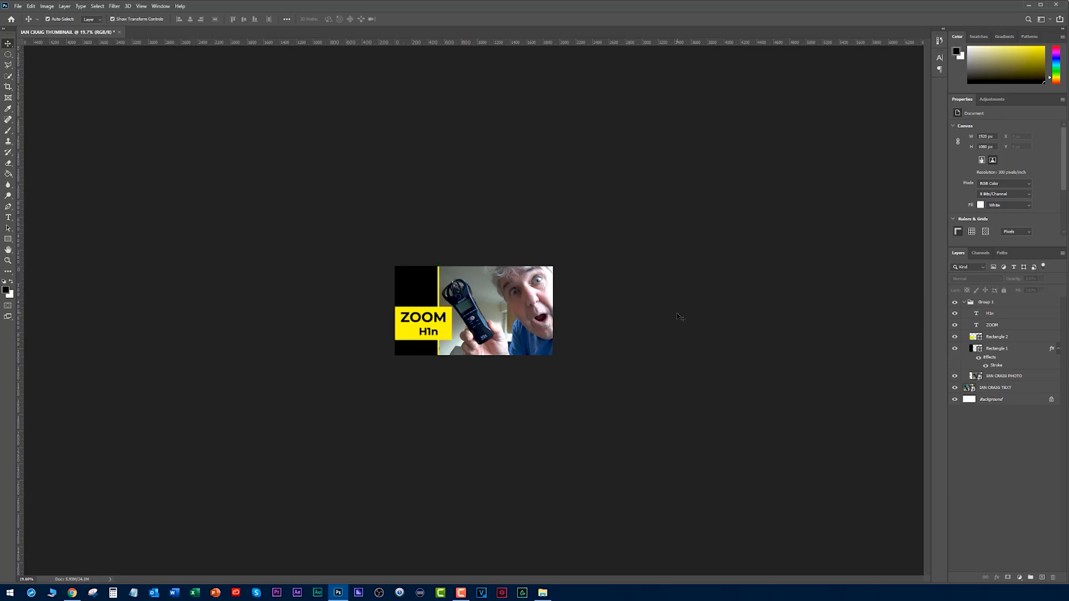
pyautogui.scroll(-3, 617, 311)
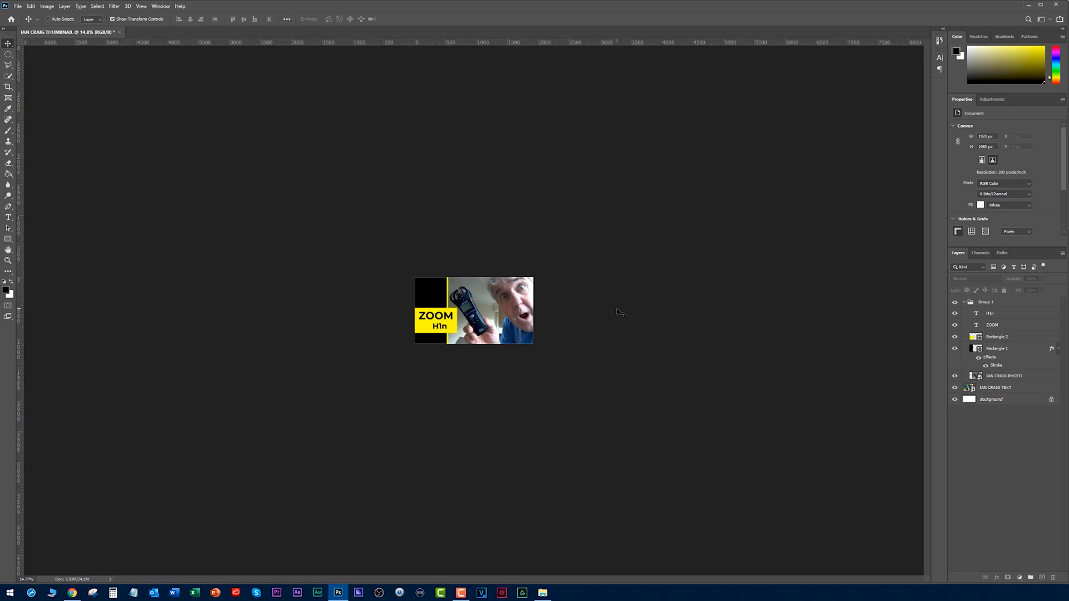
# Compare the thumbnail with the existing ones on the YouTube channel page, return to Photoshop, and inspect it at different sizes.
pyautogui.scroll(11, 618, 310)
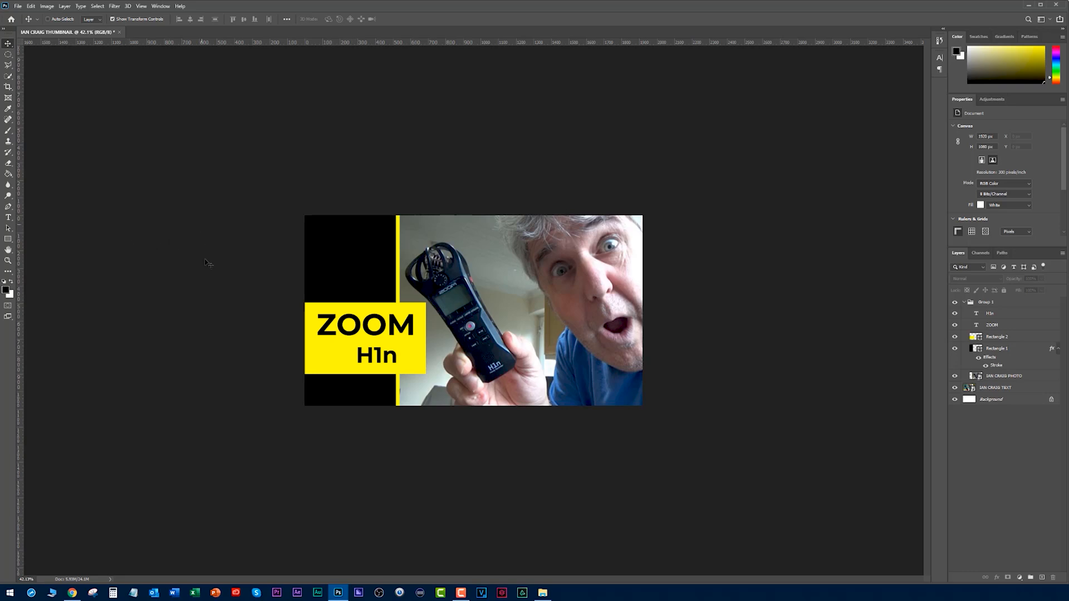
pyautogui.hotkey('alt', 'Tab')
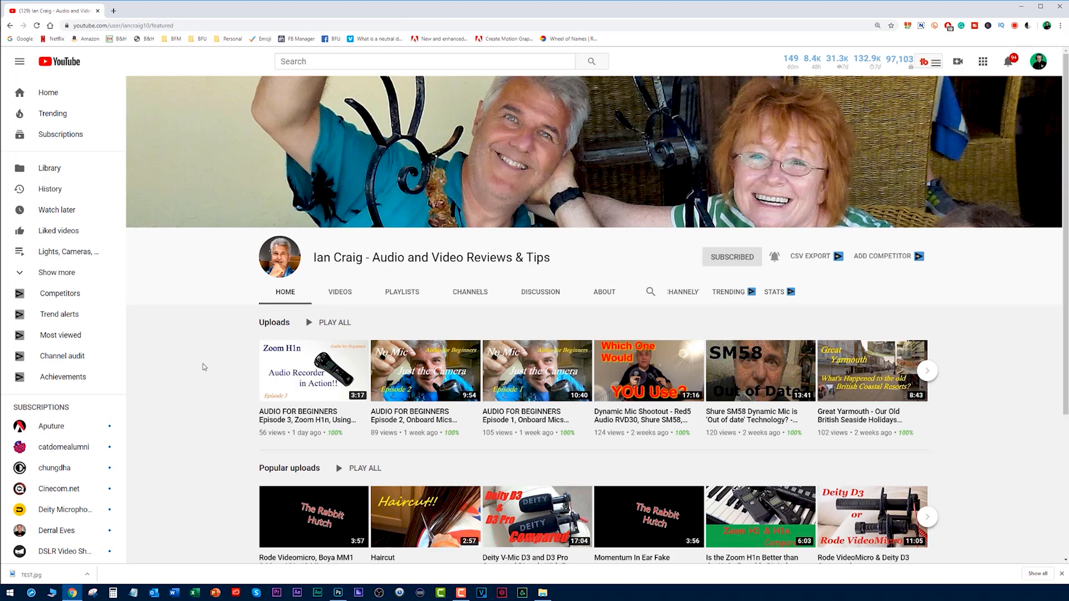
pyautogui.hotkey('alt', 'Tab')
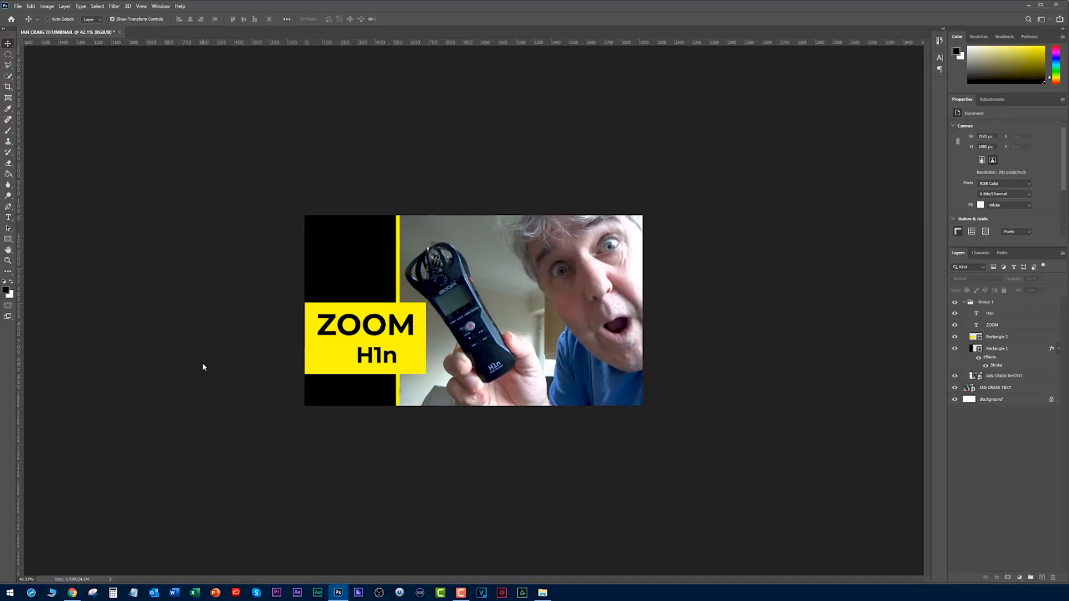
pyautogui.scroll(-3, 373, 337)
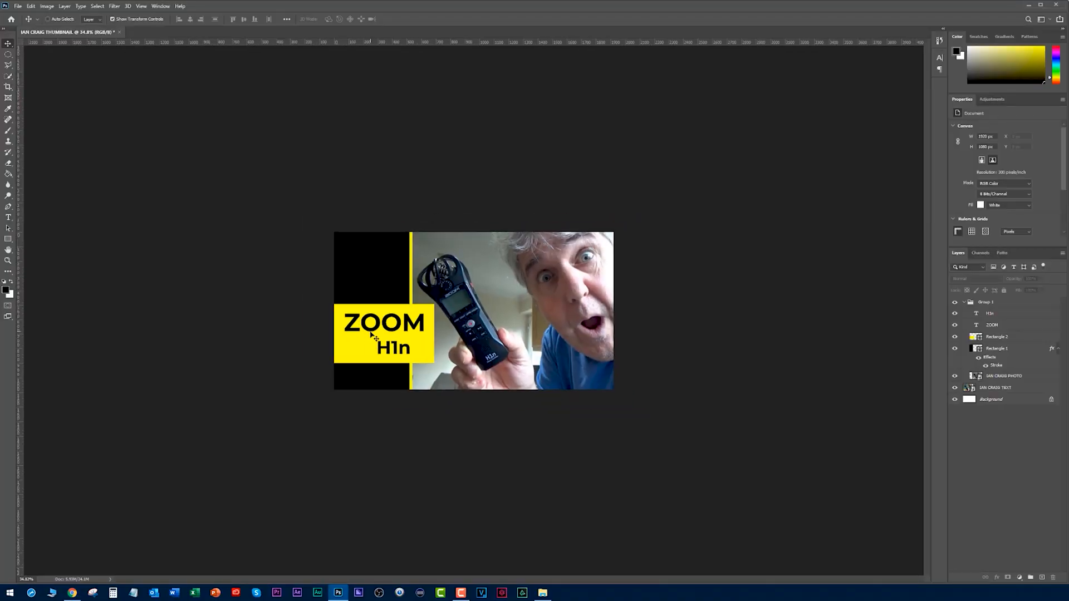
pyautogui.scroll(2, 395, 314)
pyautogui.scroll(3, 401, 307)
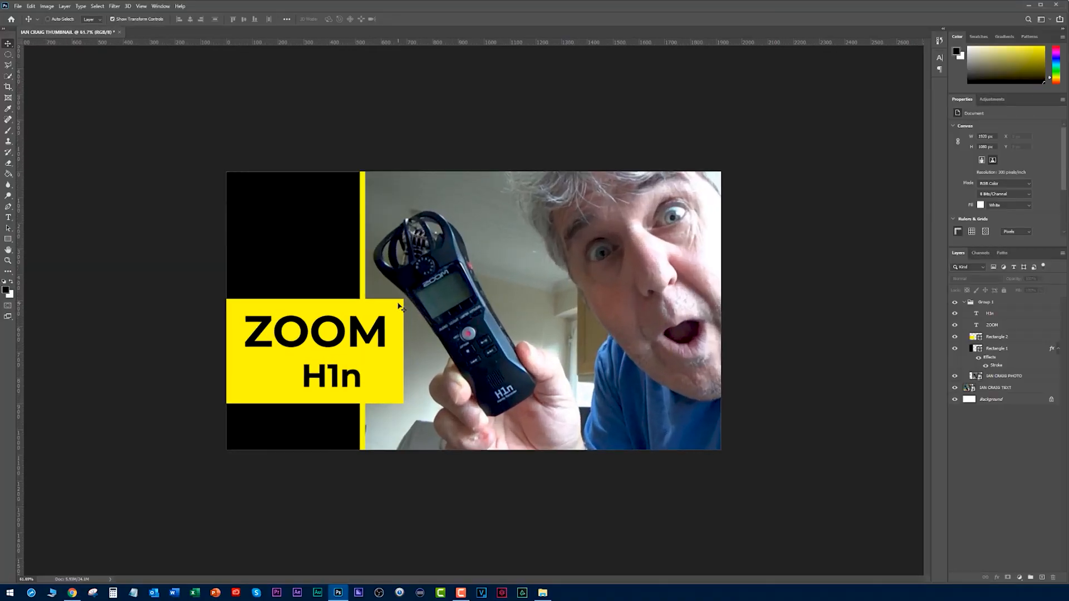
pyautogui.scroll(-3, 399, 305)
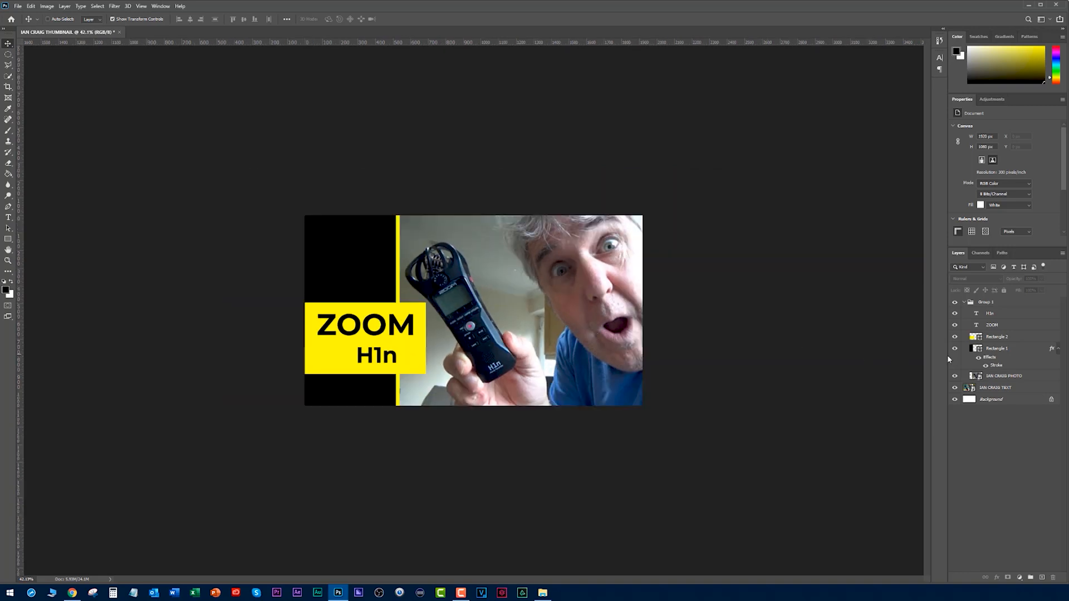
# Hide and show the new design's layer group at normal and reduced size to compare it with the original thumbnail.
pyautogui.click(956, 303)
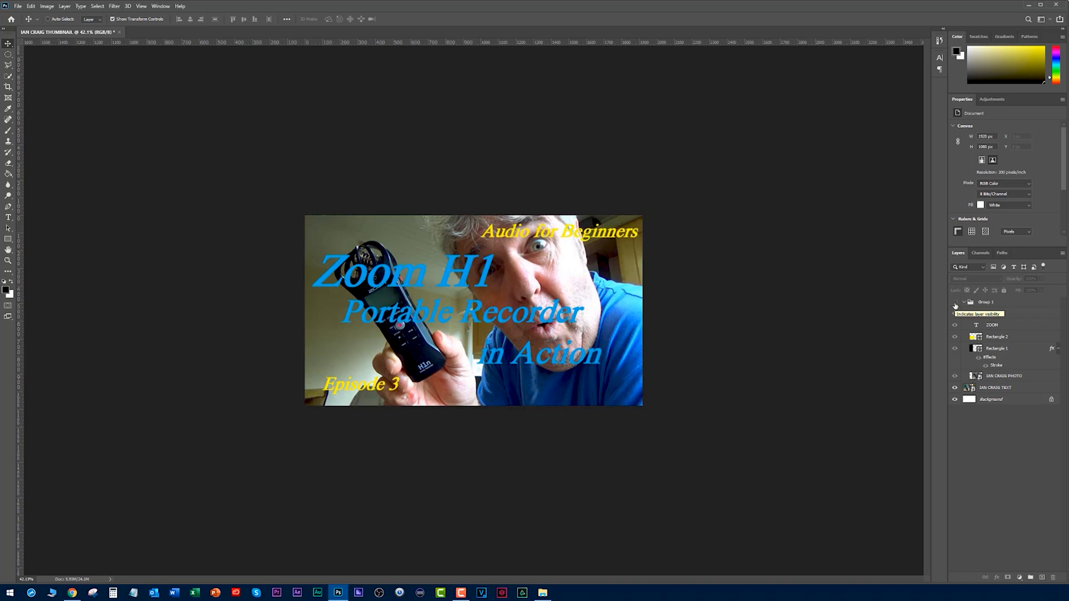
pyautogui.click(955, 304)
pyautogui.scroll(-6, 790, 310)
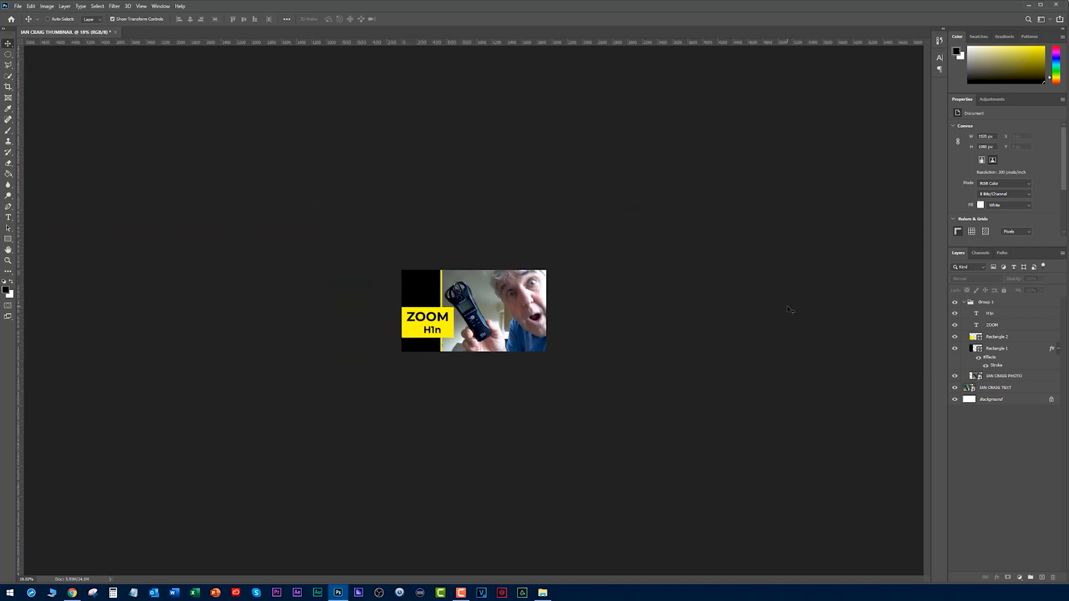
pyautogui.click(955, 304)
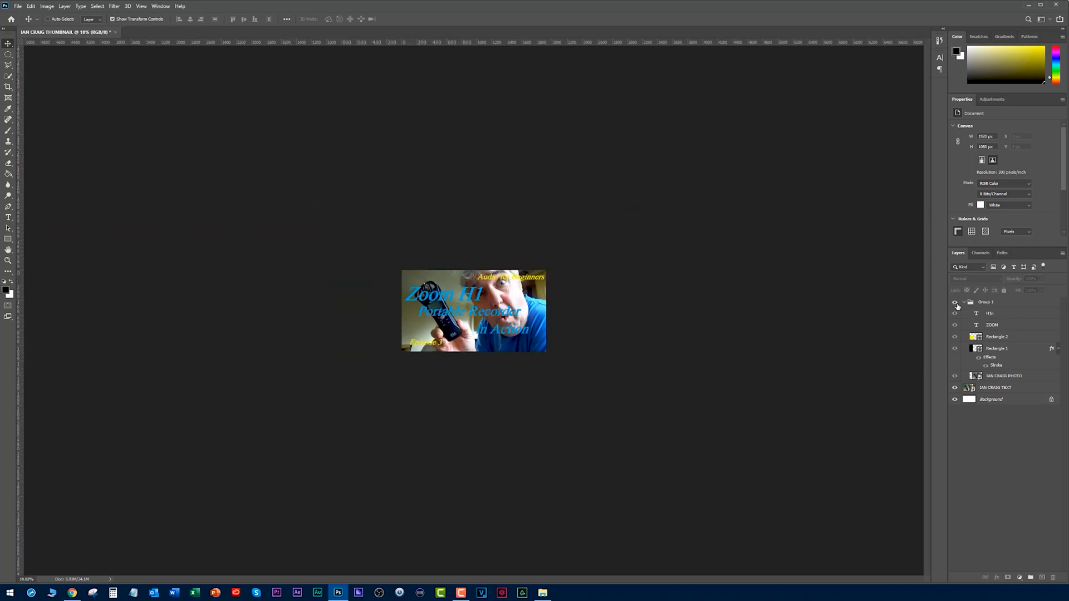
pyautogui.click(956, 304)
pyautogui.scroll(4, 668, 348)
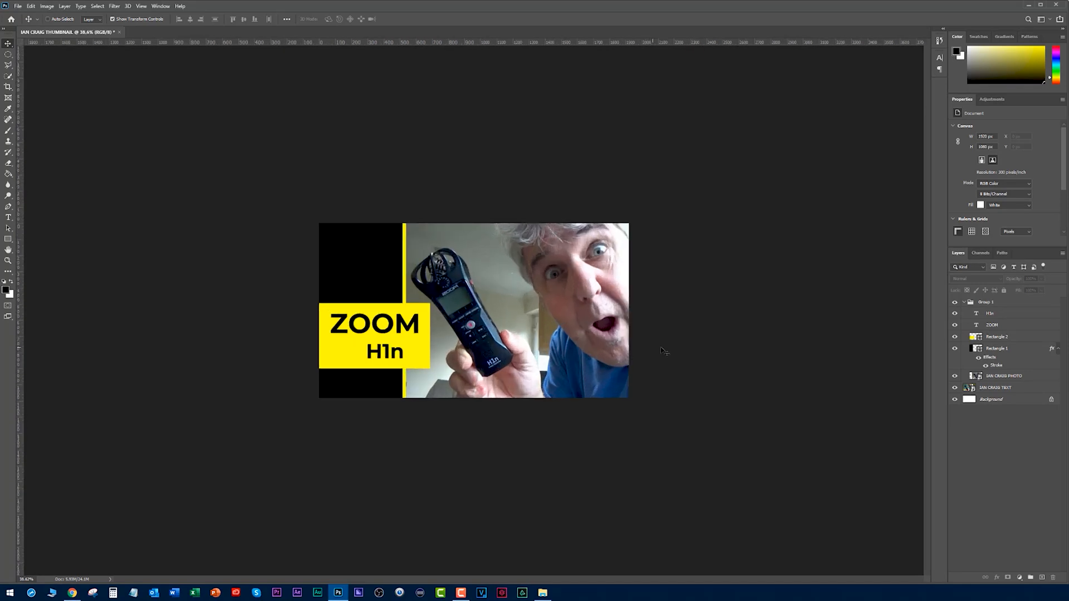
pyautogui.scroll(3, 757, 336)
pyautogui.scroll(-1, 757, 336)
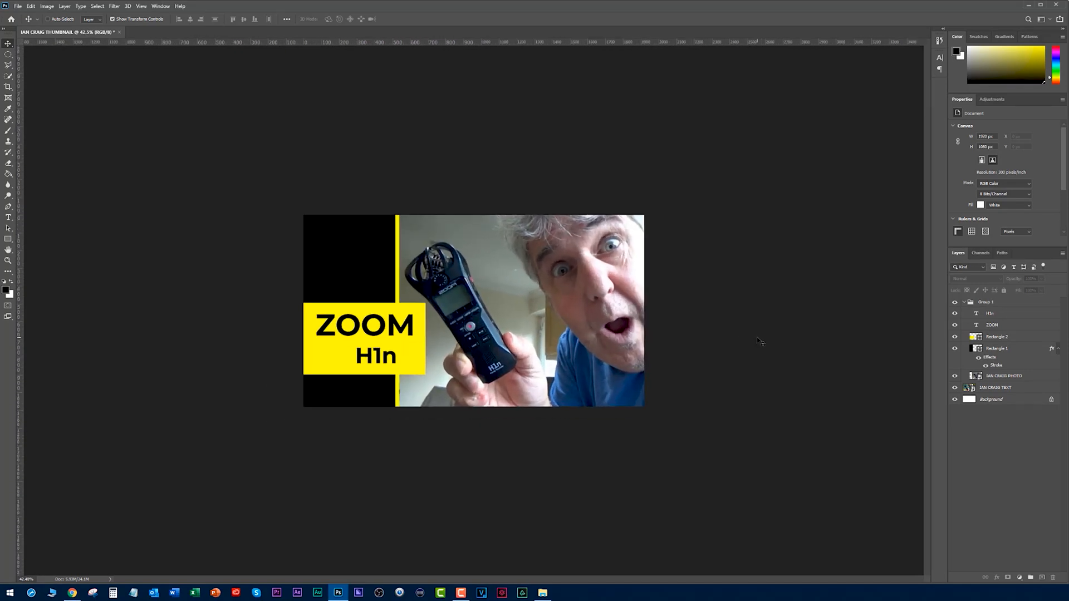
# Hide the original thumbnail layer and select the man and the recorder on the photo layer with Select Subject.
pyautogui.scroll(1, 761, 341)
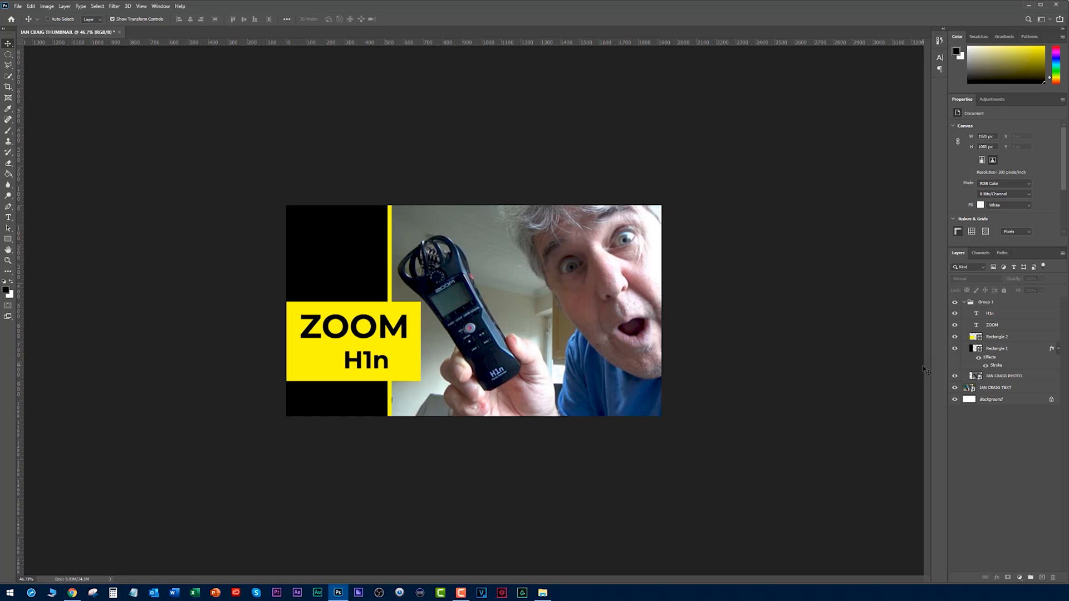
pyautogui.click(980, 379)
pyautogui.click(956, 377)
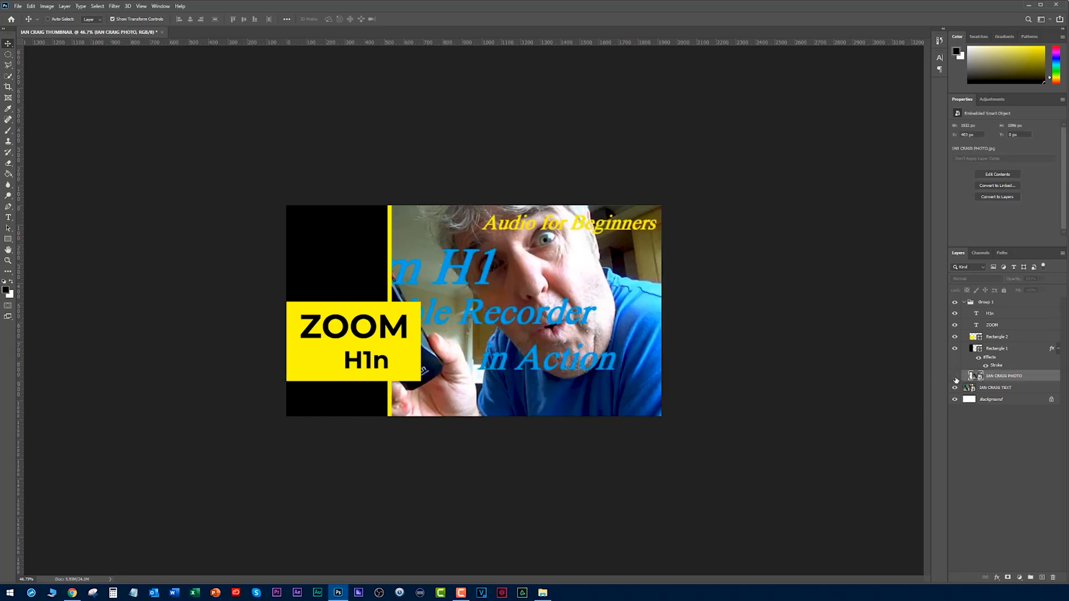
pyautogui.click(956, 377)
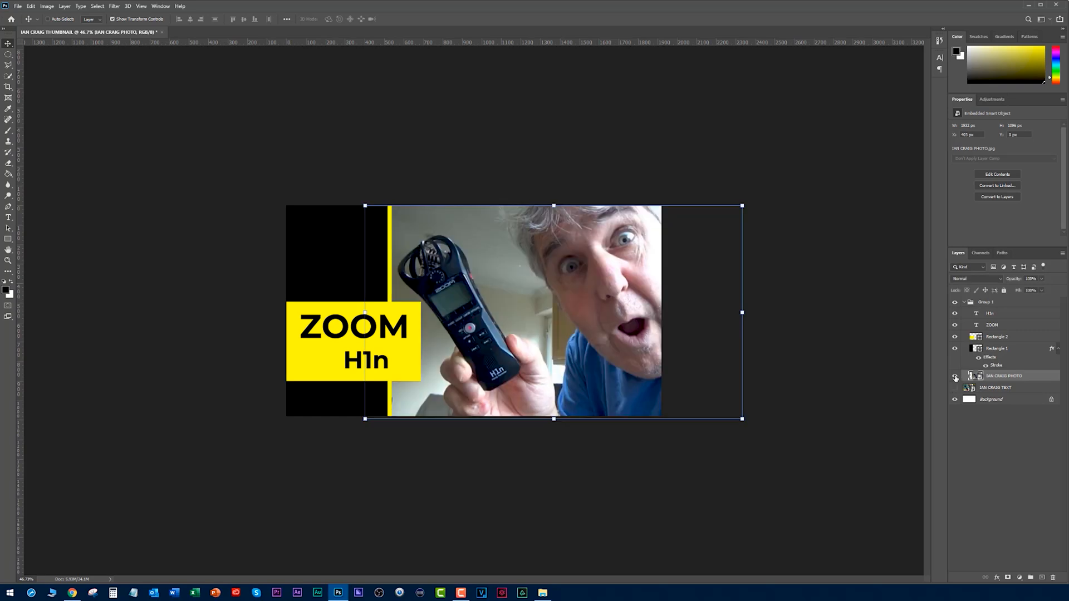
pyautogui.click(955, 377)
pyautogui.click(955, 377)
pyautogui.click(98, 6)
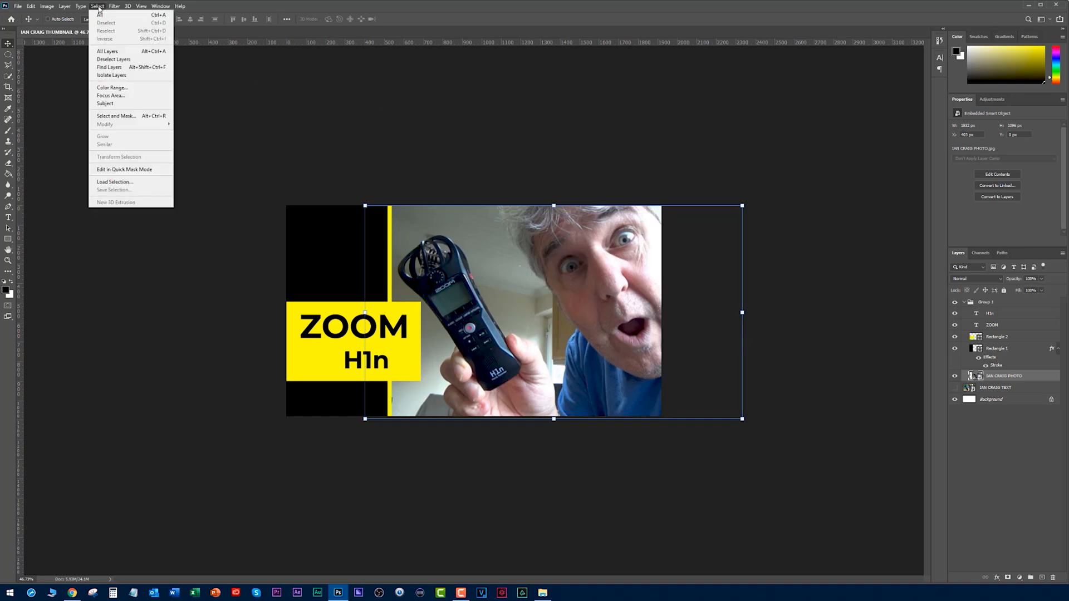
pyautogui.click(106, 104)
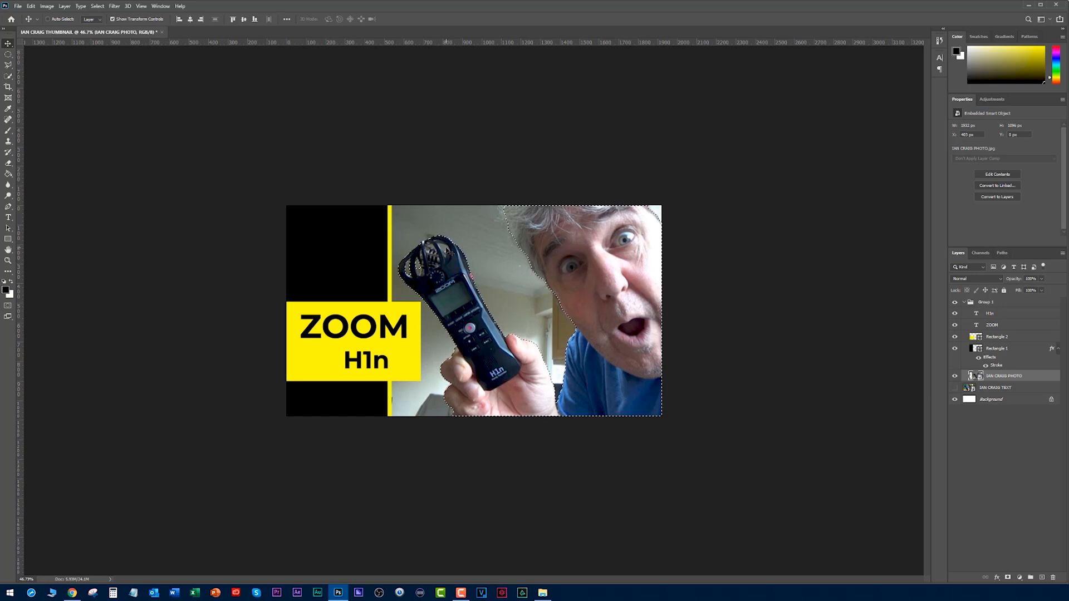
# Subtract the background gaps inside the recorder's microphone cage from the selection with the Quick Selection tool.
pyautogui.click(8, 75)
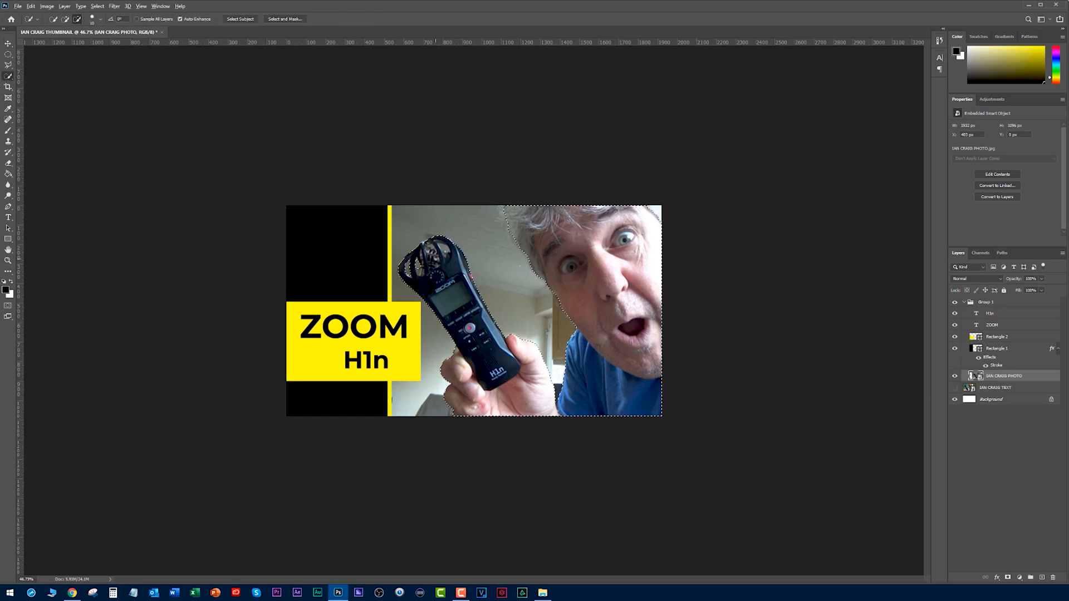
pyautogui.scroll(3, 436, 257)
pyautogui.scroll(2, 436, 258)
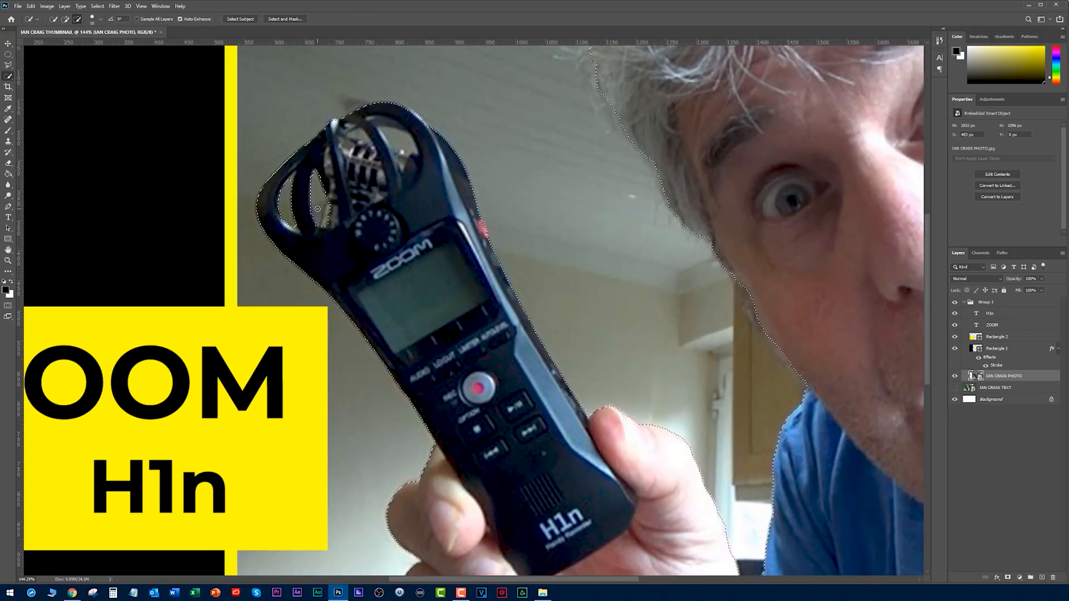
pyautogui.moveTo(389, 134); pyautogui.dragTo(411, 147)
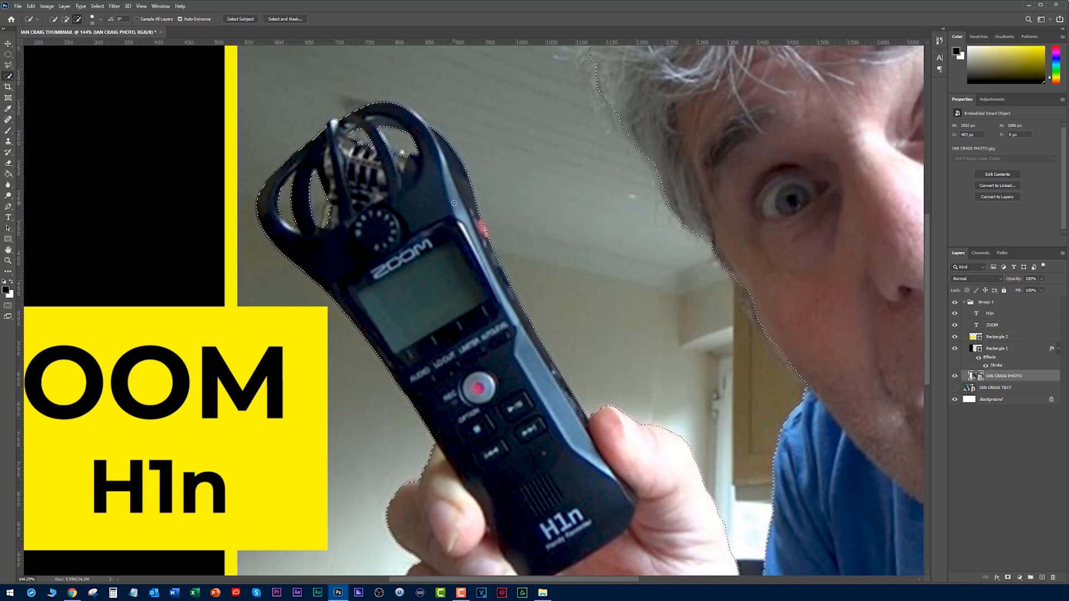
pyautogui.scroll(-1, 453, 203)
pyautogui.scroll(-2, 454, 203)
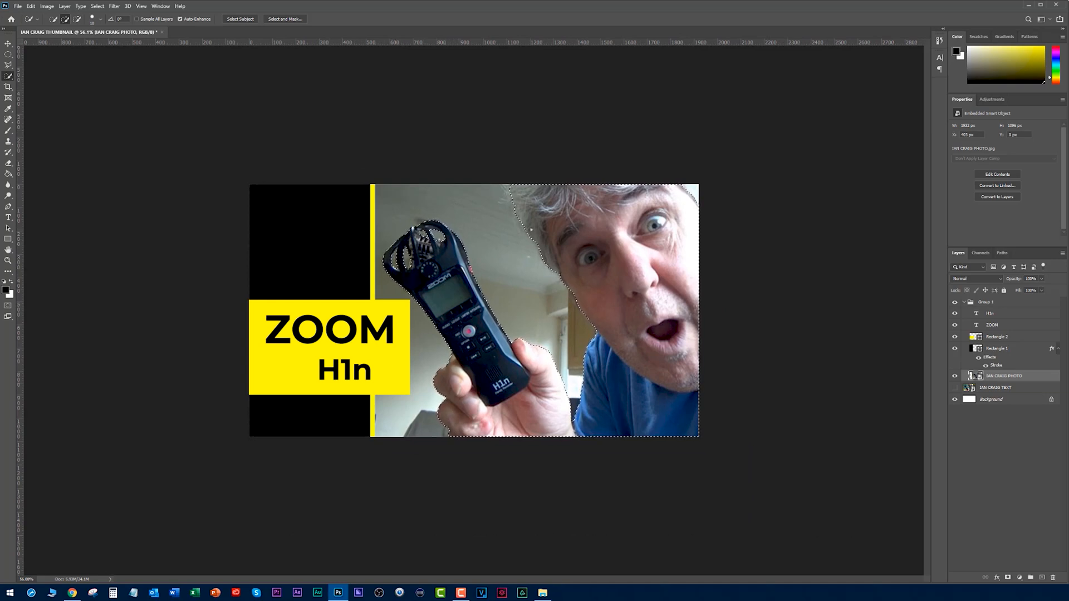
# Enlarge the Quick Selection brush in add mode and check the selection edges around the man's head.
pyautogui.scroll(2, 477, 311)
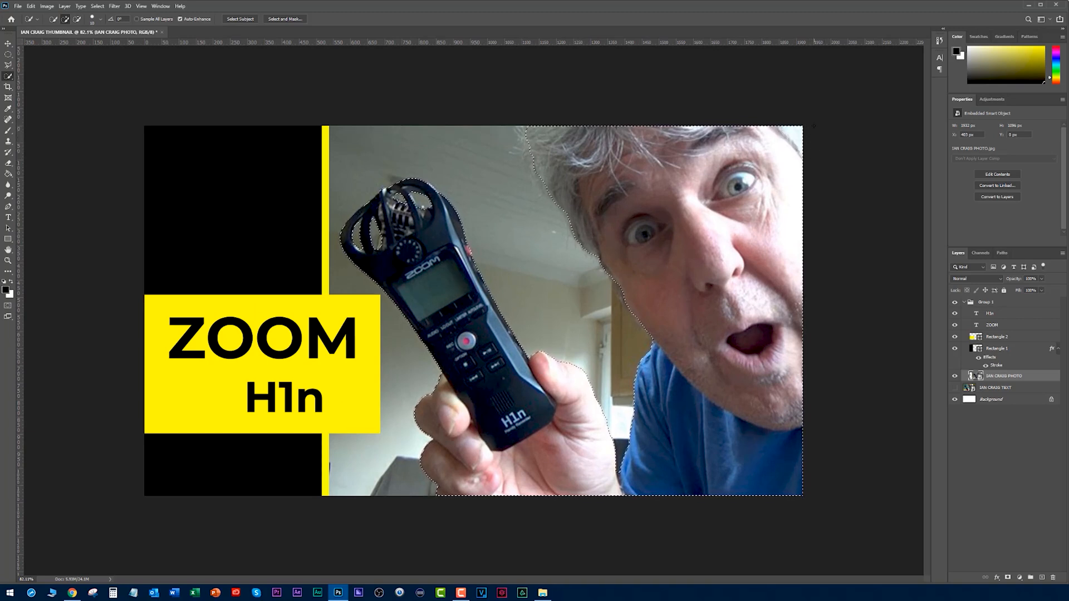
pyautogui.press(']')
pyautogui.press(']')
pyautogui.press(']')
pyautogui.press(']')
pyautogui.press(']')
pyautogui.press(']')
pyautogui.press(']')
pyautogui.press(']')
pyautogui.press(']')
pyautogui.press(']')
pyautogui.press(']')
pyautogui.press(']')
pyautogui.press(']')
pyautogui.press(']')
pyautogui.press(']')
pyautogui.press(']')
pyautogui.press(']')
pyautogui.press('[')
pyautogui.press('[')
pyautogui.press('[')
pyautogui.press('[')
pyautogui.press('[')
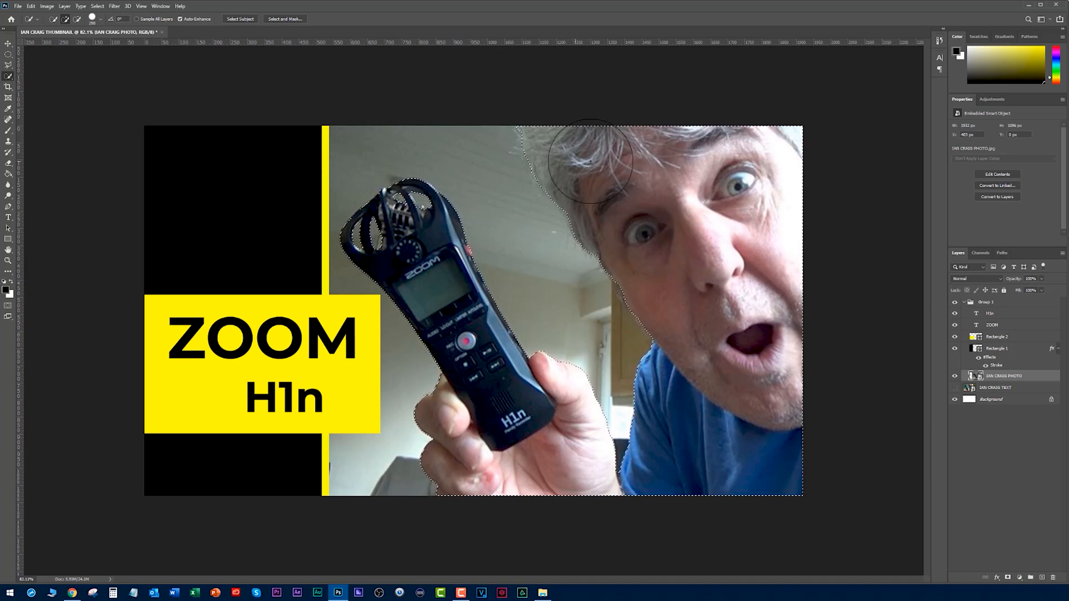
pyautogui.scroll(-2, 575, 165)
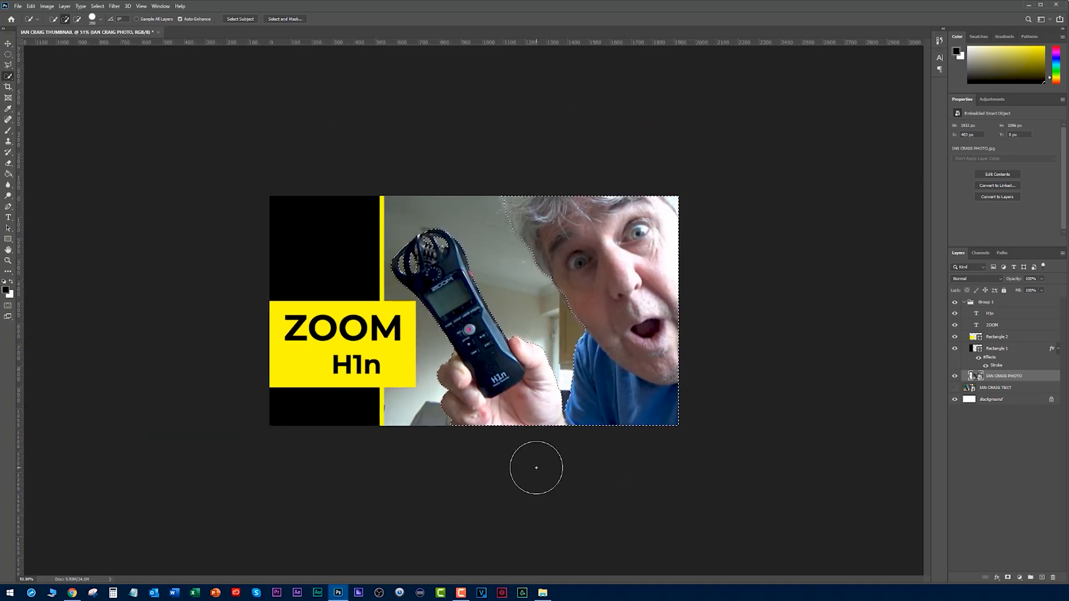
# Copy the selected subject from the photo onto its own layer and hide the photo layer to view the cut-out.
pyautogui.click(8, 43)
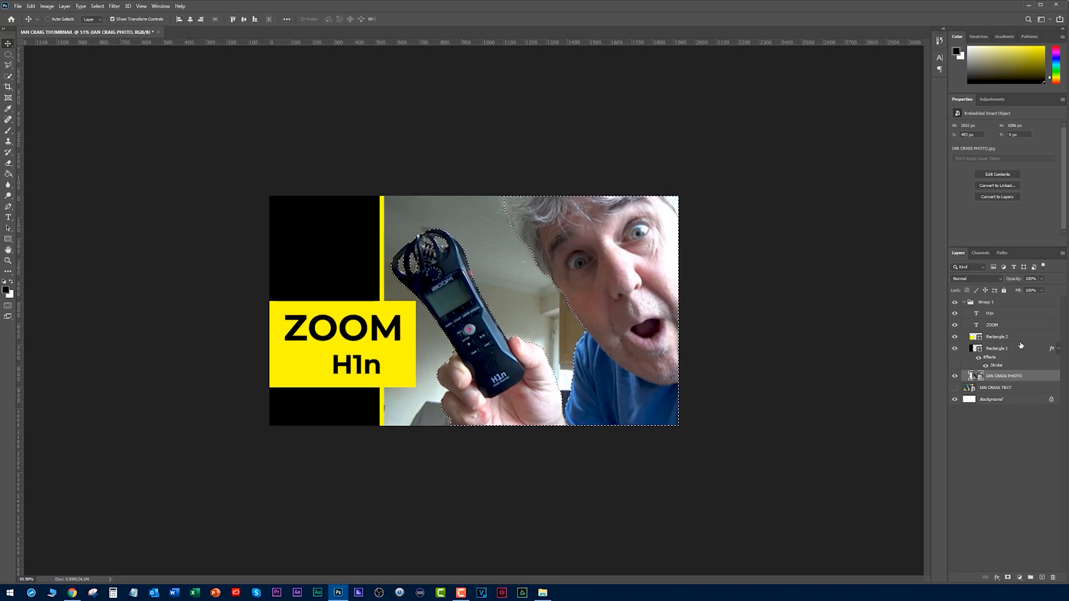
pyautogui.click(955, 376)
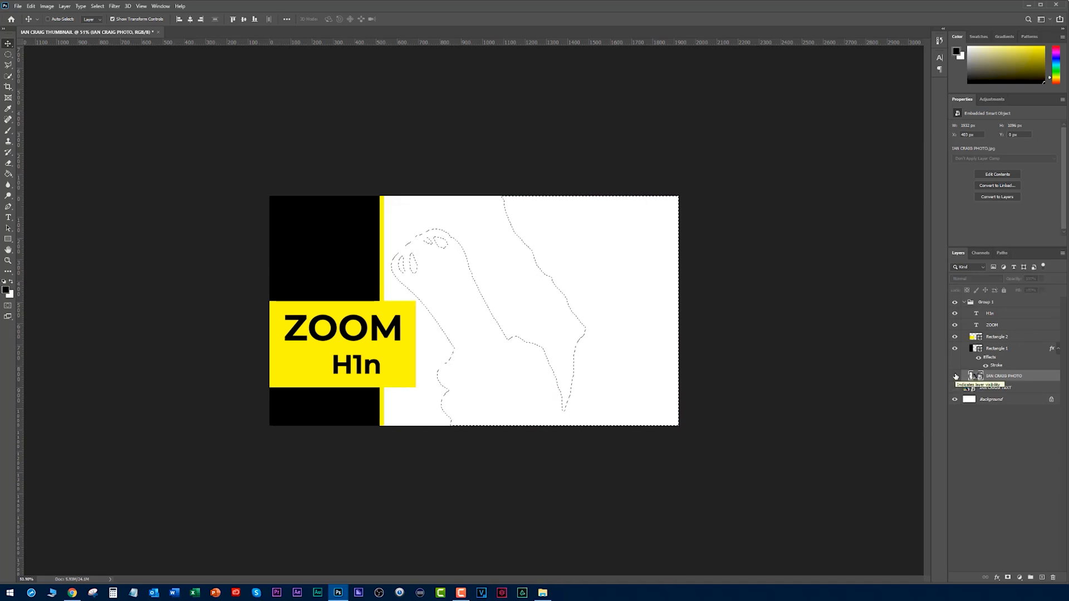
pyautogui.click(955, 376)
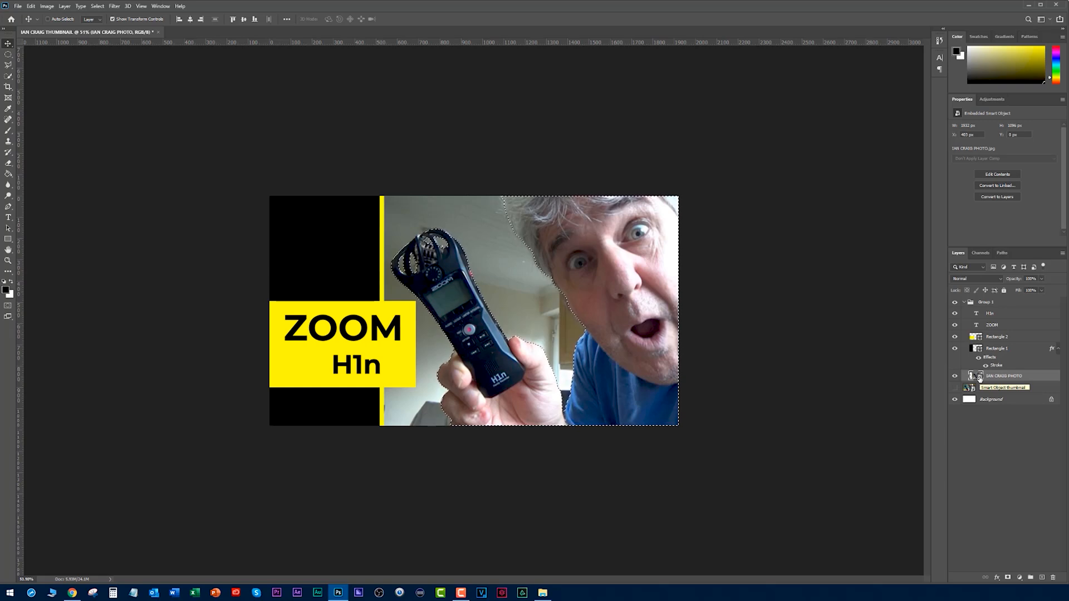
pyautogui.hotkey('ctrl', 'j')
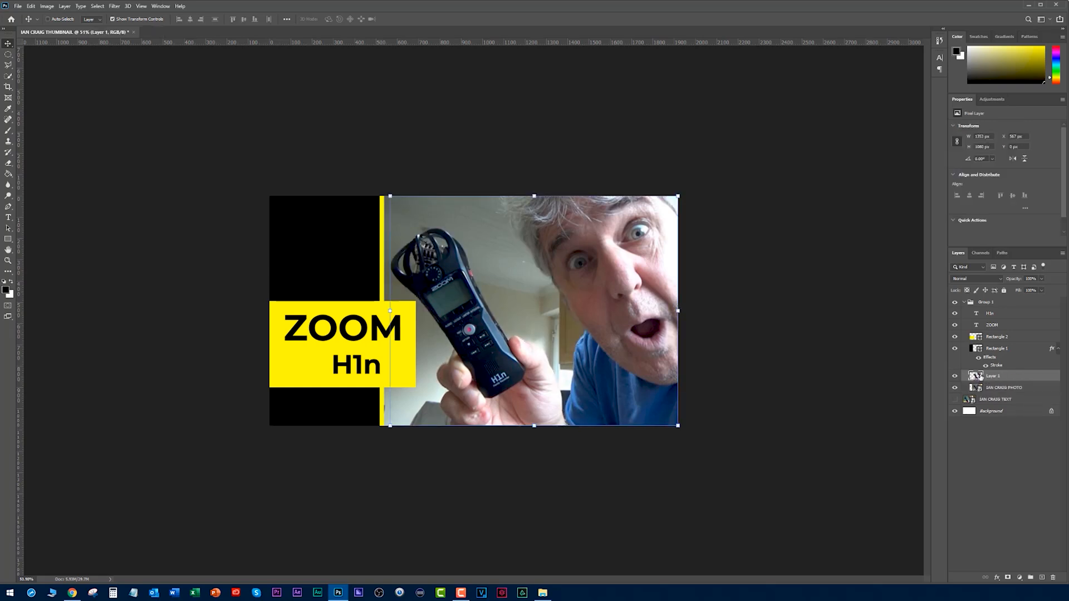
pyautogui.click(954, 389)
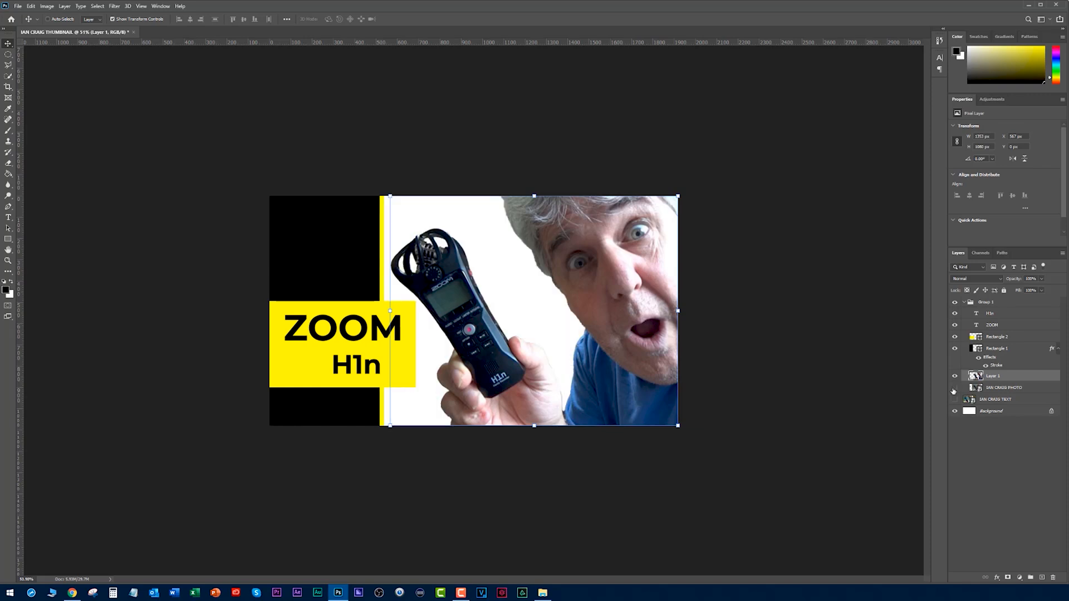
pyautogui.click(851, 381)
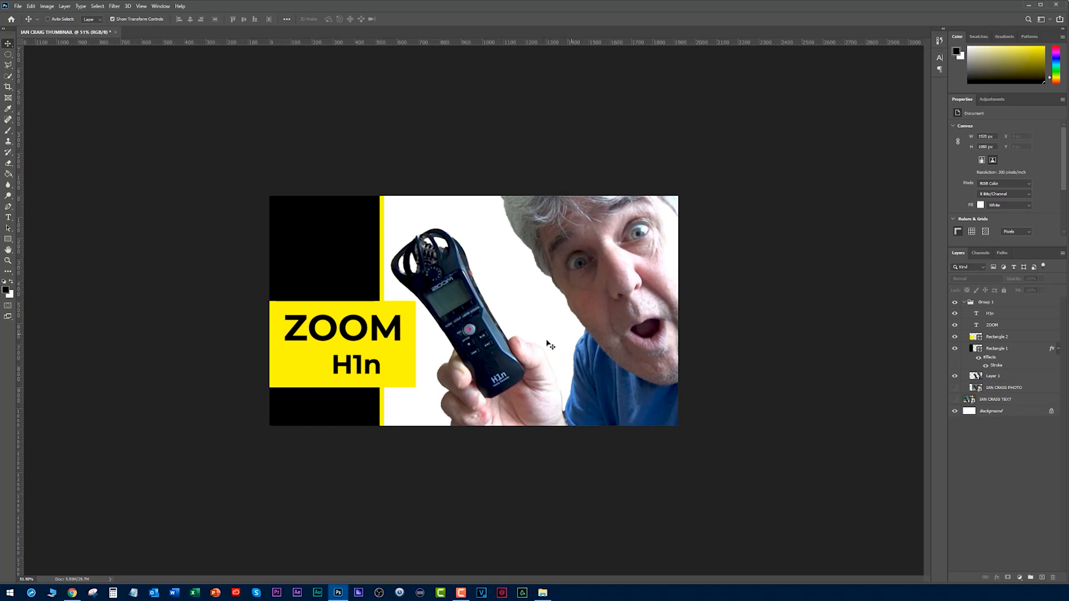
# Show the photo layer again, hide the cut-out layer, and add a Black & White adjustment above the photo.
pyautogui.click(955, 388)
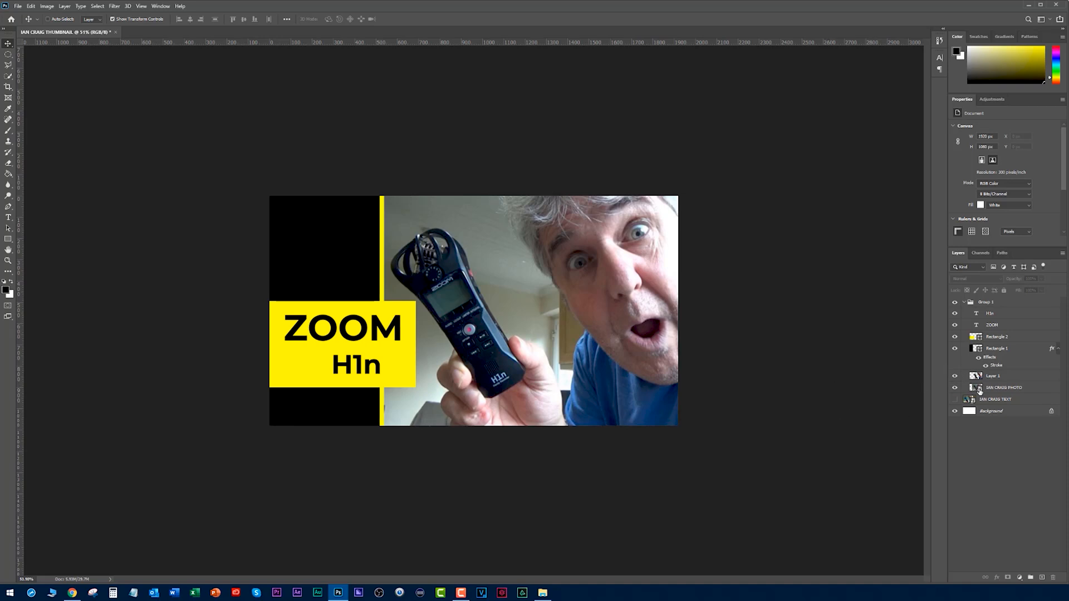
pyautogui.click(979, 389)
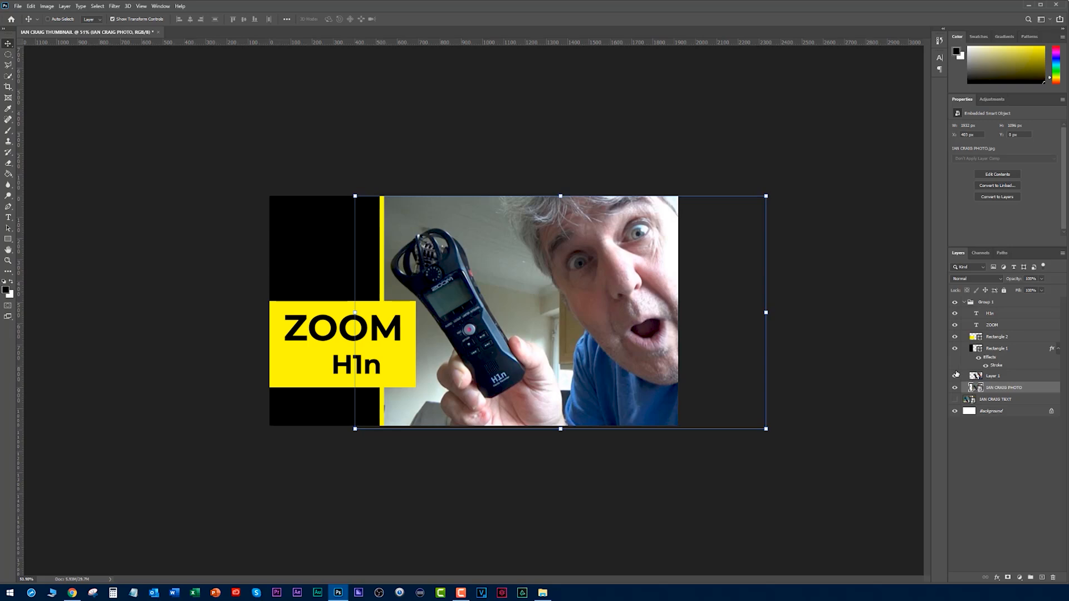
pyautogui.click(955, 377)
pyautogui.click(1017, 576)
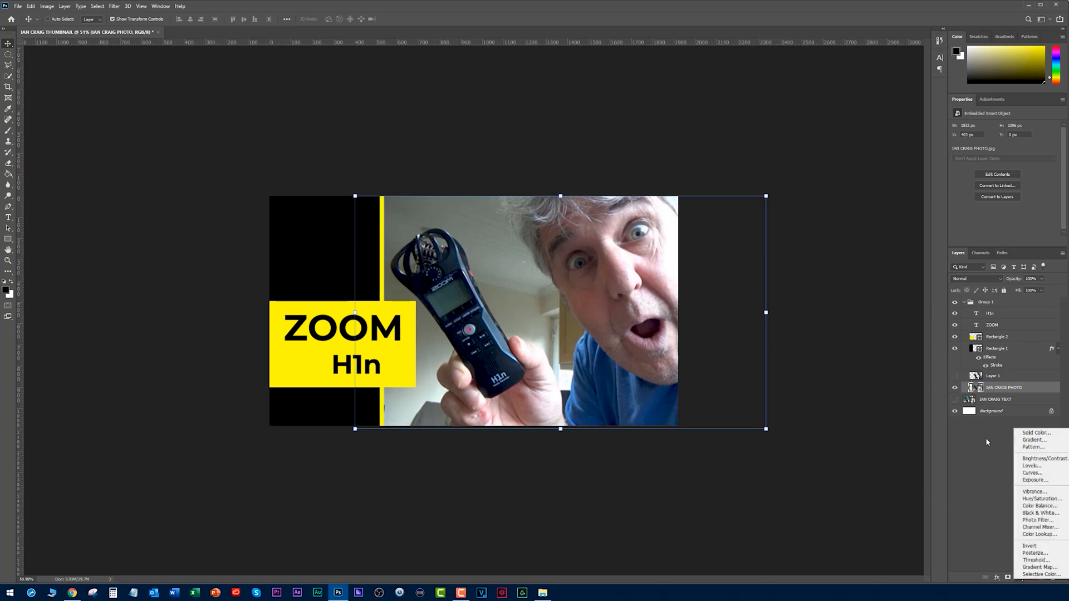
pyautogui.click(1040, 513)
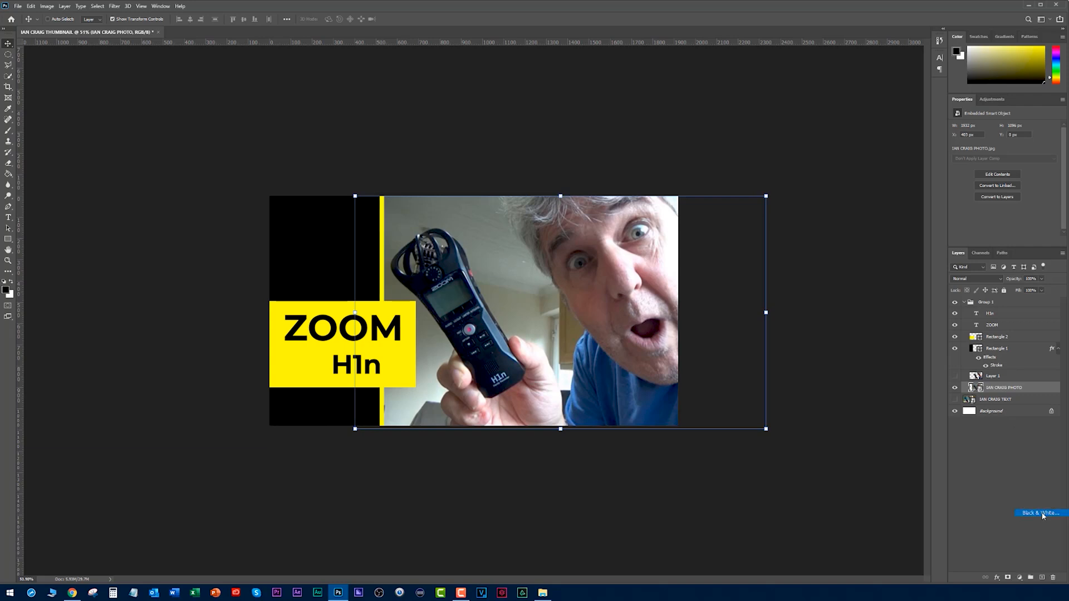
pyautogui.click(848, 400)
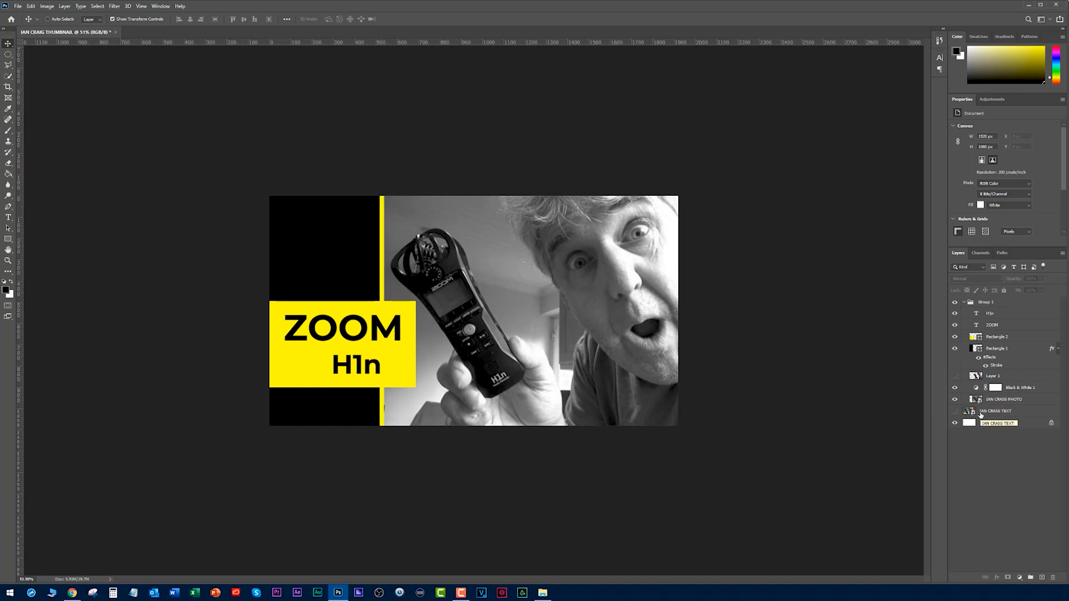
# Show the coloured cut-out over the black-and-white photo, toggling the cut-out and adjustment layers to compare.
pyautogui.click(955, 376)
pyautogui.click(955, 388)
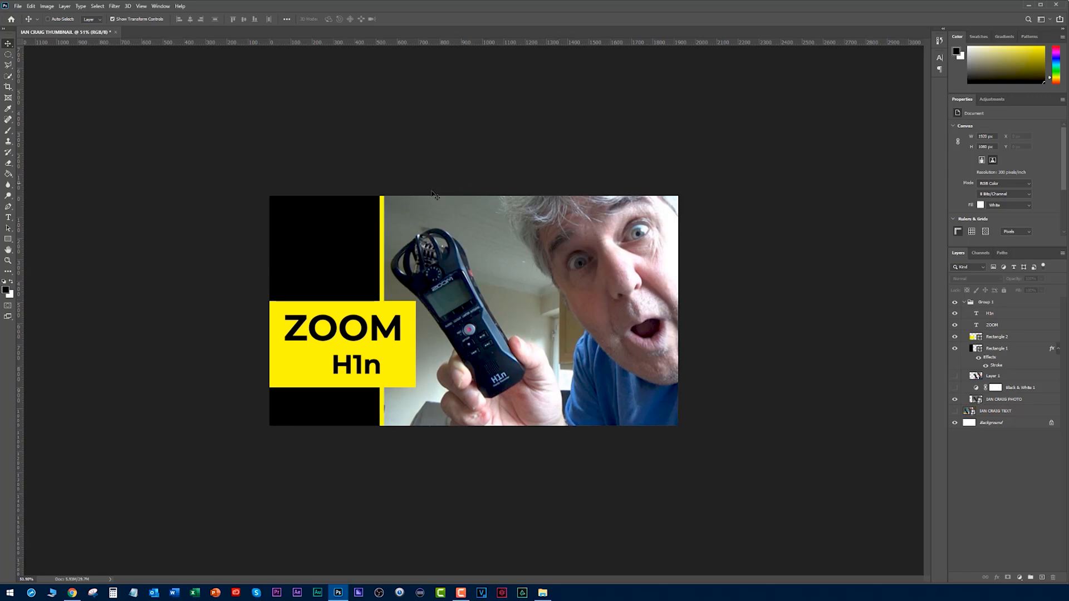
pyautogui.click(955, 377)
pyautogui.click(956, 388)
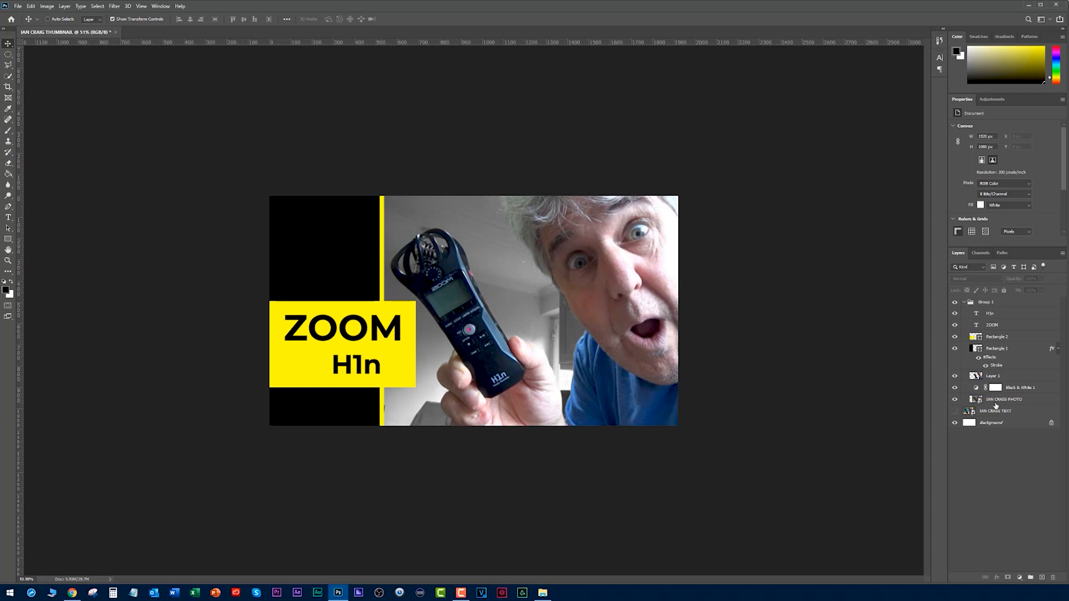
# Apply a Gaussian Blur with a radius of 2 pixels to the background photo layer.
pyautogui.click(993, 401)
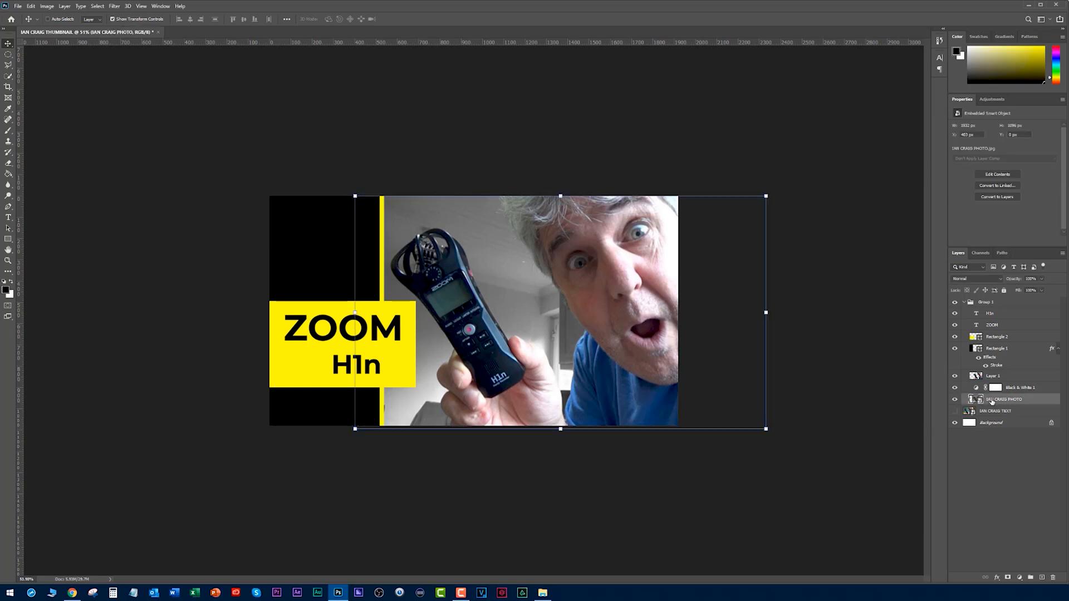
pyautogui.click(115, 7)
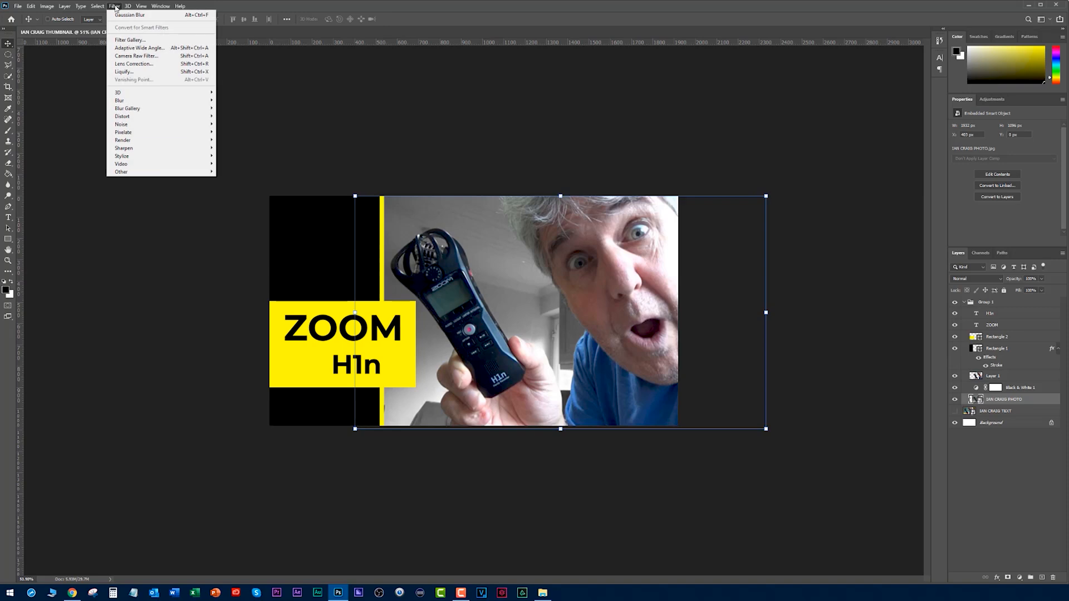
pyautogui.moveTo(135, 102)
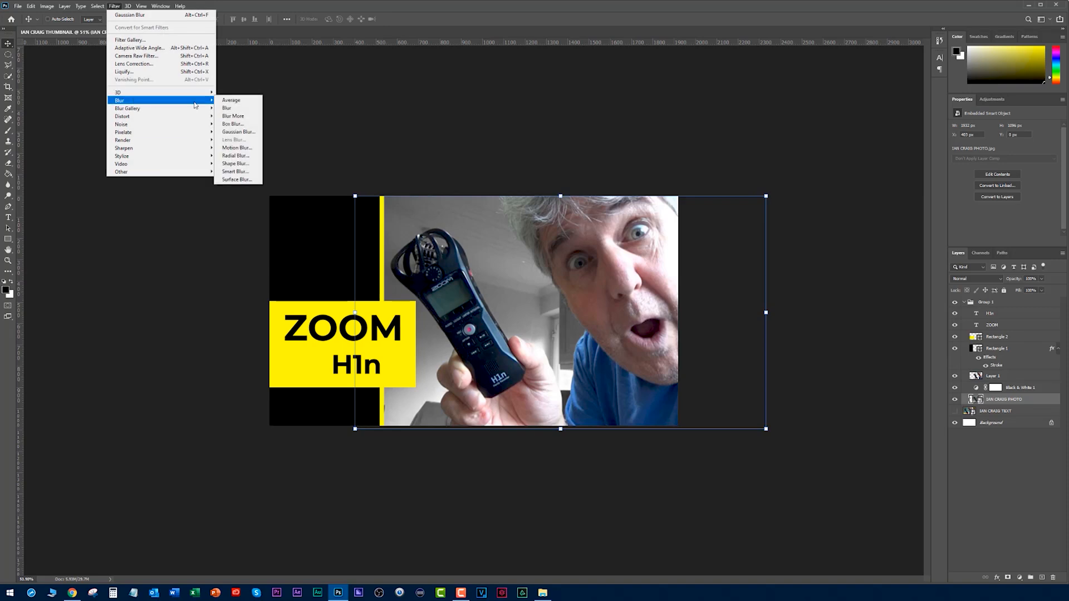
pyautogui.click(239, 132)
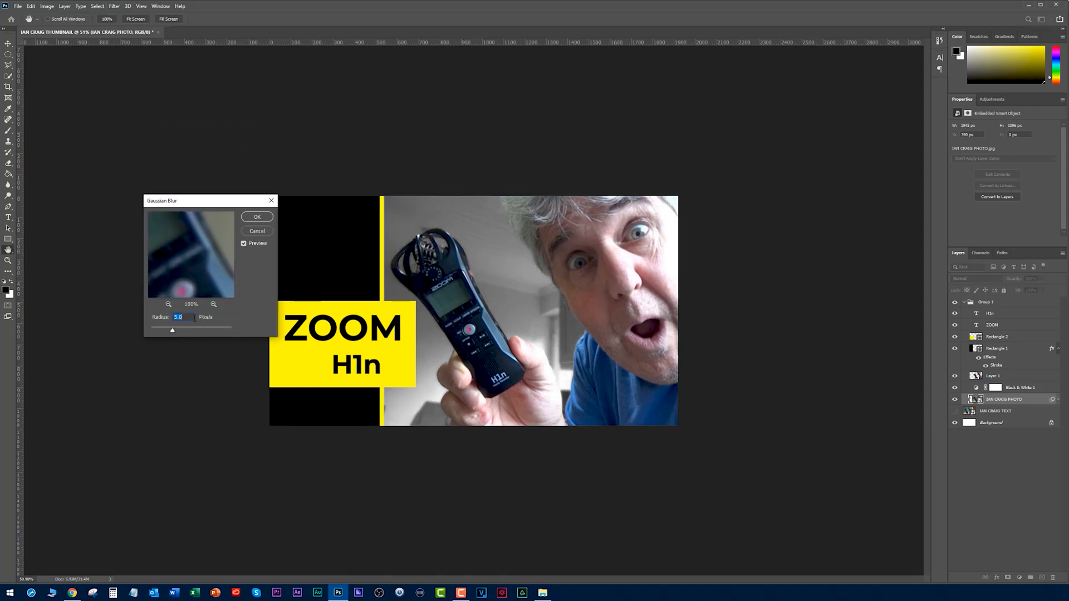
pyautogui.write('2')
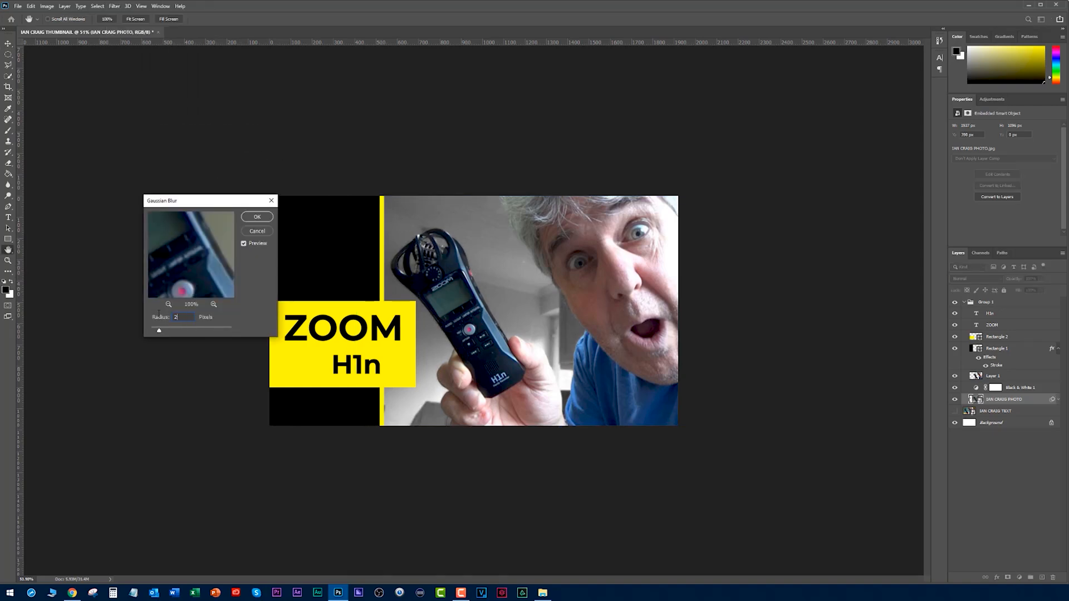
pyautogui.click(259, 216)
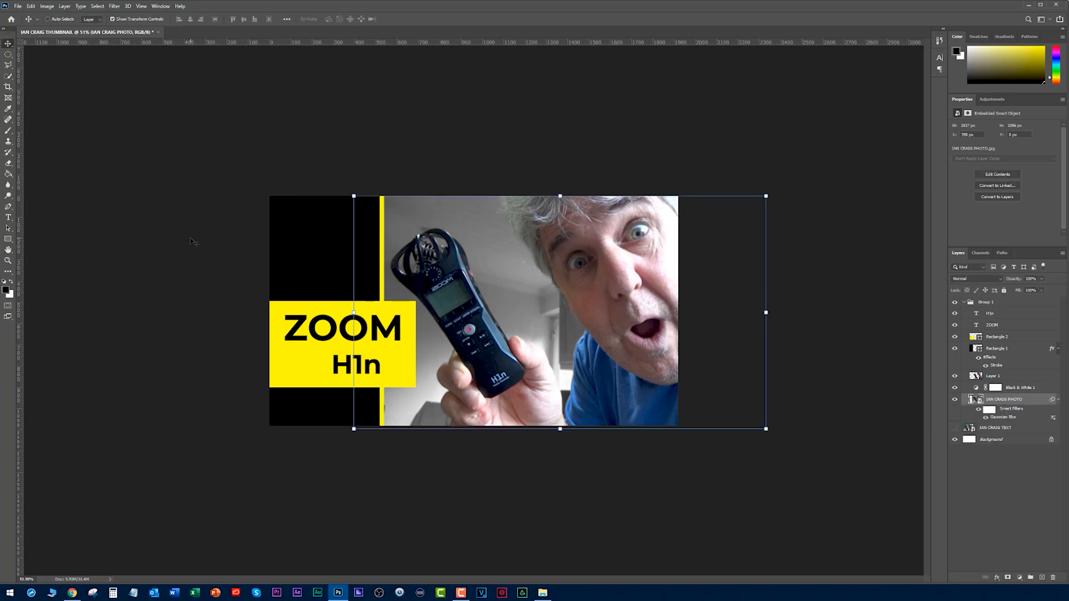
pyautogui.click(191, 239)
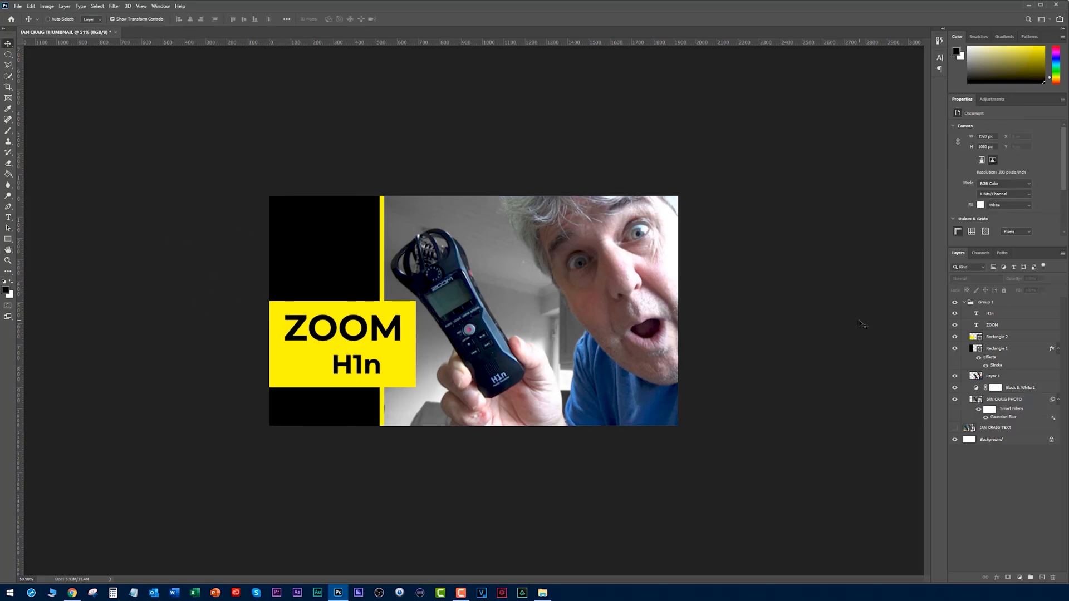
# Show the original thumbnail layer and toggle the new design's group off and on to compare the two.
pyautogui.click(955, 428)
pyautogui.click(955, 303)
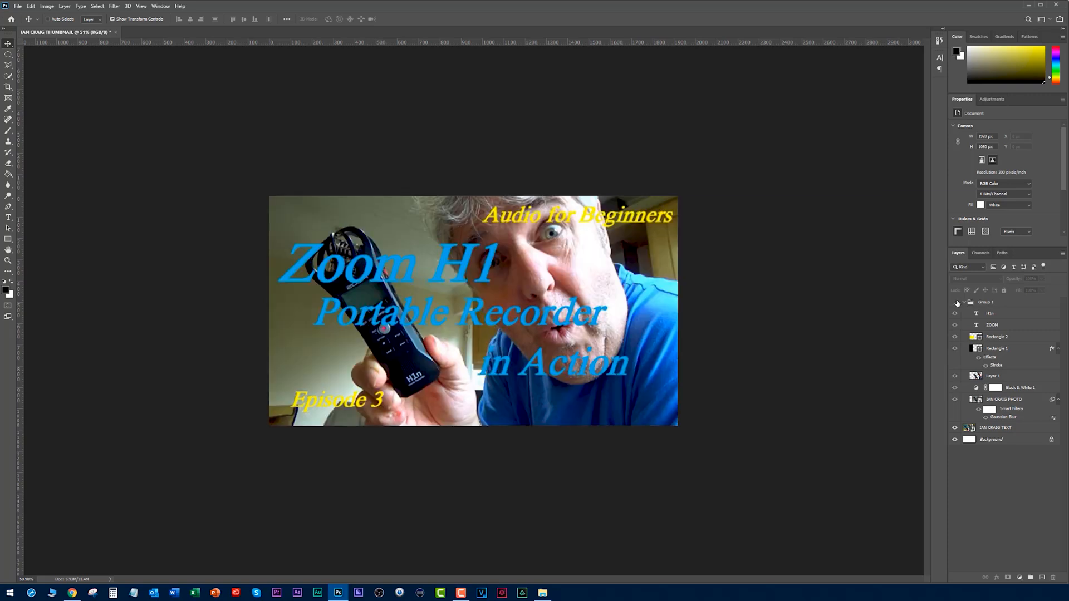
pyautogui.click(955, 303)
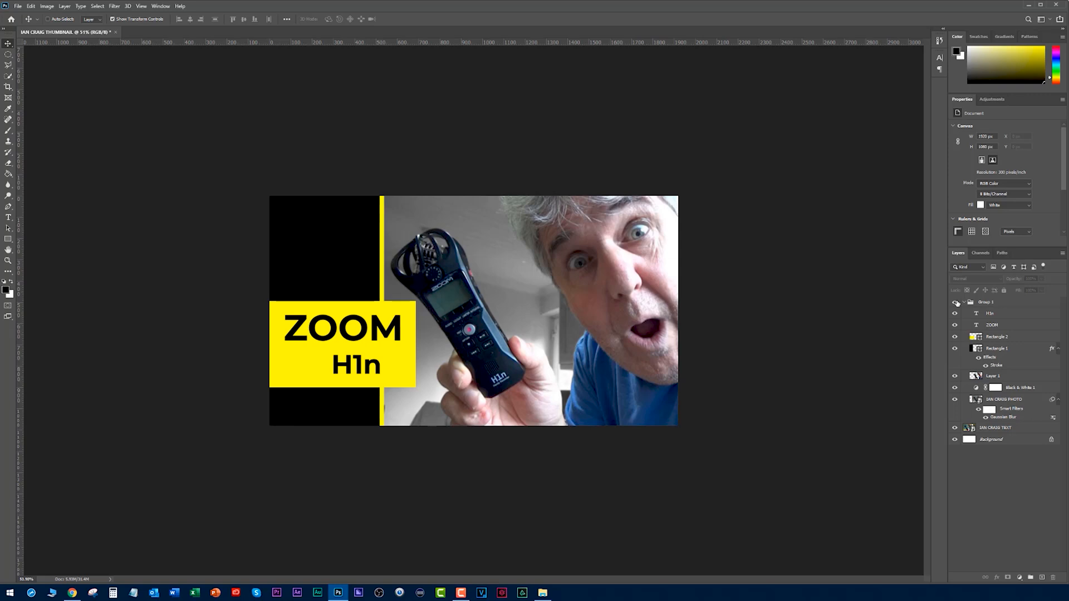
# Select the cut-out layer, hide the original thumbnail again, and toggle the blurred photo to inspect the cut-out.
pyautogui.click(976, 376)
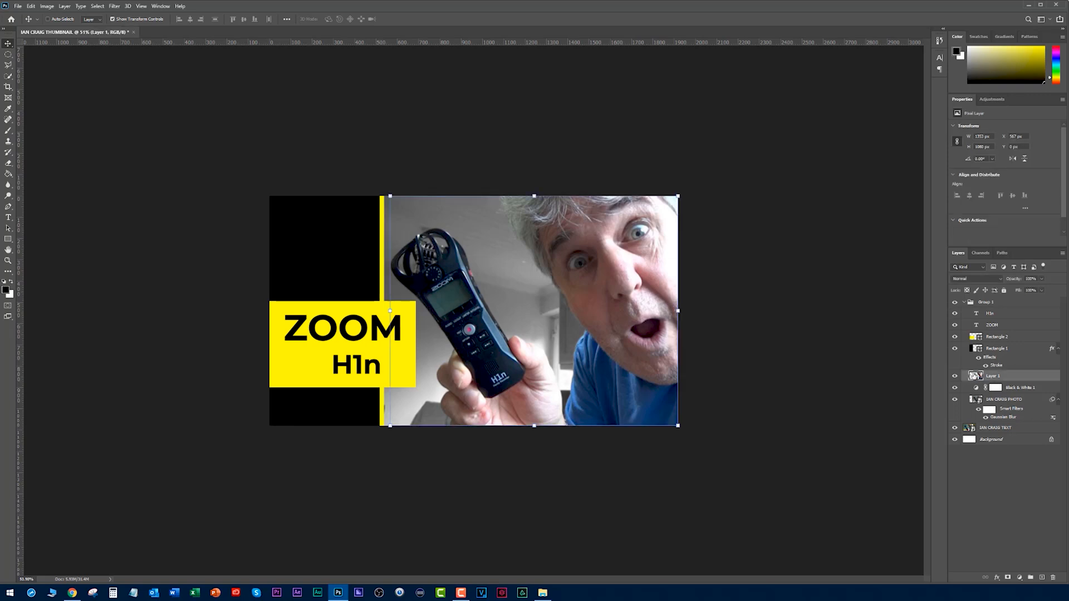
pyautogui.click(955, 428)
pyautogui.click(955, 400)
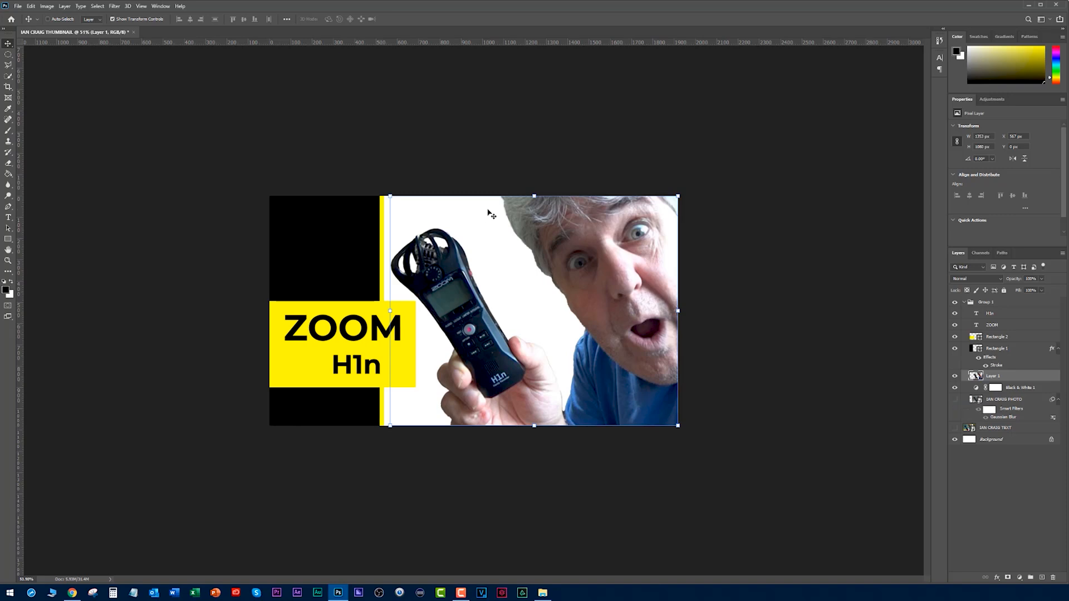
pyautogui.click(955, 400)
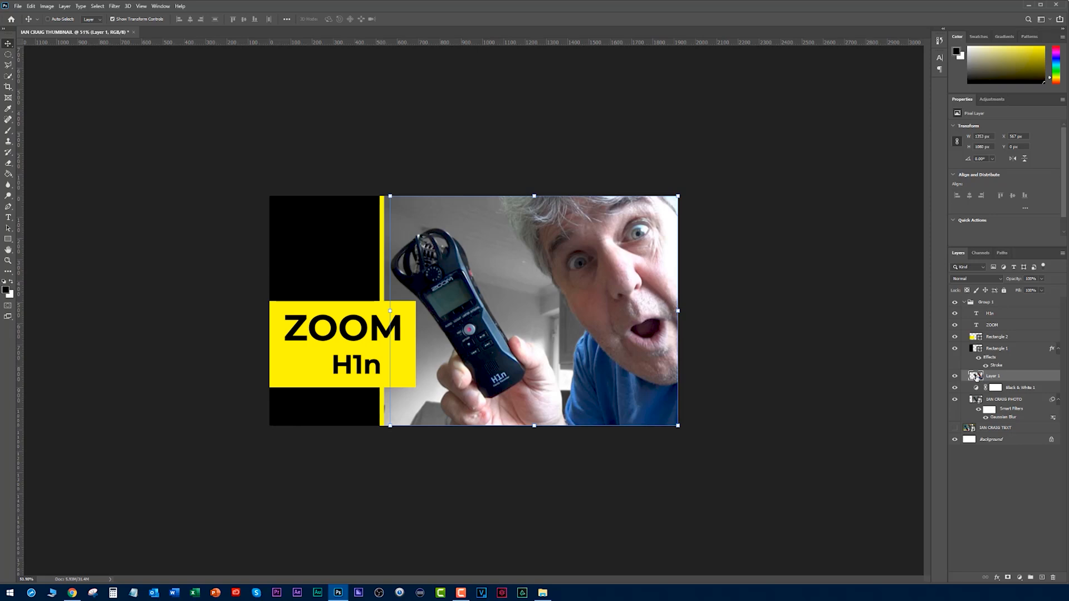
# Select the recorder's round red record button with an elliptical marquee and add a Vibrance adjustment layer at +100.
pyautogui.click(8, 54)
pyautogui.scroll(5, 457, 344)
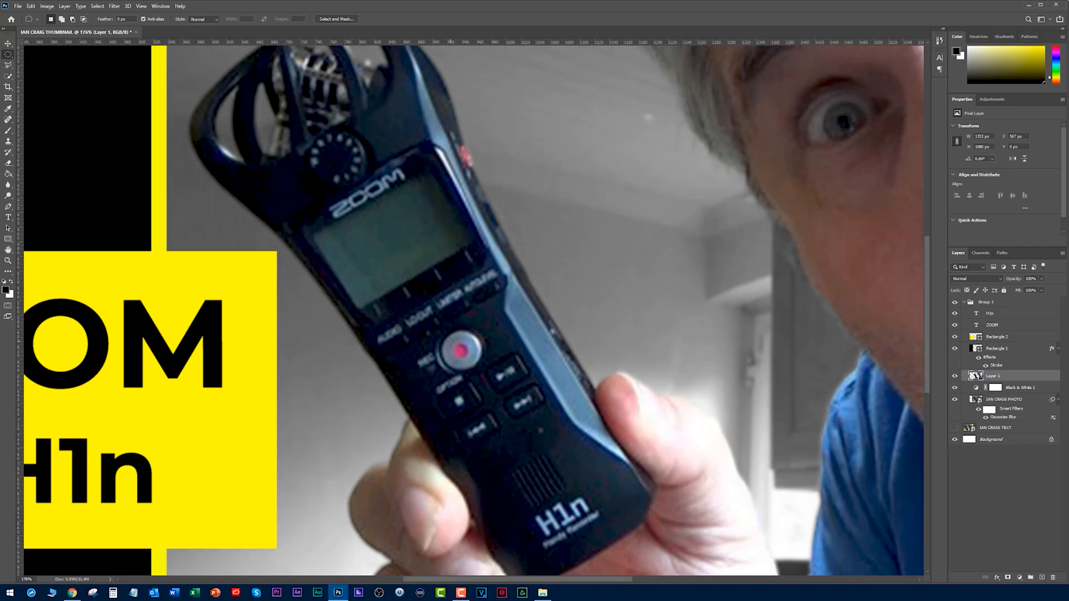
pyautogui.moveTo(452, 342); pyautogui.dragTo(468, 358)
pyautogui.click(1020, 578)
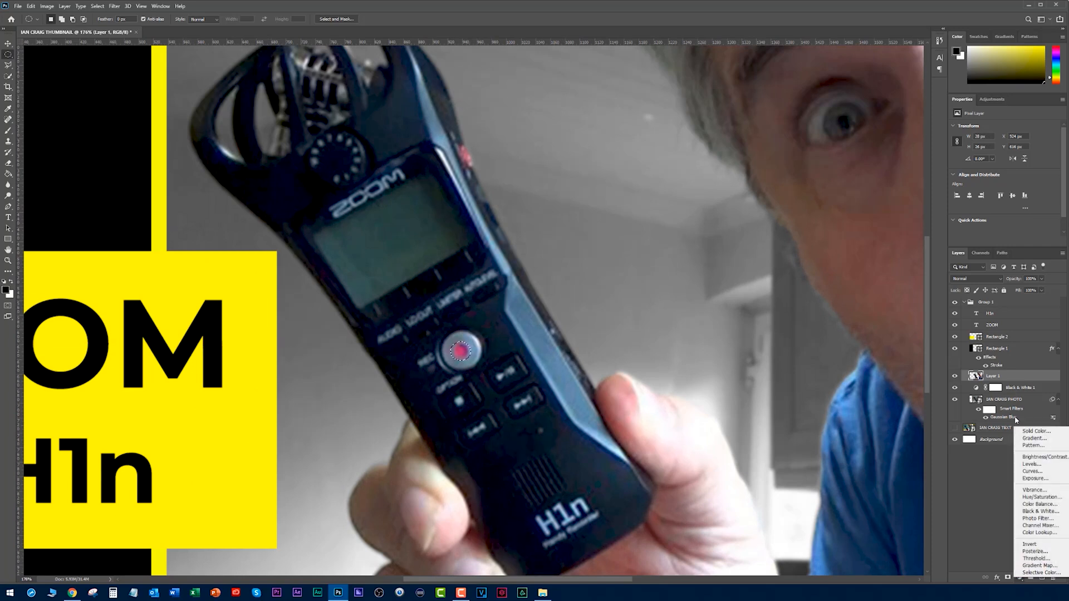
pyautogui.click(1033, 490)
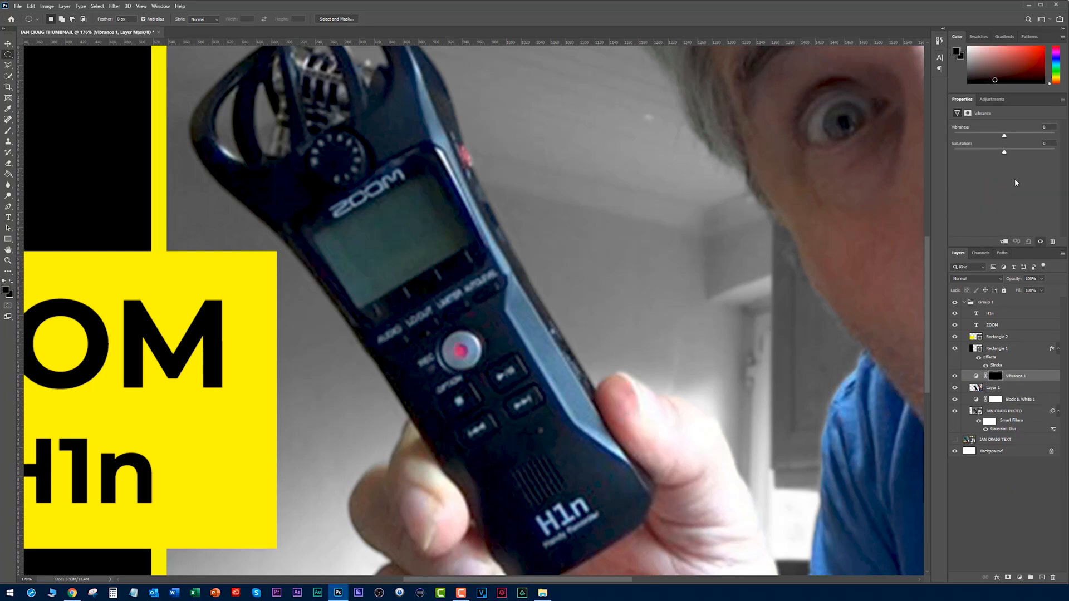
pyautogui.moveTo(1004, 136); pyautogui.dragTo(1054, 136)
pyautogui.hotkey('ctrl', '0')
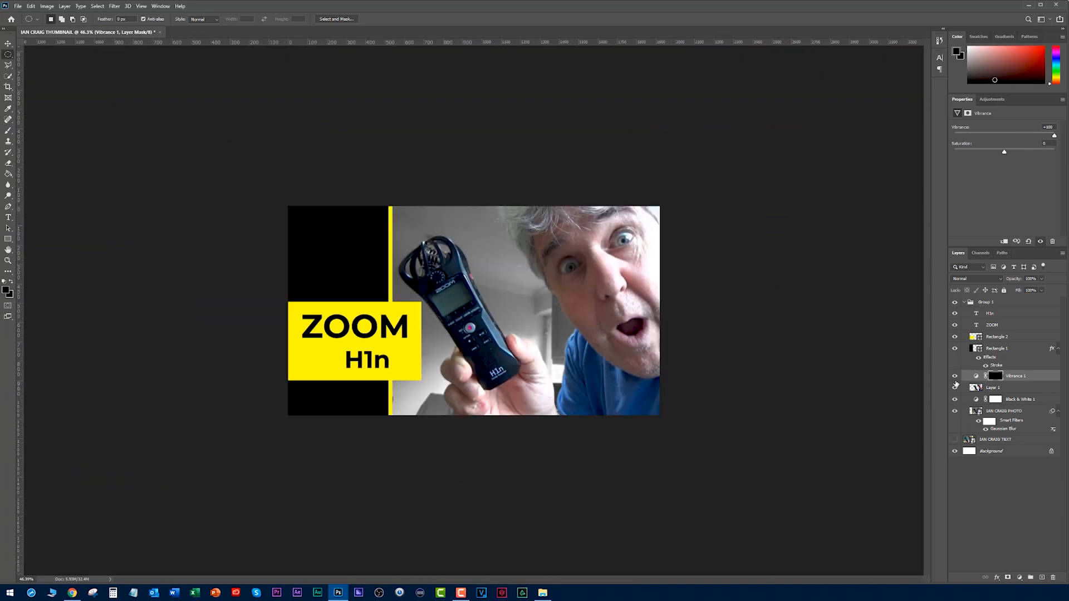
# Toggle the record button's Vibrance layer off and on to compare the colour.
pyautogui.click(955, 376)
pyautogui.click(955, 377)
pyautogui.click(955, 376)
pyautogui.click(955, 376)
# On the cut-out layer, select the red light on the recorder's side with an elliptical marquee and add a Vibrance adjustment at +62.
pyautogui.click(966, 385)
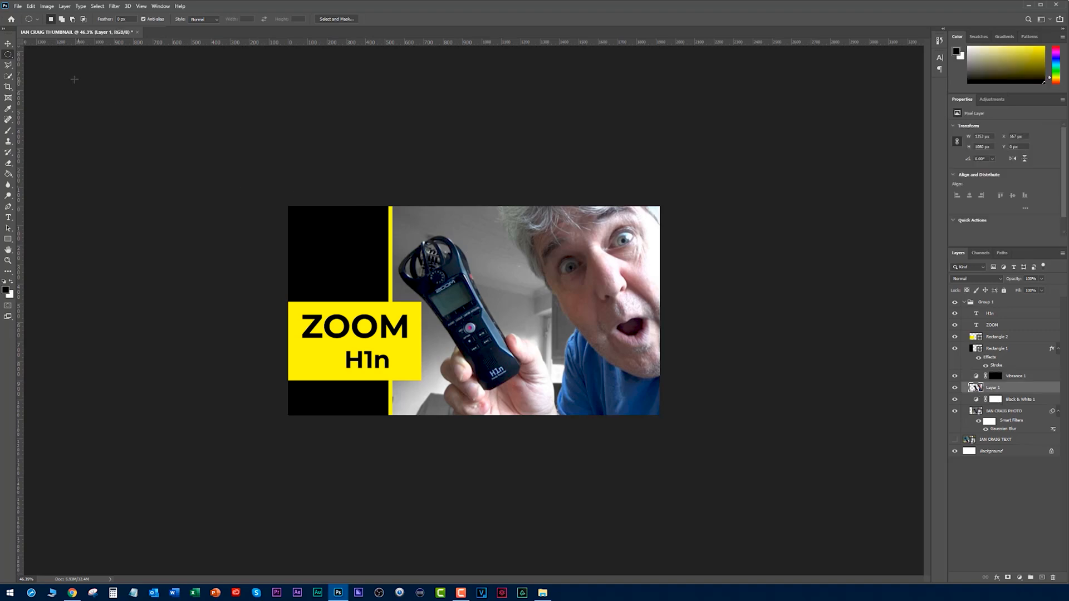
pyautogui.scroll(14, 468, 254)
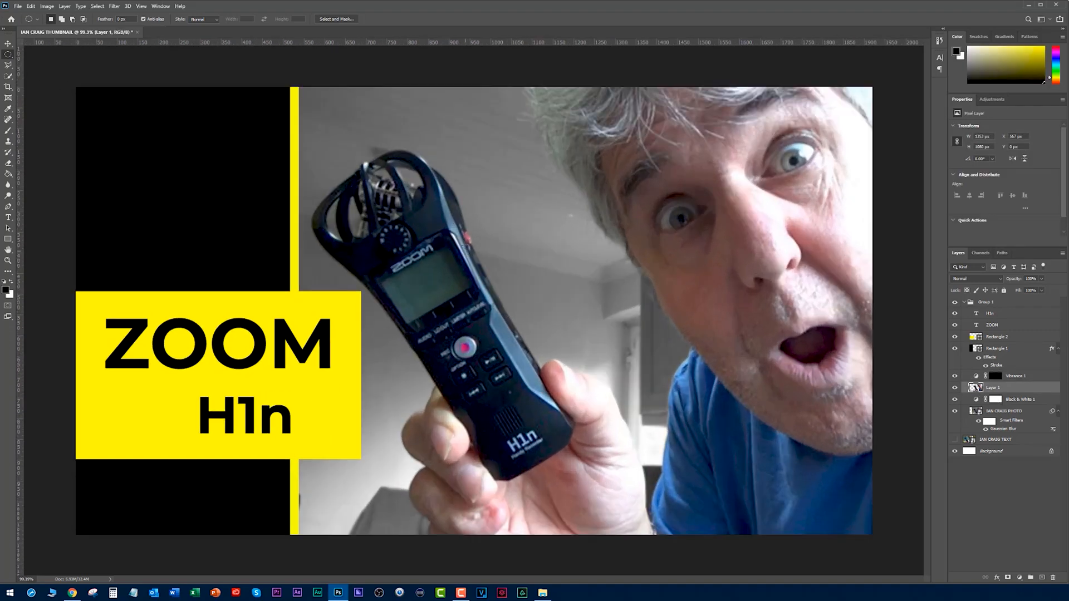
pyautogui.scroll(4, 473, 175)
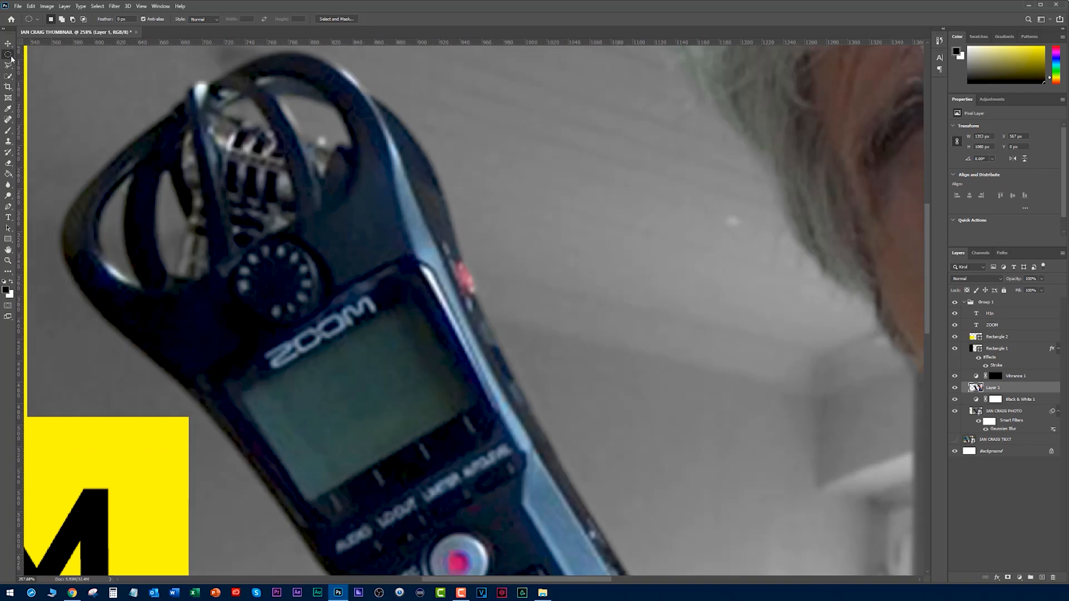
pyautogui.moveTo(455, 258); pyautogui.dragTo(480, 301)
pyautogui.click(1020, 577)
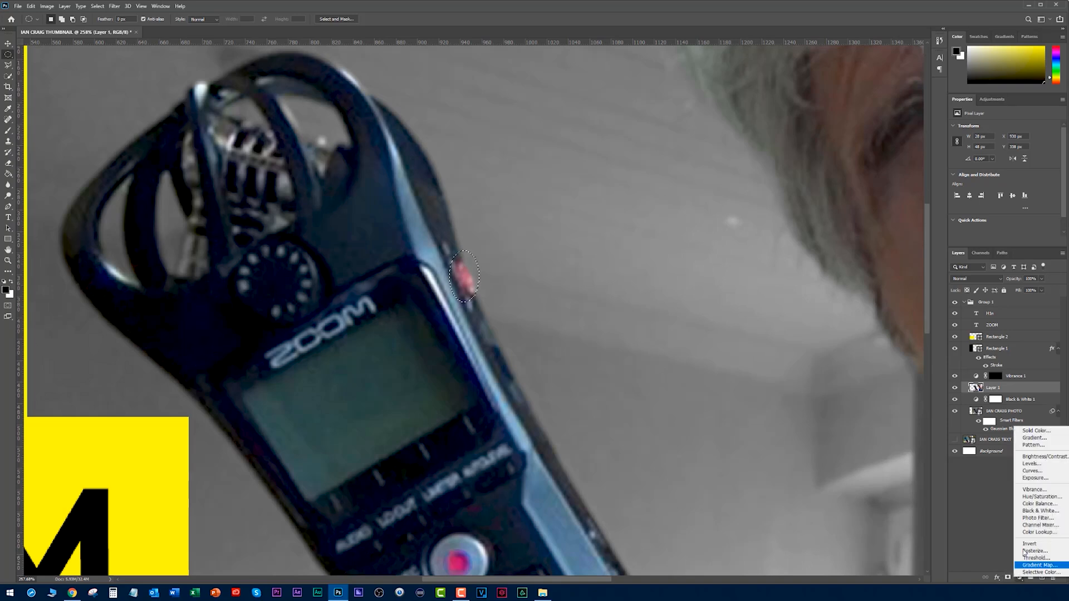
pyautogui.click(1034, 489)
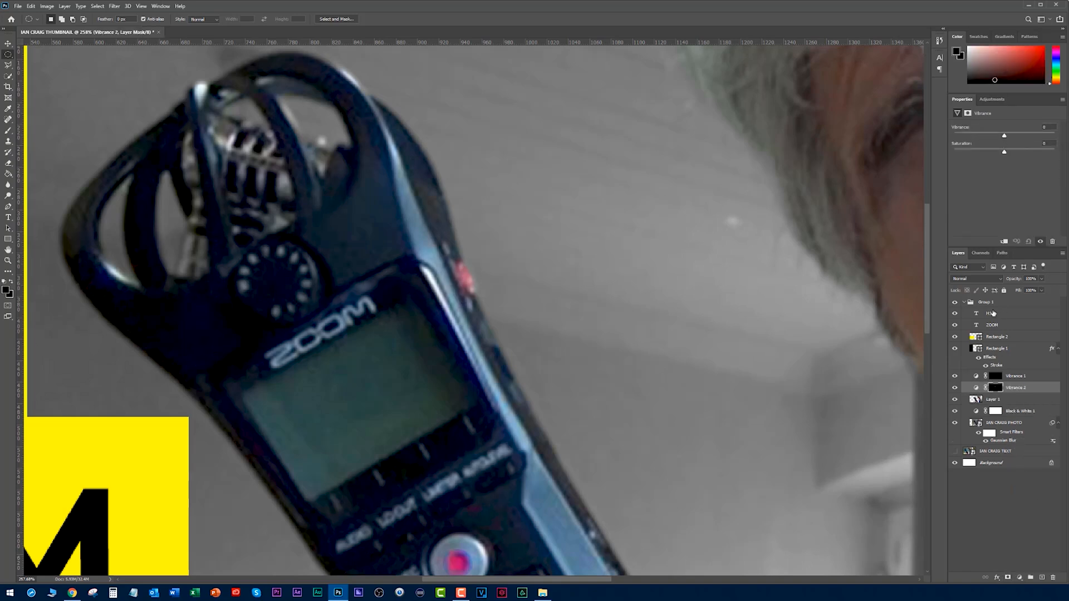
pyautogui.moveTo(1006, 135); pyautogui.dragTo(1035, 136)
pyautogui.scroll(-6, 696, 274)
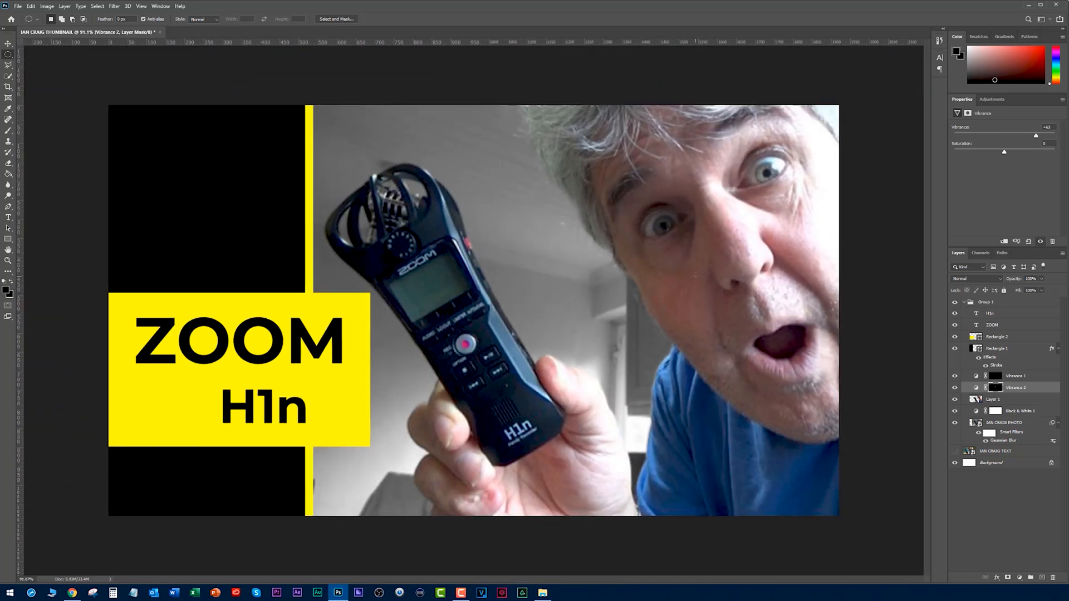
# Deselect all layers and toggle both Vibrance layers off and on to compare the red details.
pyautogui.click(1006, 512)
pyautogui.scroll(-3, 633, 301)
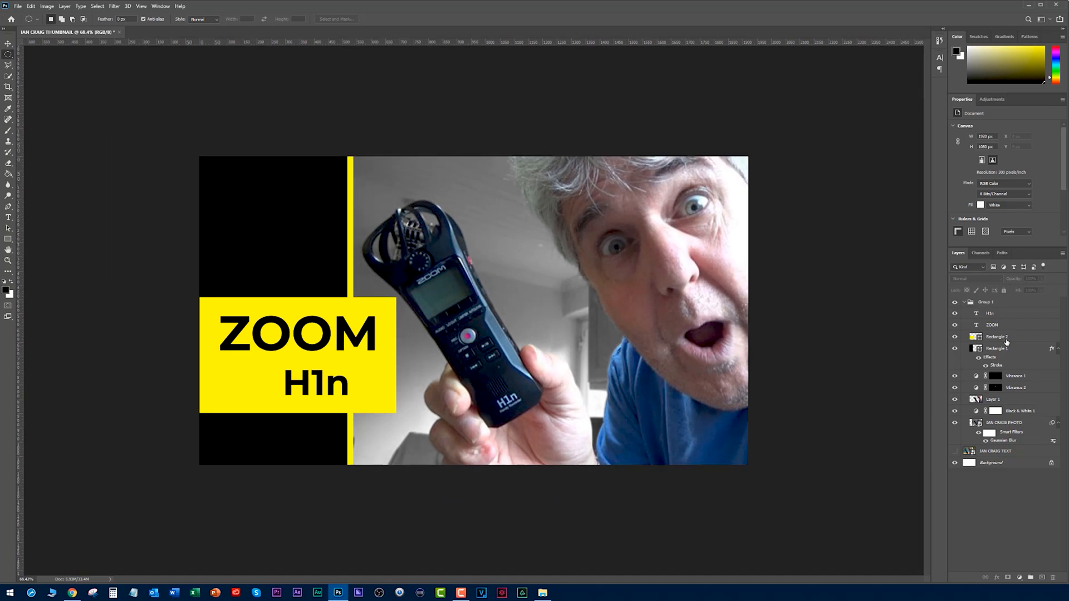
pyautogui.click(954, 378)
pyautogui.moveTo(955, 373); pyautogui.dragTo(957, 394)
pyautogui.scroll(-3, 832, 295)
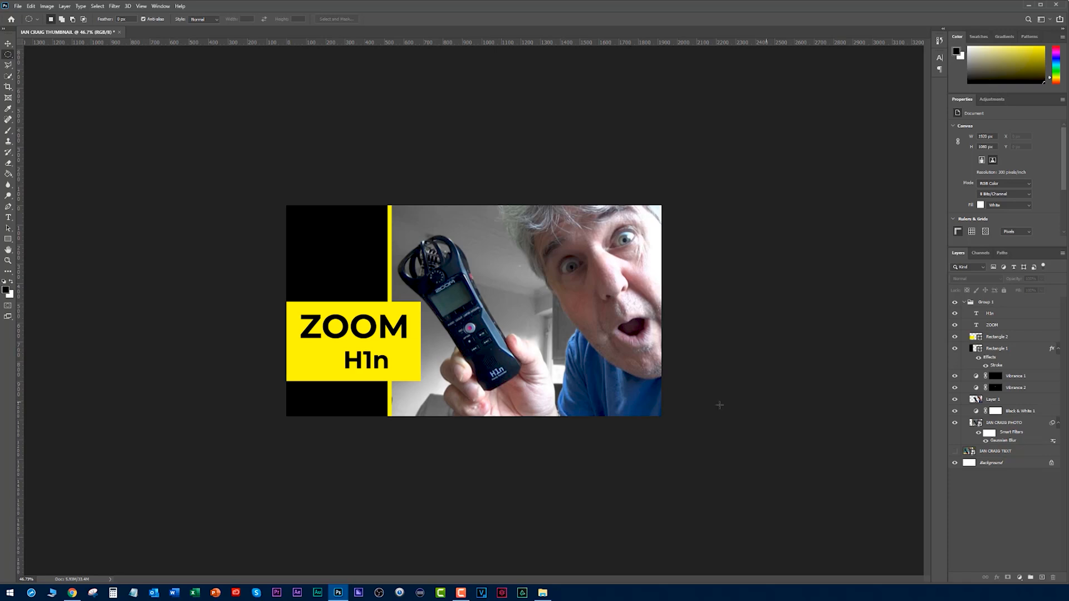
# Widen the yellow rectangle toward the recorder so its edge reaches behind the device area, and move the rectangle slightly up.
pyautogui.click(990, 315)
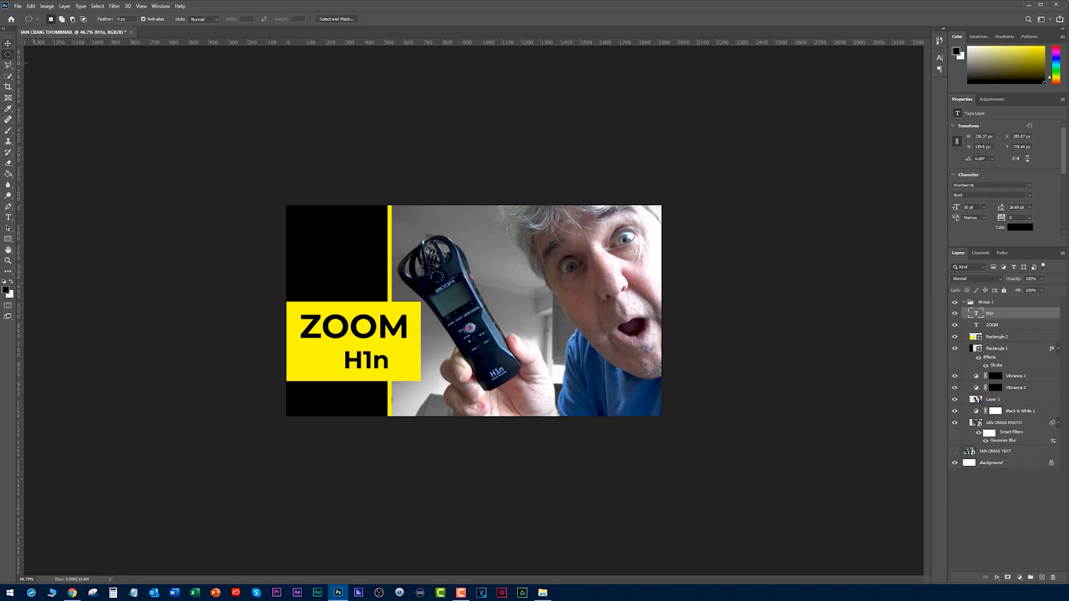
pyautogui.click(7, 43)
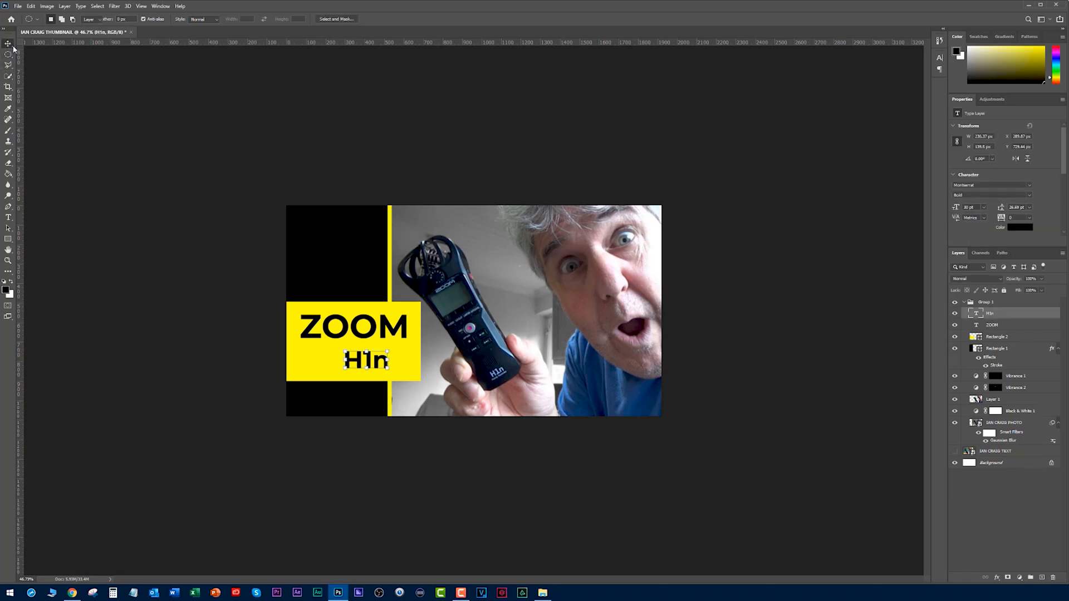
pyautogui.keyDown('ctrl'); pyautogui.click(322, 369); pyautogui.keyUp('ctrl')
pyautogui.moveTo(421, 341); pyautogui.dragTo(441, 345)
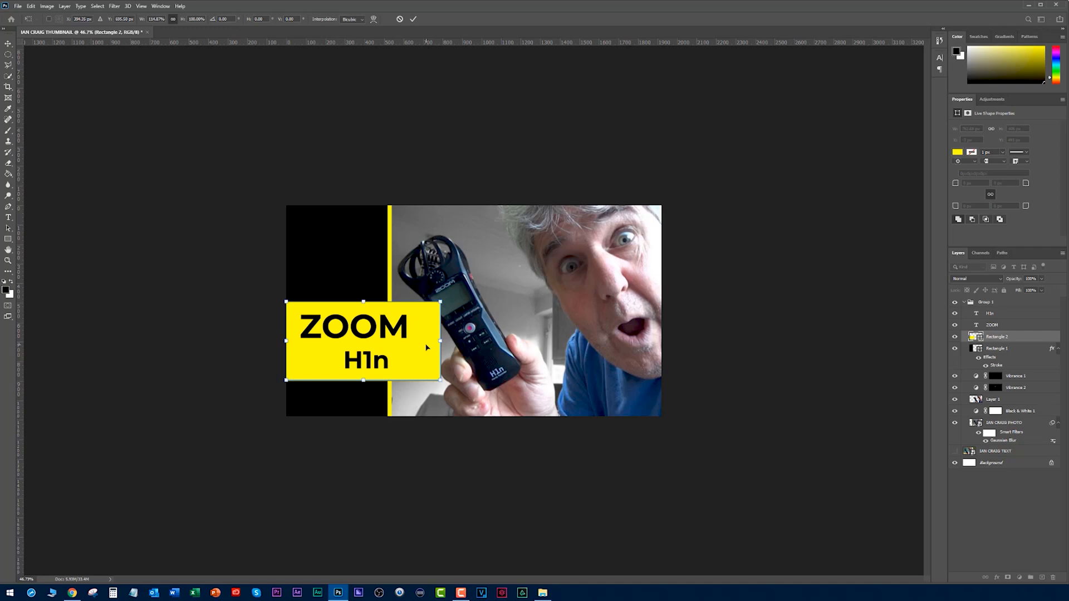
pyautogui.hotkey('shift', 'Up')
pyautogui.hotkey('shift', 'Up')
pyautogui.hotkey('shift', 'Up')
pyautogui.hotkey('shift', 'Up')
pyautogui.hotkey('shift', 'Up')
pyautogui.press('Return')
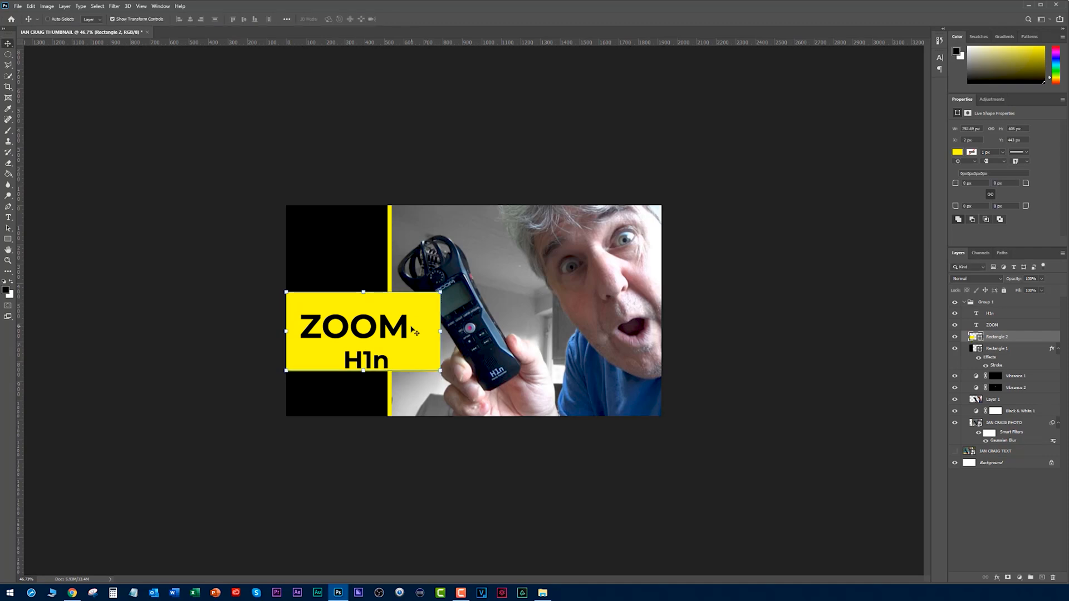
pyautogui.moveTo(442, 331); pyautogui.dragTo(444, 331)
# Move the ZOOM text up in the yellow panel and place H1n just beneath it, aligned to the end of ZOOM.
pyautogui.moveTo(359, 330)
pyautogui.mouseDown()
pyautogui.moveTo(373, 315)
pyautogui.moveTo(362, 320)
pyautogui.mouseUp()
pyautogui.moveTo(367, 359); pyautogui.dragTo(381, 343)
pyautogui.keyDown('ctrl'); pyautogui.click(227, 320); pyautogui.keyUp('ctrl')
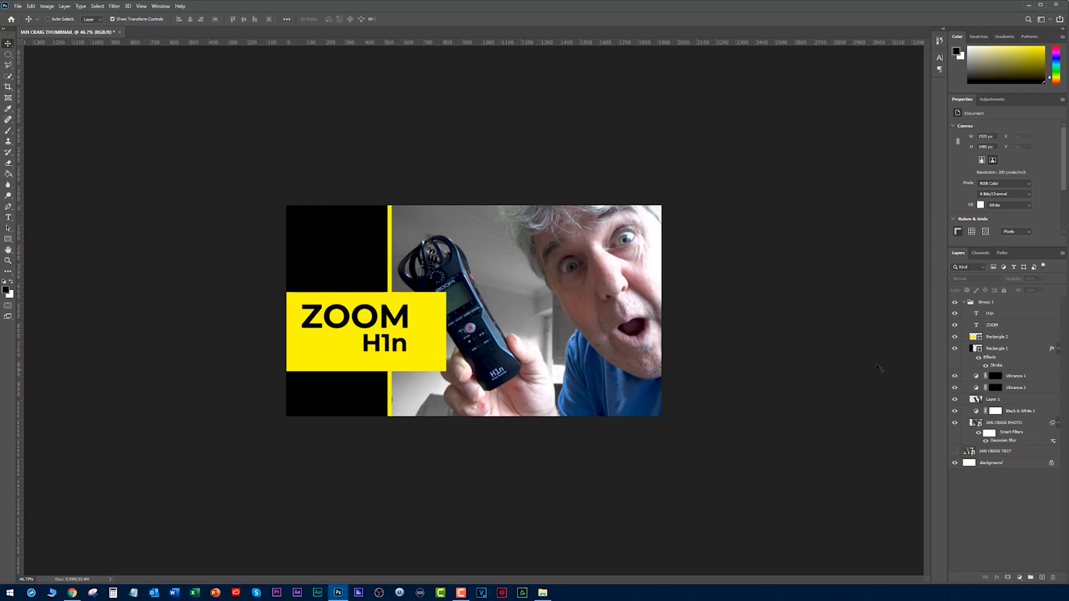
# Move the coloured cut-out layer above the yellow rectangle so the recorder overlaps the panel, and toggle its visibility to compare.
pyautogui.click(978, 401)
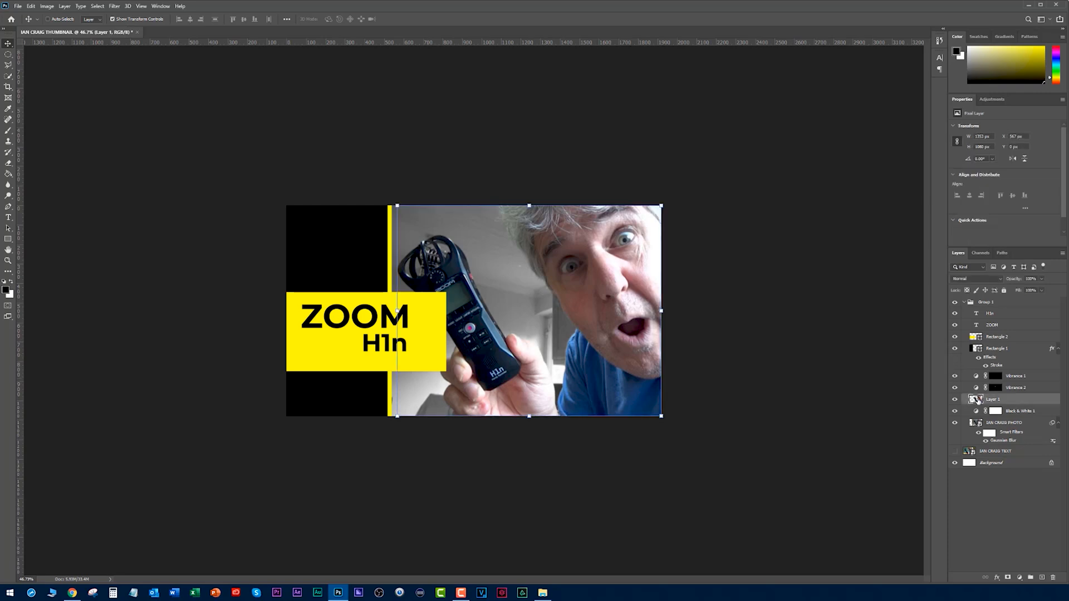
pyautogui.keyDown('ctrl'); pyautogui.click(979, 399); pyautogui.keyUp('ctrl')
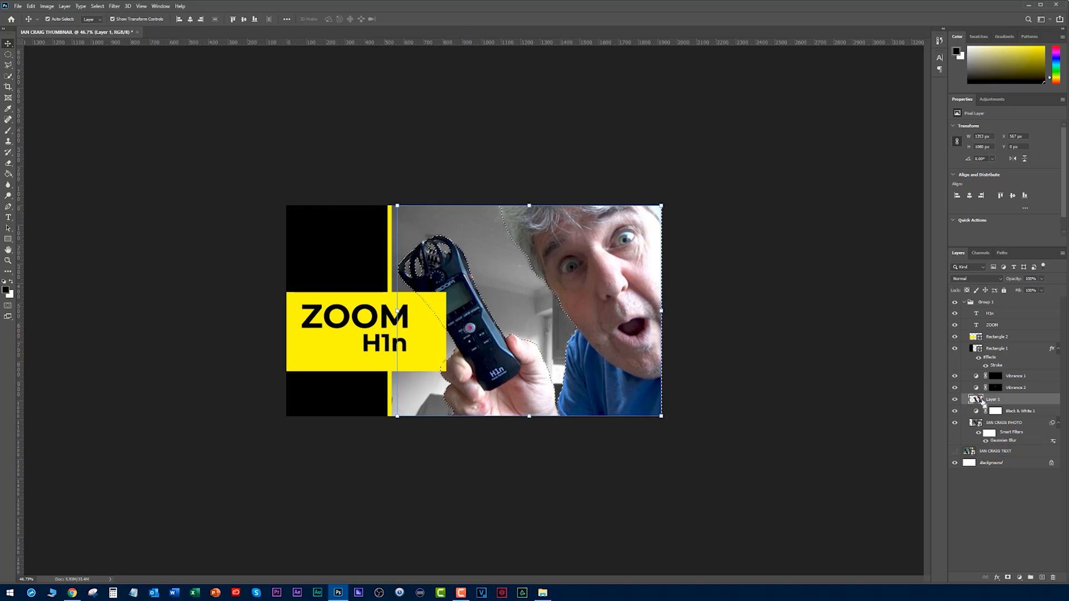
pyautogui.hotkey('ctrl', 'd')
pyautogui.moveTo(976, 399); pyautogui.dragTo(1003, 333)
pyautogui.click(821, 359)
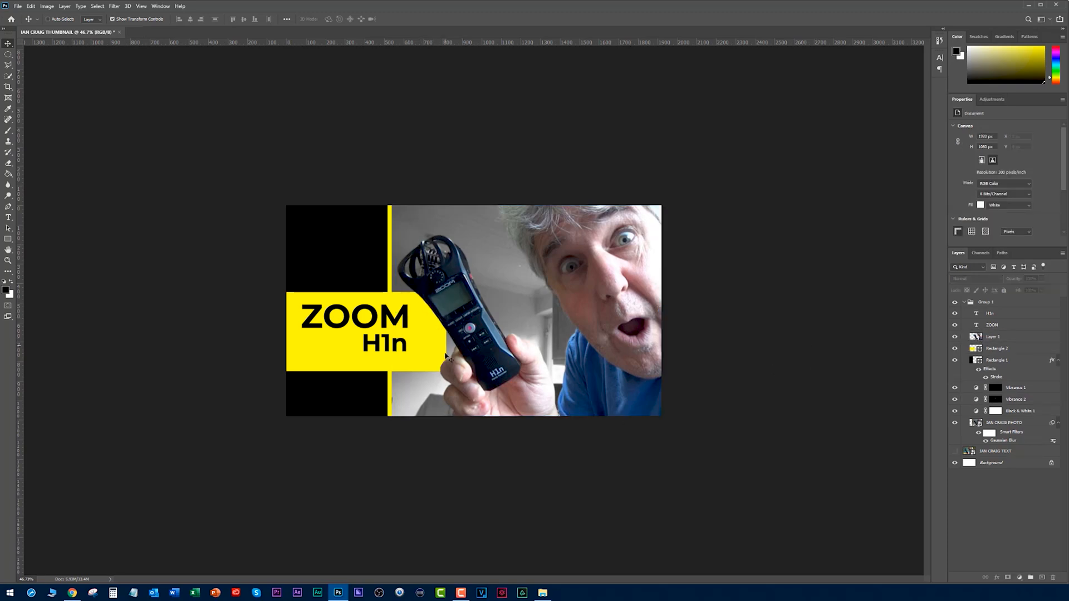
pyautogui.click(955, 336)
pyautogui.click(955, 338)
# Shift the H1n text down beneath the middle of ZOOM, and enlarge ZOOM to about 116% across the yellow panel.
pyautogui.keyDown('ctrl'); pyautogui.click(376, 320); pyautogui.keyUp('ctrl')
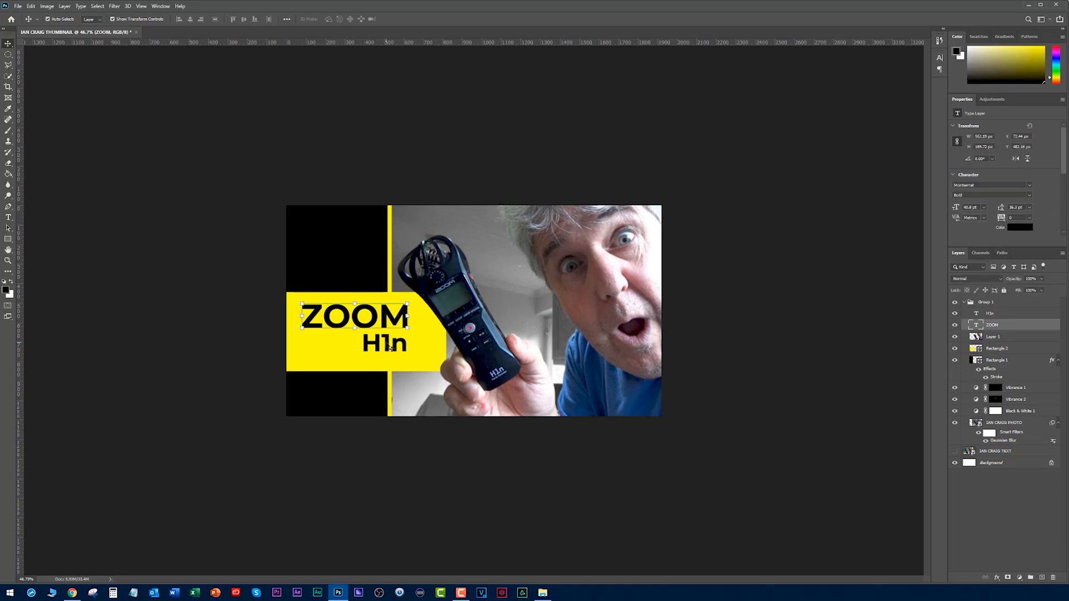
pyautogui.click(387, 344)
pyautogui.moveTo(386, 344); pyautogui.dragTo(340, 361)
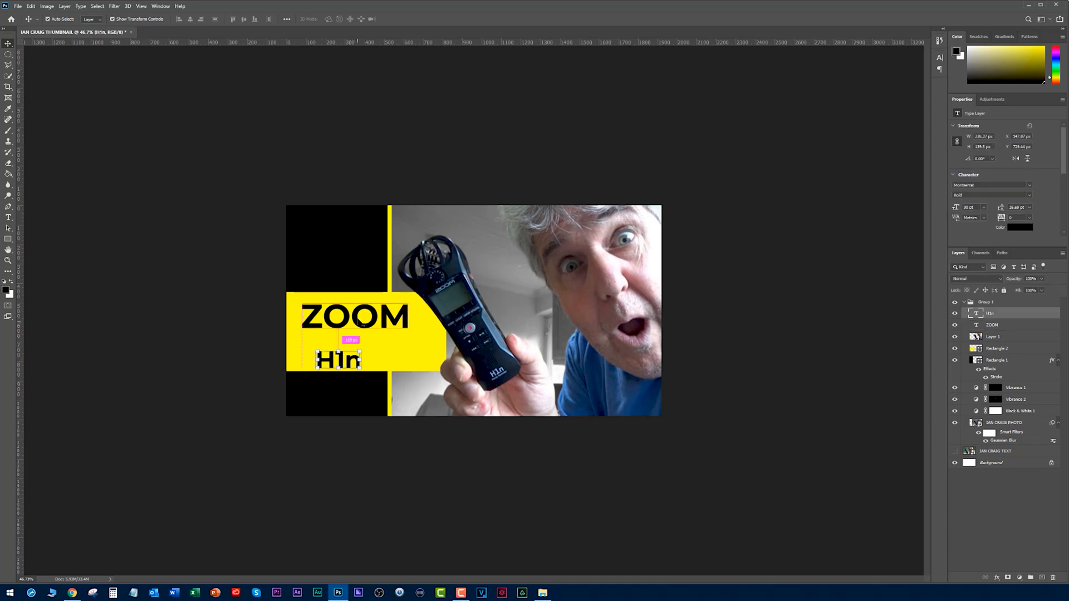
pyautogui.click(363, 324)
pyautogui.hotkey('ctrl', 't')
pyautogui.moveTo(409, 336)
pyautogui.mouseDown()
pyautogui.moveTo(429, 344)
pyautogui.moveTo(402, 328)
pyautogui.mouseUp()
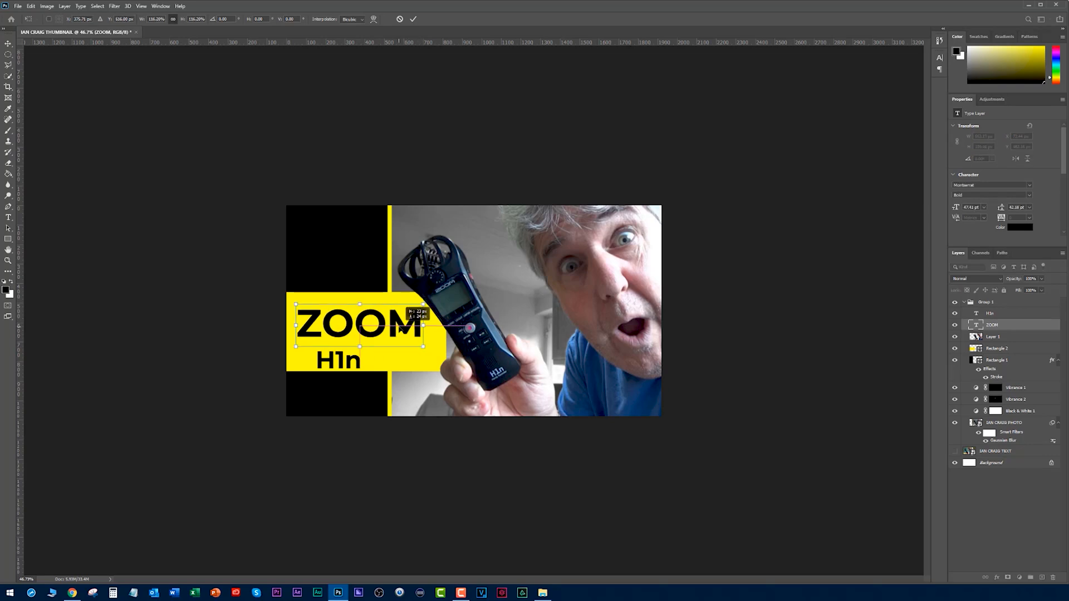
pyautogui.press('Return')
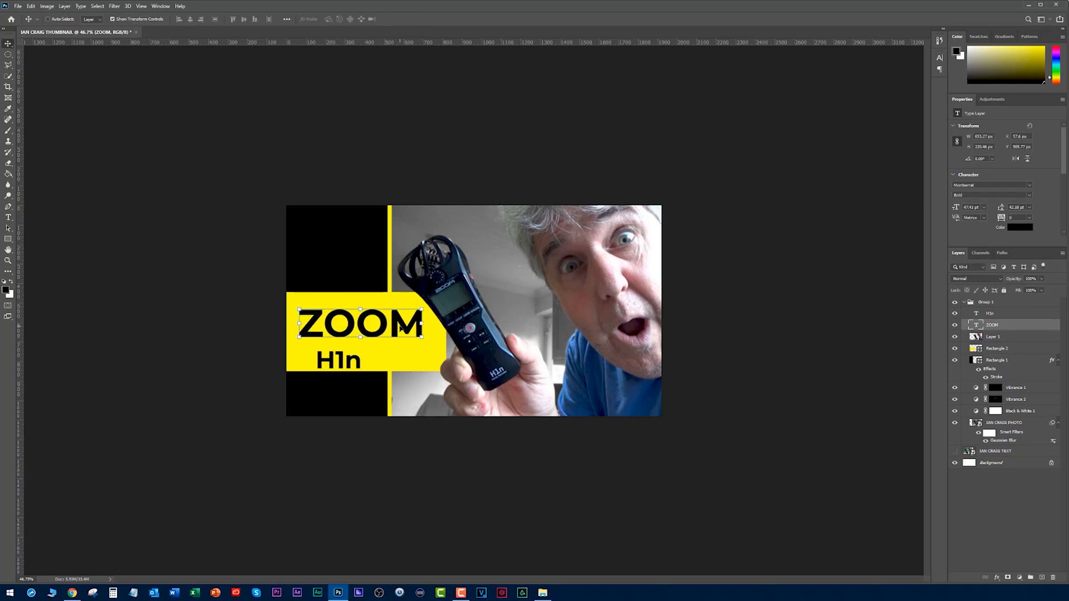
# Enlarge the H1n text to about 35 pt and centre it beneath ZOOM in the yellow panel.
pyautogui.keyDown('ctrl'); pyautogui.click(341, 363); pyautogui.keyUp('ctrl')
pyautogui.moveTo(339, 364)
pyautogui.mouseDown()
pyautogui.moveTo(429, 359)
pyautogui.moveTo(331, 356)
pyautogui.moveTo(357, 357)
pyautogui.mouseUp()
pyautogui.hotkey('ctrl', 't')
pyautogui.press('Return')
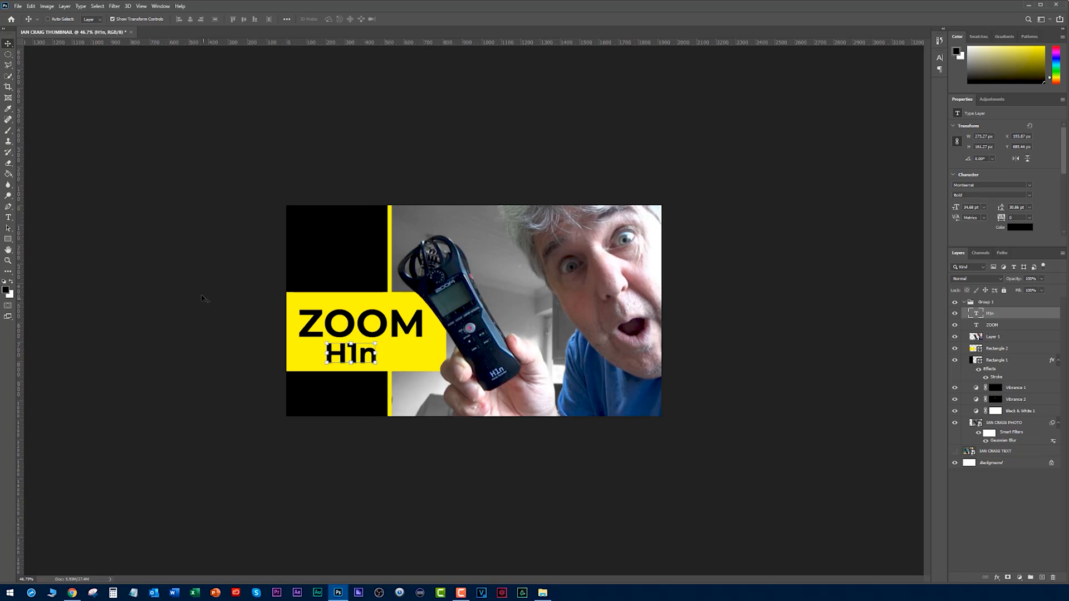
pyautogui.click(211, 287)
# Show the original thumbnail layer and toggle the new design's group to compare both versions at small size.
pyautogui.scroll(-4, 234, 274)
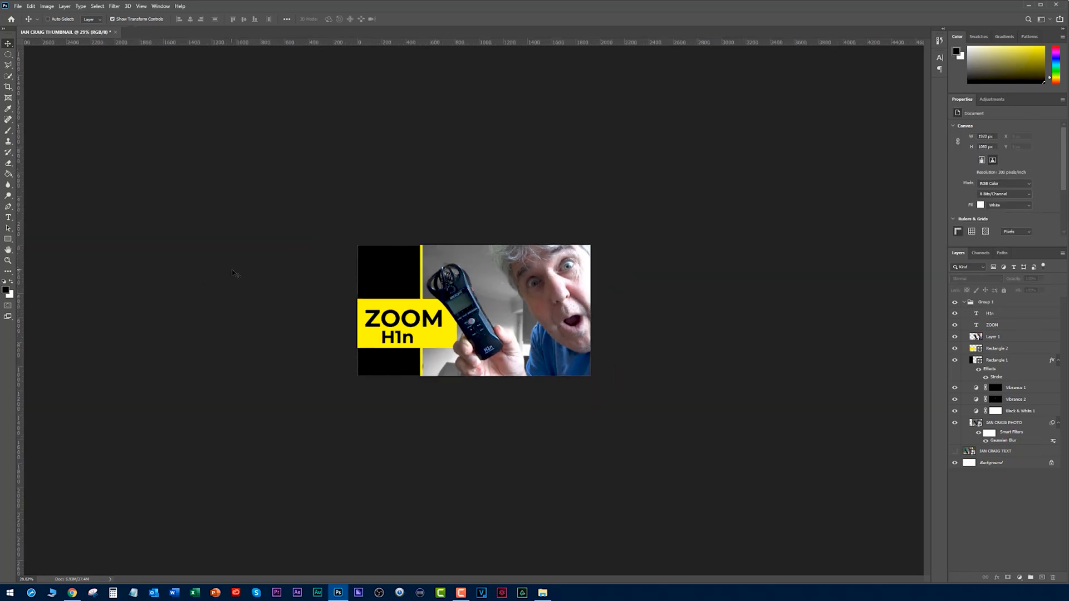
pyautogui.click(955, 304)
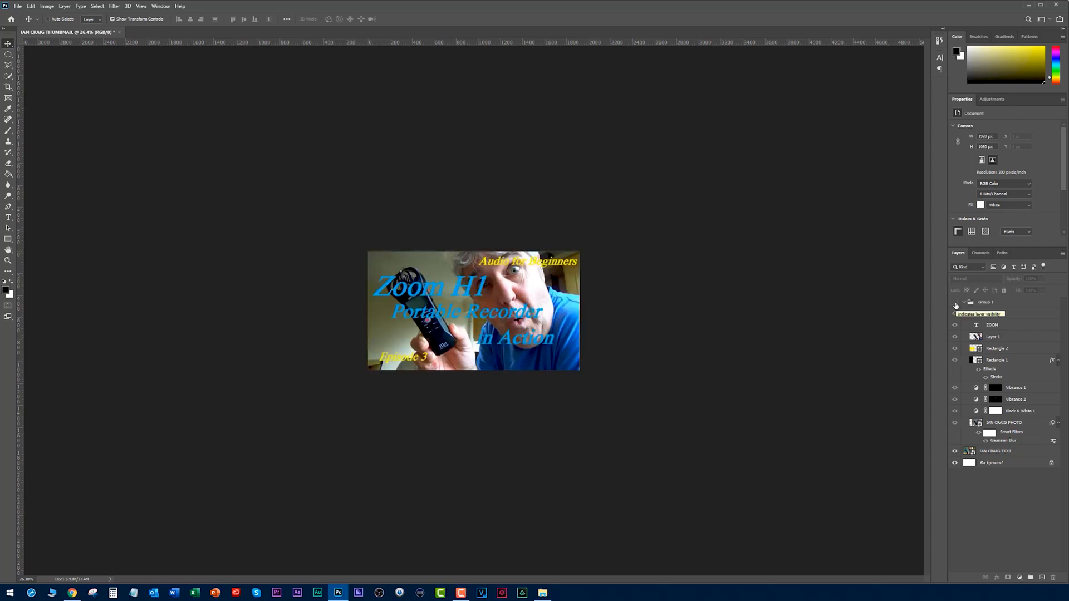
pyautogui.click(955, 304)
pyautogui.scroll(-5, 690, 299)
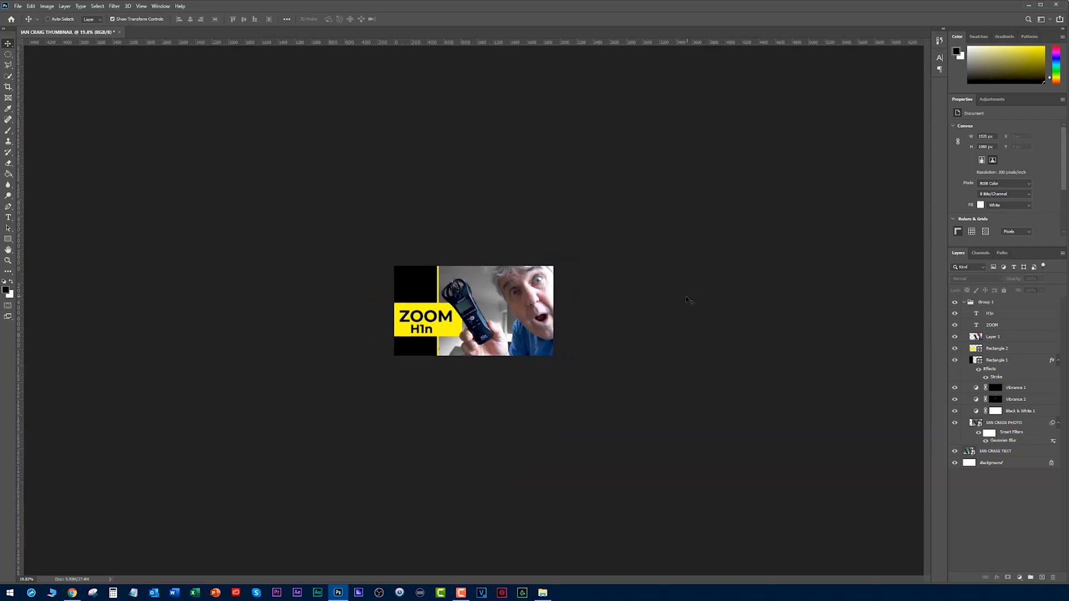
pyautogui.scroll(2, 684, 297)
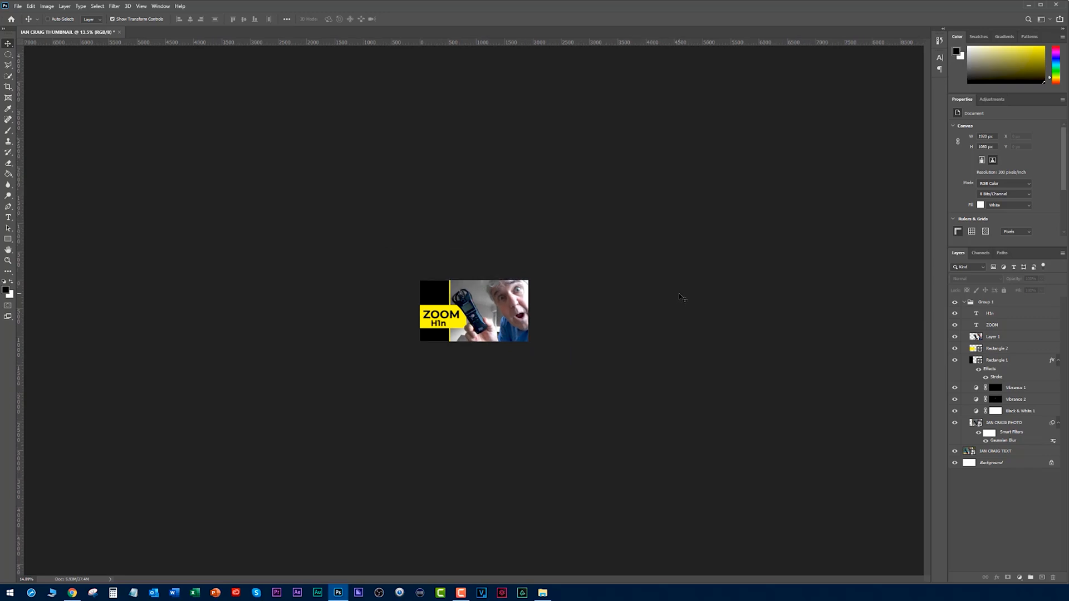
# Nudge the ZOOM and H1n text together slightly up, and toggle the design group to compare with the original again.
pyautogui.keyDown('ctrl'); pyautogui.click(445, 320); pyautogui.keyUp('ctrl')
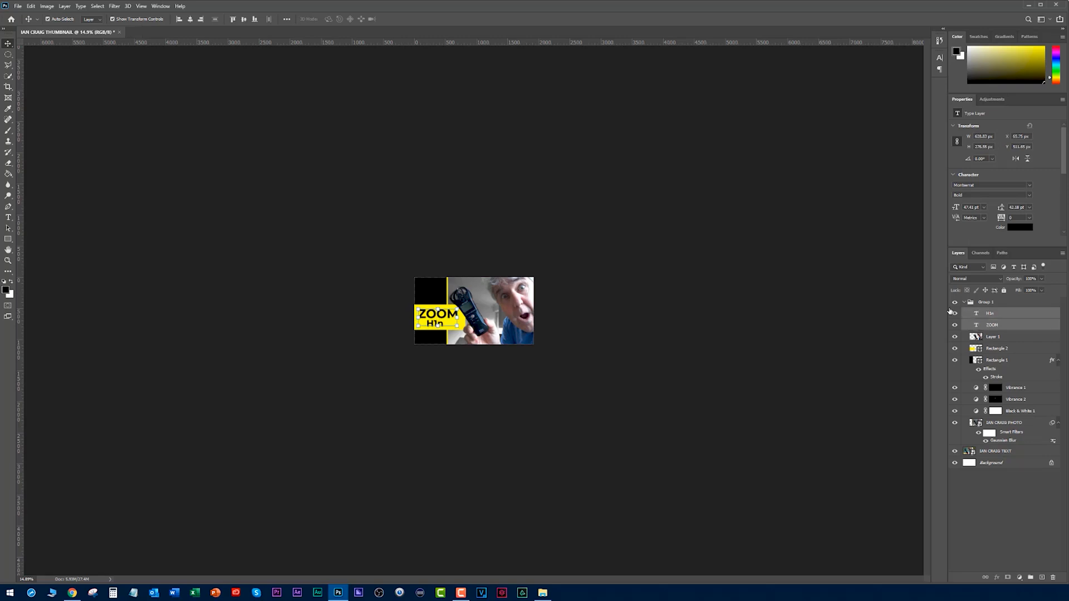
pyautogui.click(954, 303)
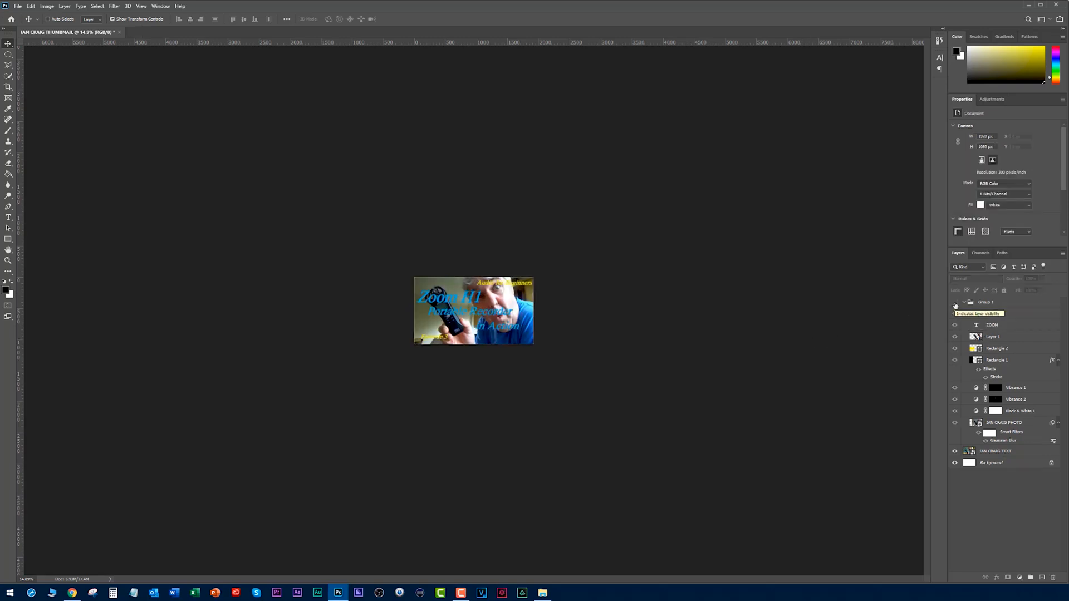
pyautogui.click(955, 303)
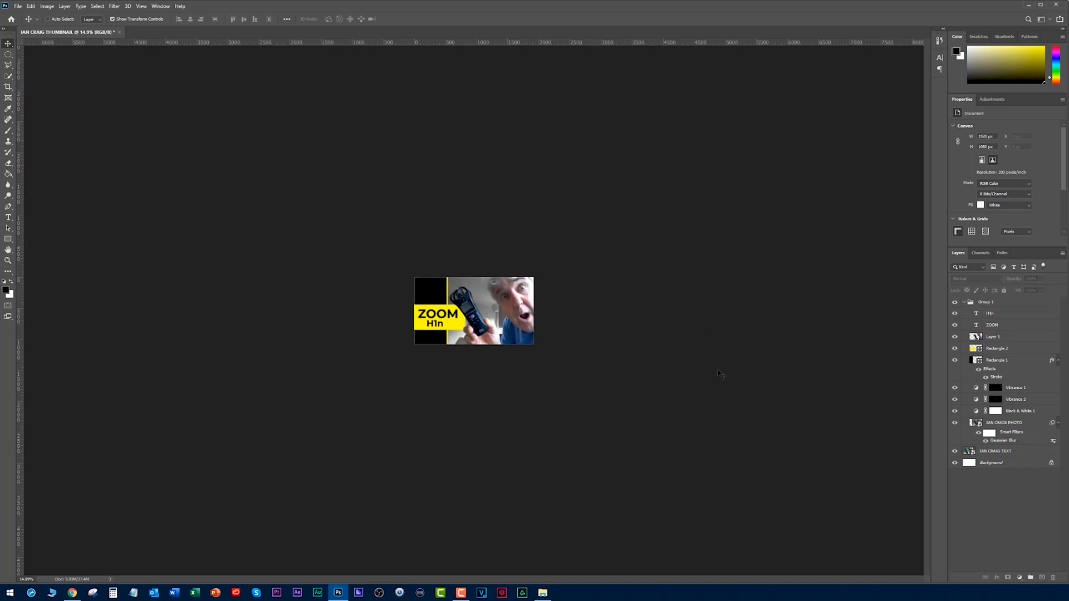
# Switch to the browser to view the YouTube channel's existing thumbnails, and return to Photoshop.
pyautogui.hotkey('alt', 'Tab')
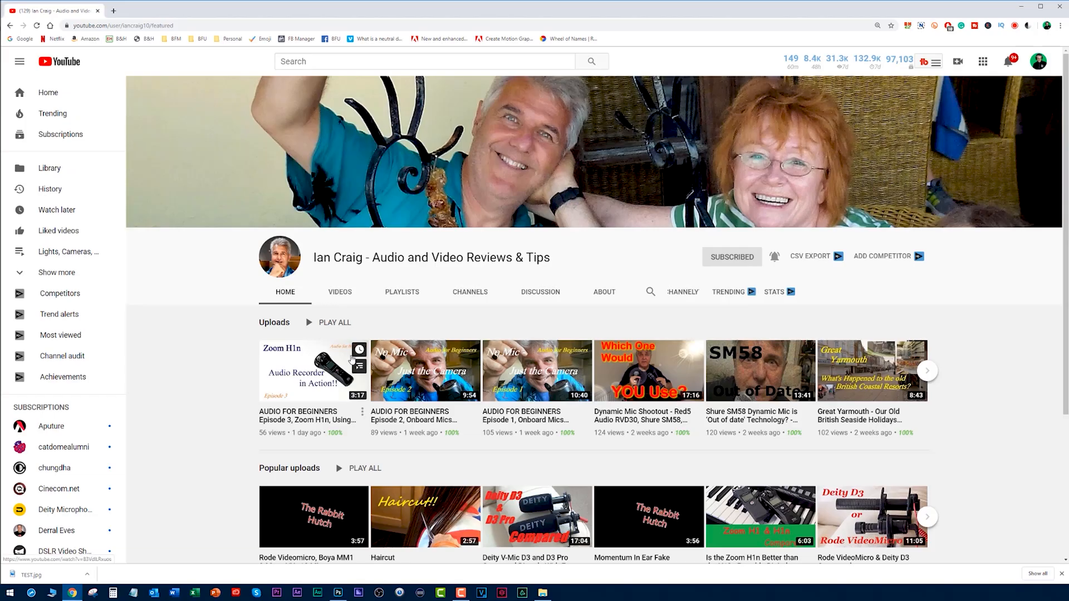
pyautogui.hotkey('alt', 'Tab')
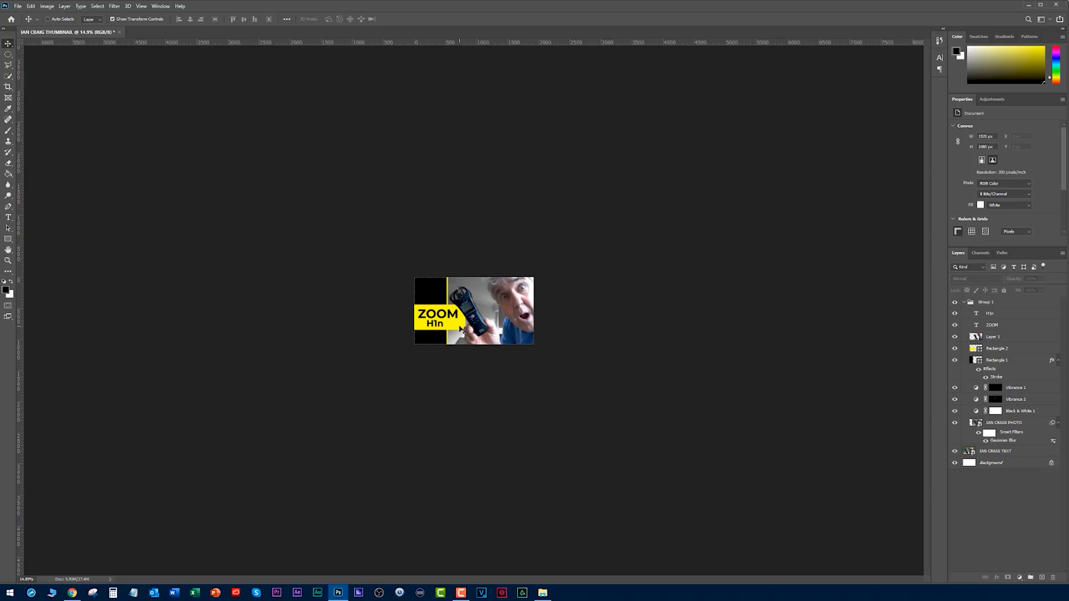
# Check the channel's existing thumbnails in the browser, return to Photoshop, and toggle the design group to compare with the original.
pyautogui.hotkey('alt', 'Tab')
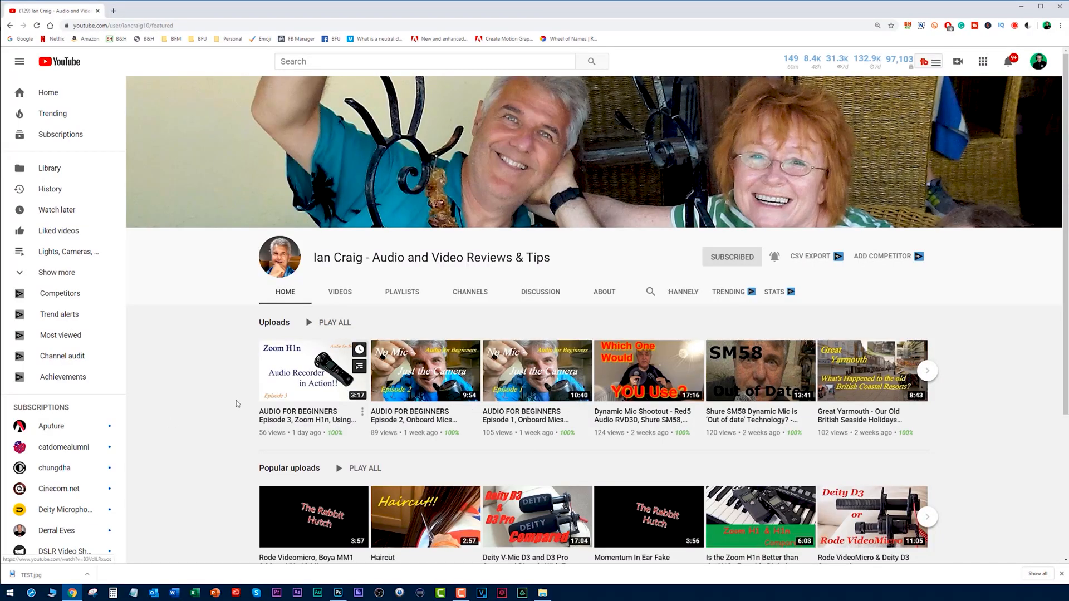
pyautogui.hotkey('alt', 'Tab')
pyautogui.scroll(8, 624, 312)
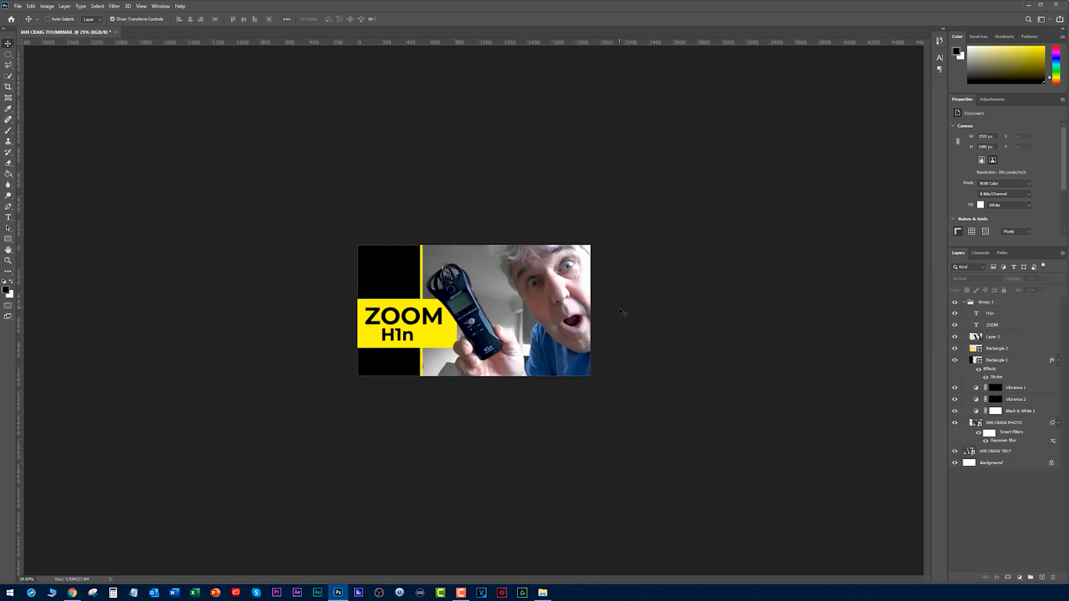
pyautogui.click(955, 303)
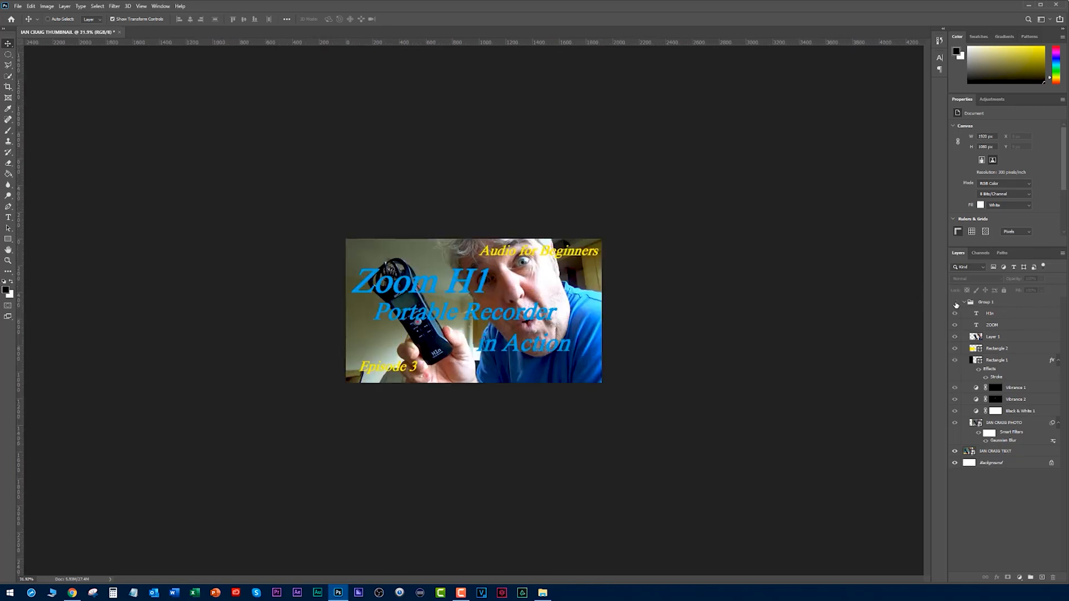
pyautogui.click(955, 302)
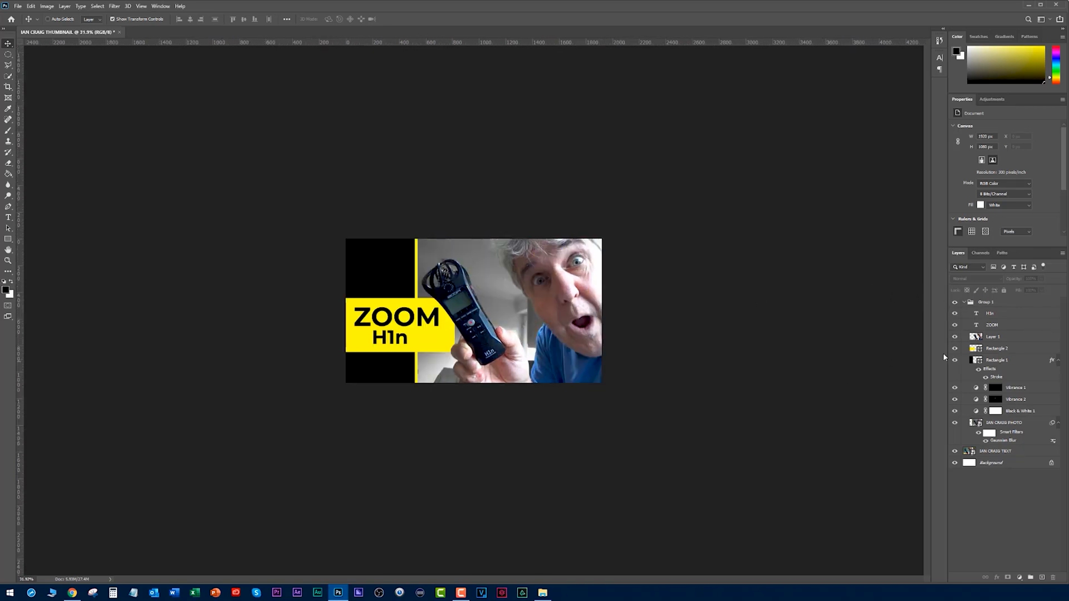
# Sharpen the cut-out on Layer 1 with an Unsharp Mask of 120% amount, 1.2 pixels radius and threshold 0.
pyautogui.click(957, 338)
pyautogui.click(955, 337)
pyautogui.keyDown('ctrl'); pyautogui.click(976, 336); pyautogui.keyUp('ctrl')
pyautogui.hotkey('ctrl', 'd')
pyautogui.click(976, 340)
pyautogui.click(110, 6)
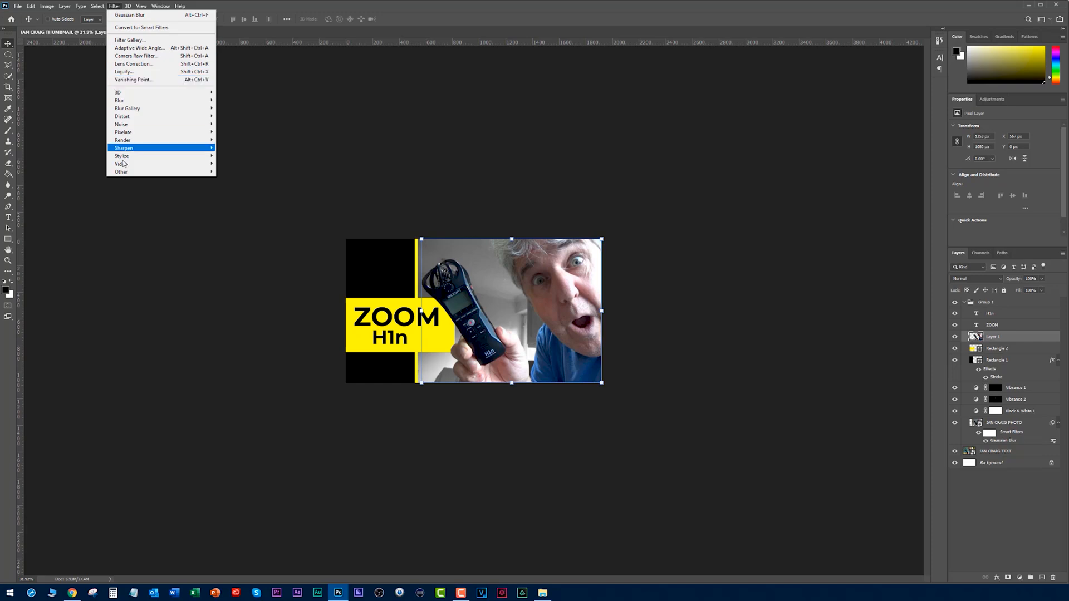
pyautogui.moveTo(189, 148)
pyautogui.click(239, 187)
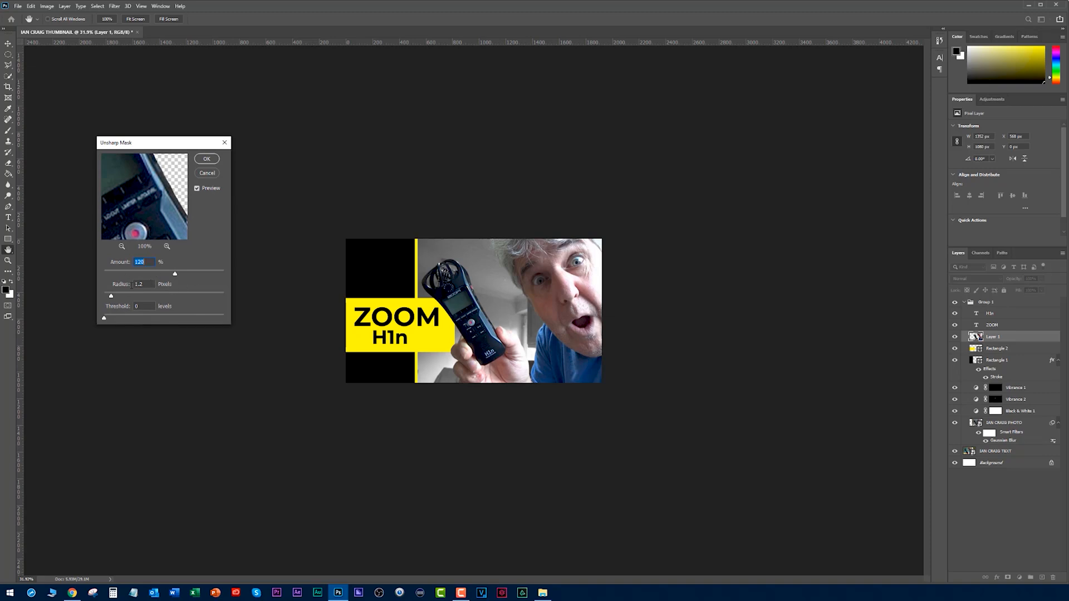
pyautogui.click(208, 159)
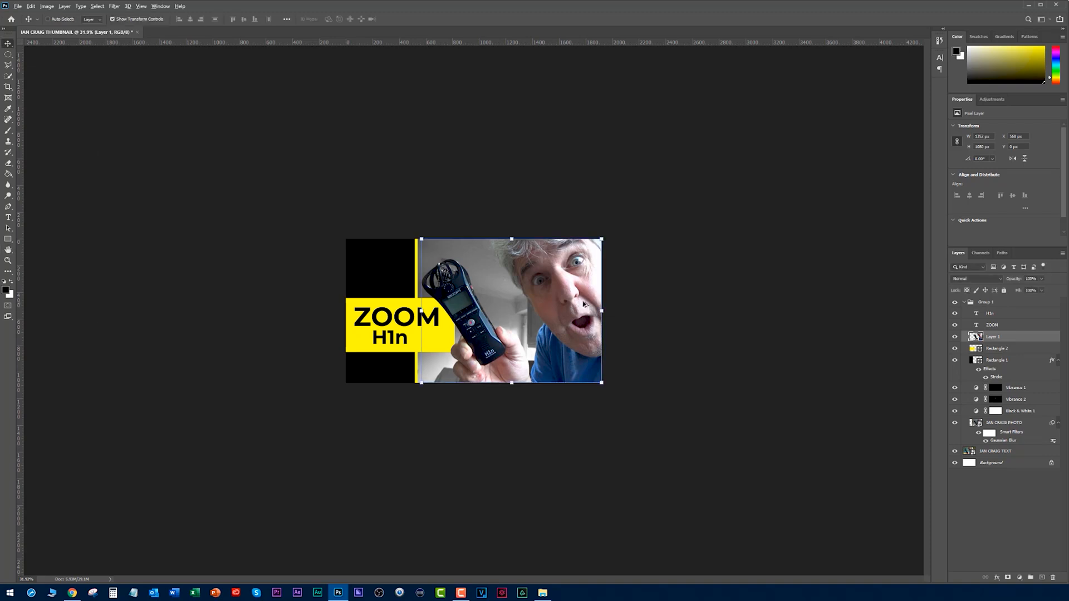
# Compare the cut-out before and after sharpening by repeatedly undoing and redoing the filter, keeping it applied, and deselect the layer.
pyautogui.scroll(3, 585, 304)
pyautogui.press('Left')
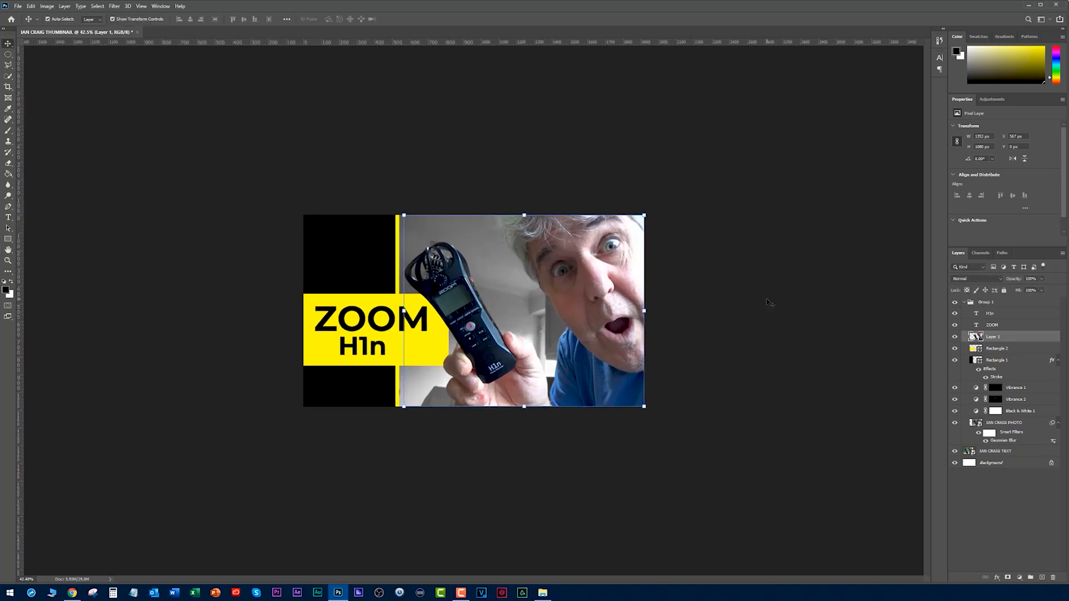
pyautogui.press('Right')
pyautogui.scroll(7, 733, 312)
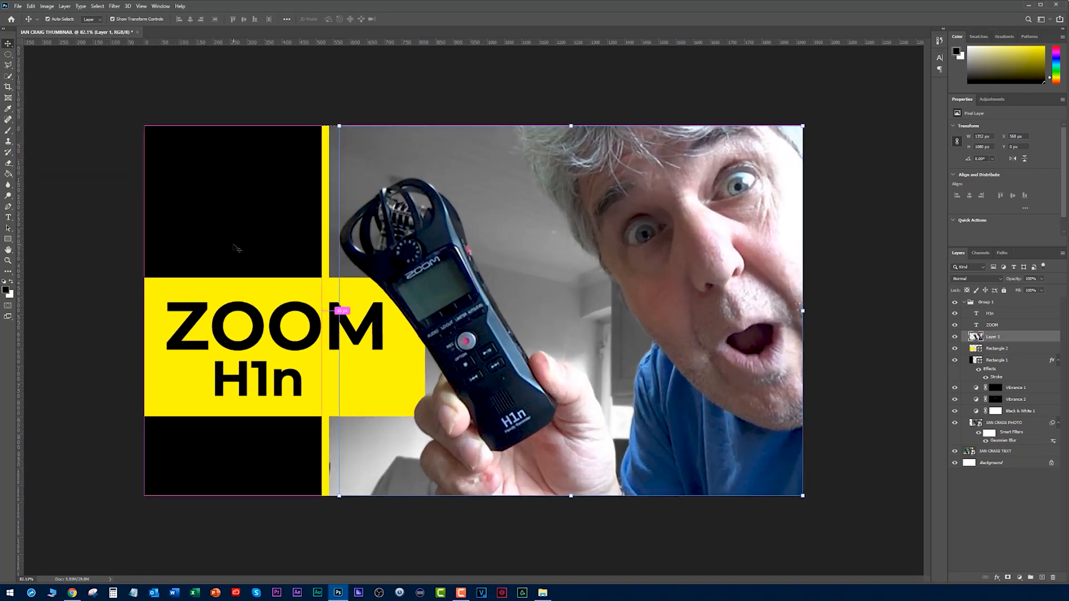
pyautogui.hotkey('ctrl', 'z')
pyautogui.press('Right')
pyautogui.hotkey('ctrl', 'z')
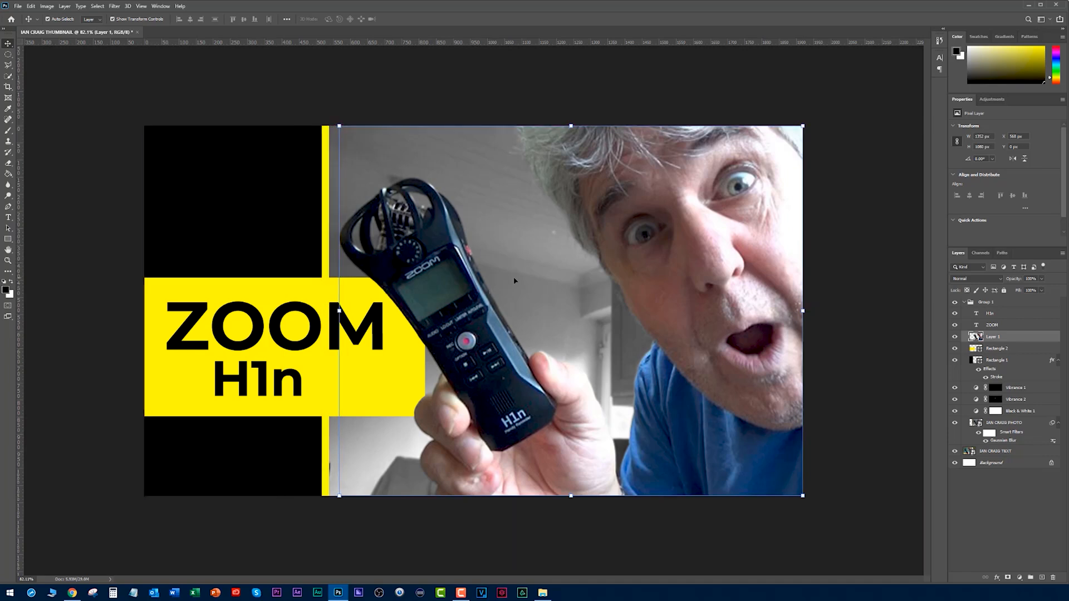
pyautogui.press('Left')
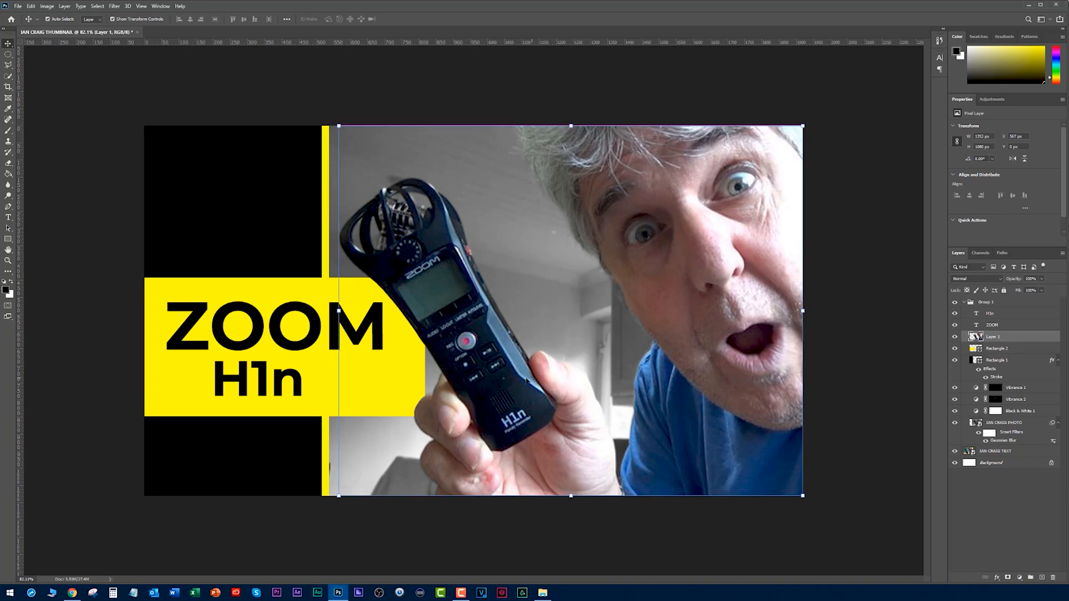
pyautogui.press('Right')
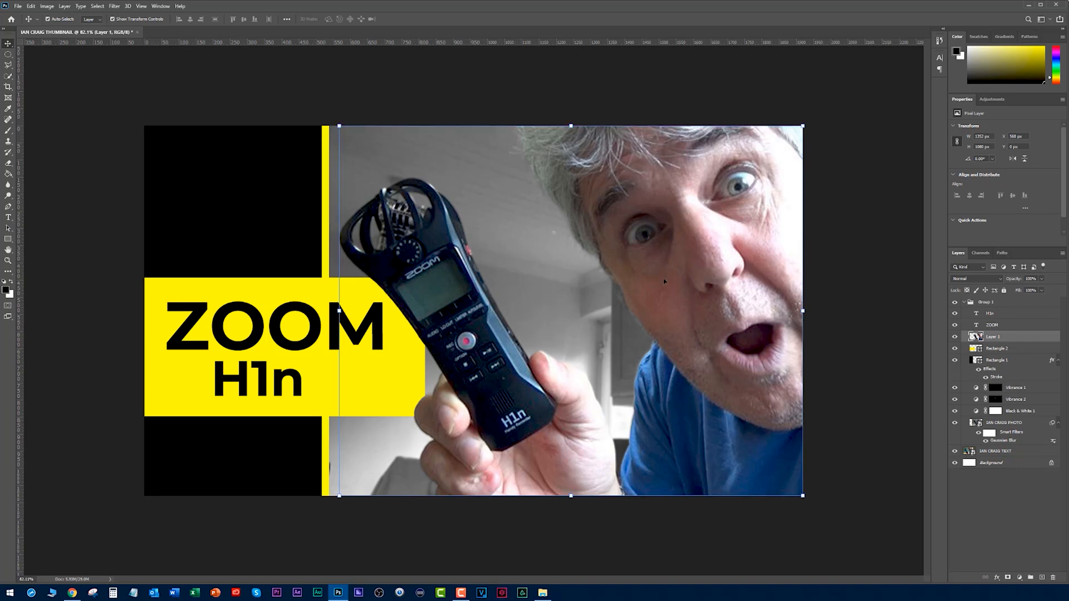
pyautogui.press('Left')
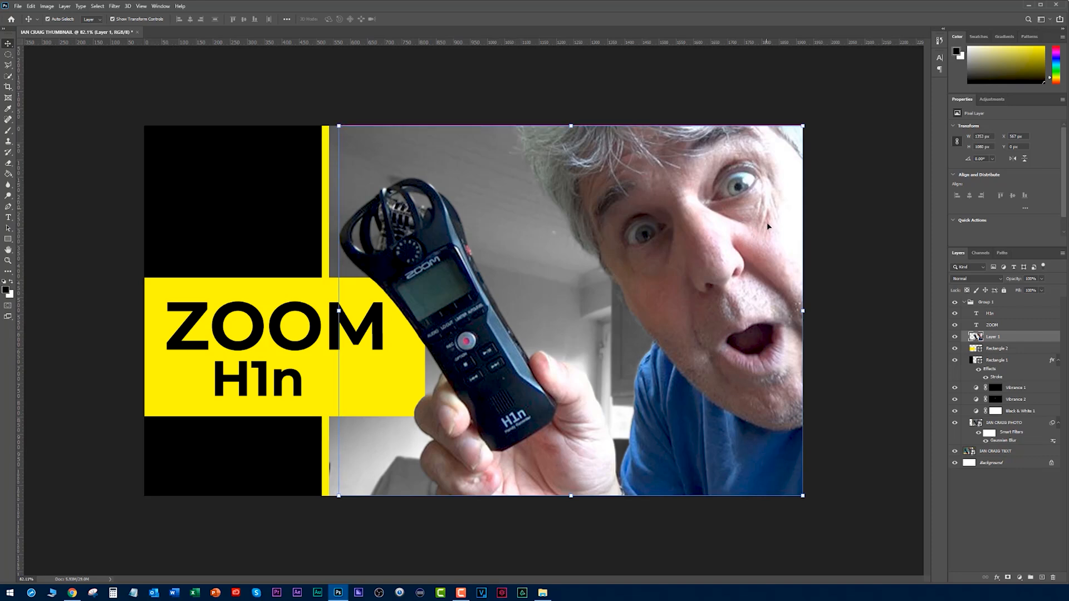
pyautogui.press('Right')
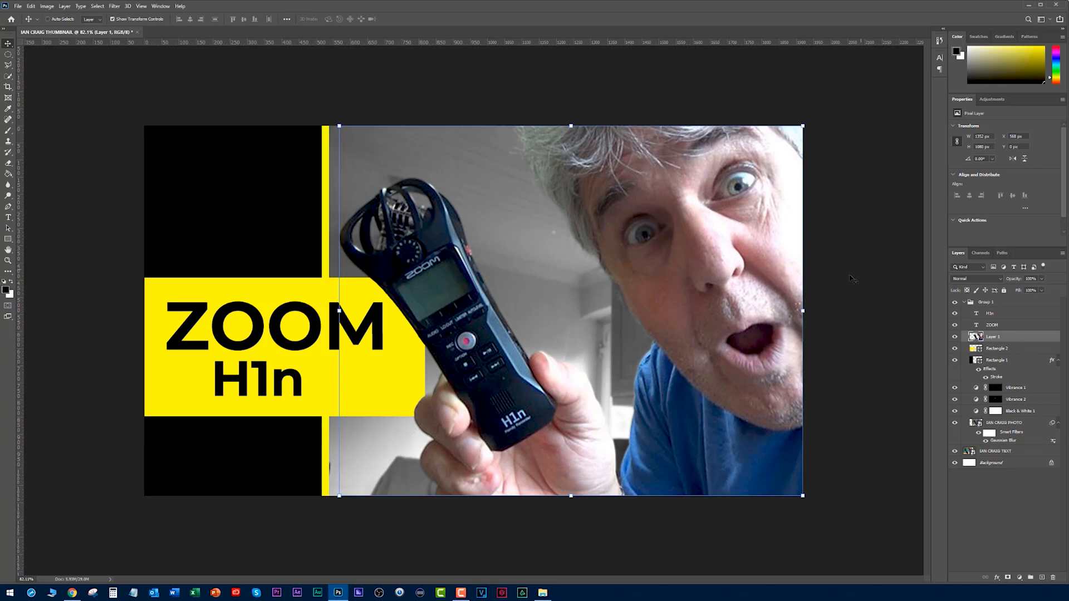
pyautogui.hotkey('ctrl', '-')
pyautogui.scroll(-1, 806, 306)
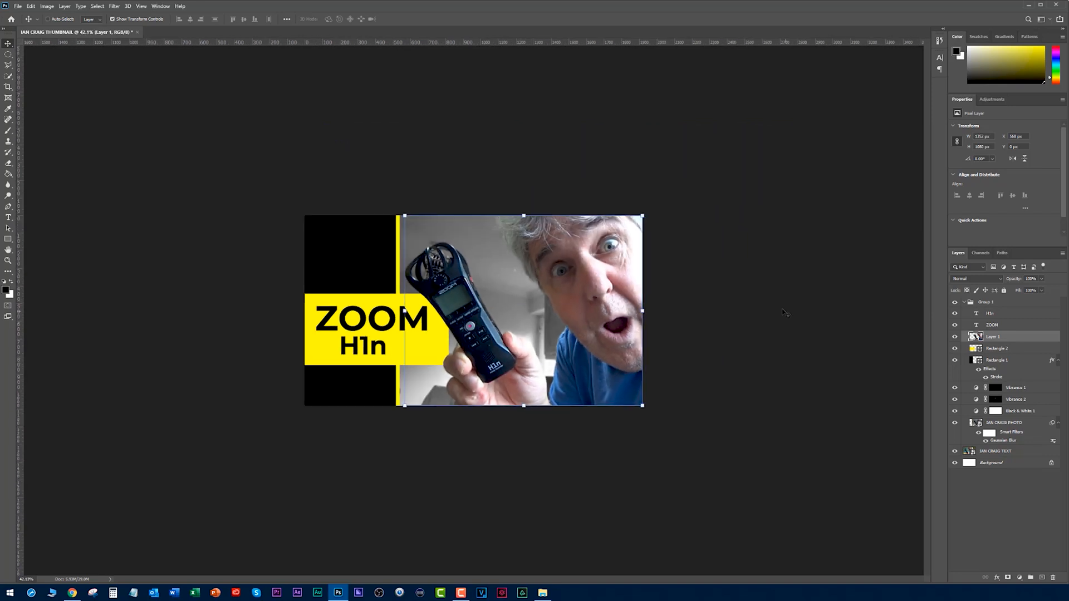
pyautogui.scroll(-1, 775, 310)
pyautogui.click(389, 173)
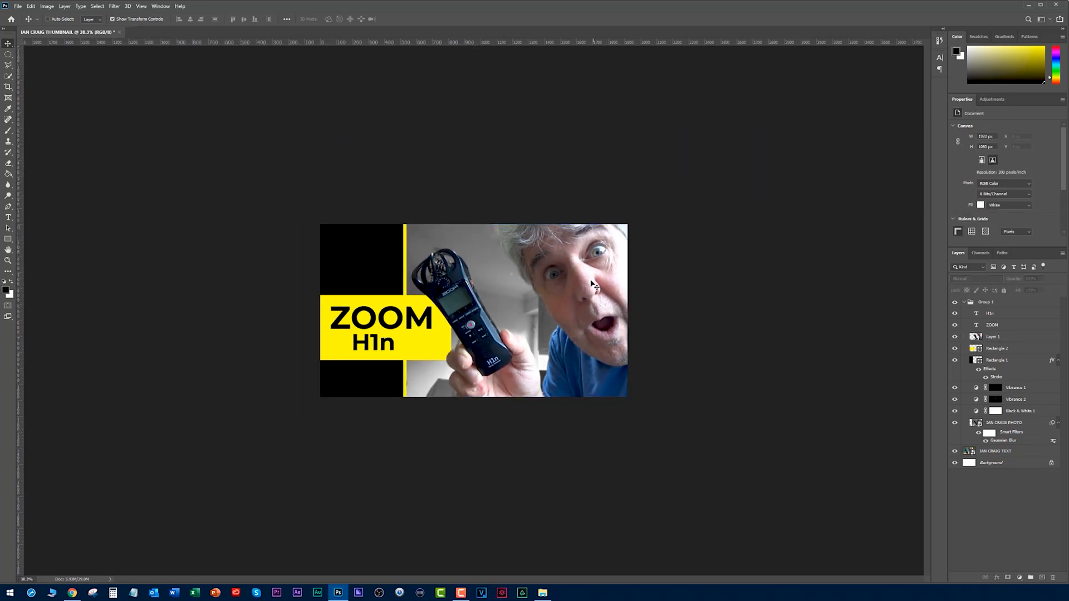
pyautogui.scroll(-1, 593, 278)
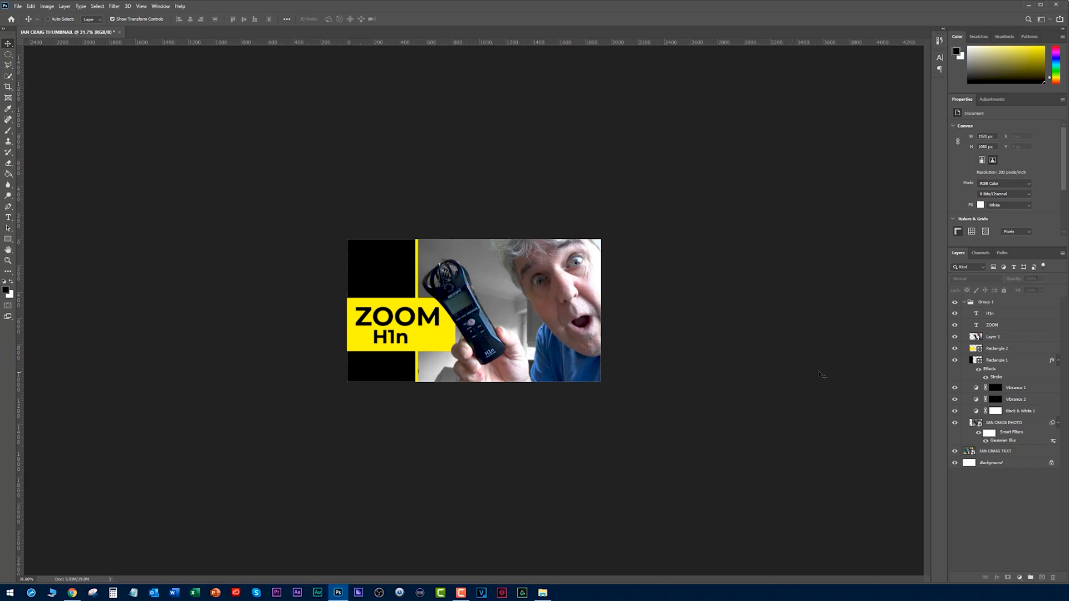
# Rename Layer 1, the sharpened cut-out, with the man's first name followed by ISOLATED.
pyautogui.click(980, 340)
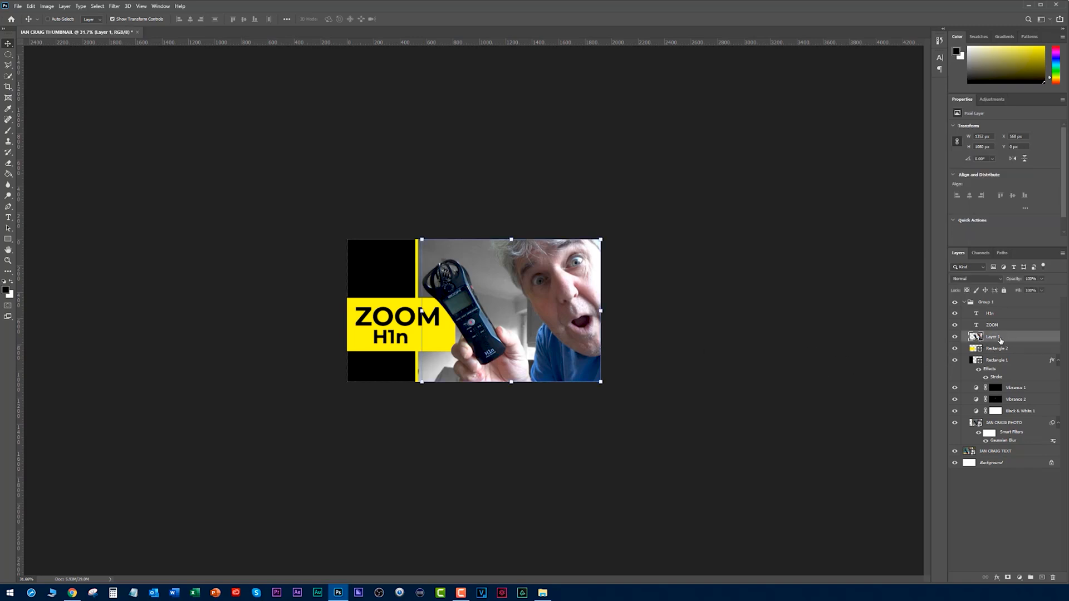
pyautogui.doubleClick(993, 337)
pyautogui.write('IAN ISOLATED')
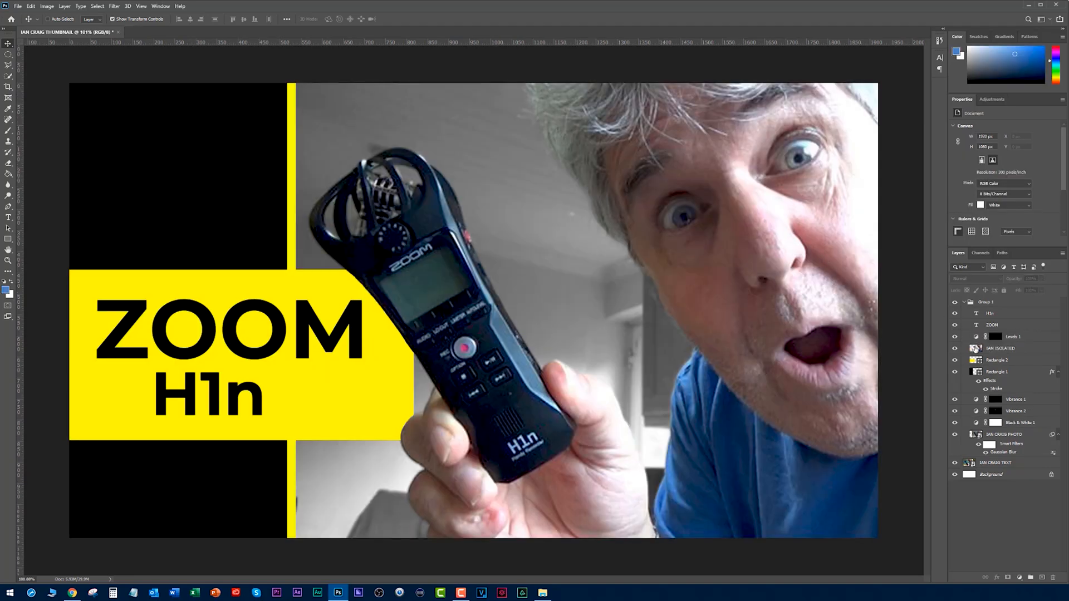
# Brighten the whites of both eyes on the isolated cut-out layer using a small, low-opacity white brush.
pyautogui.click(975, 348)
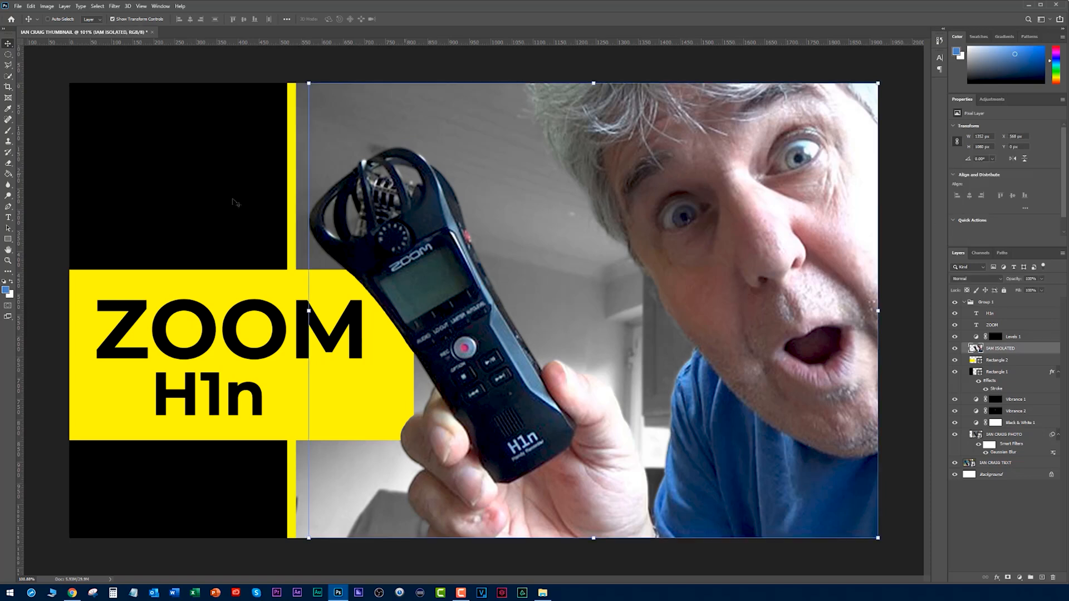
pyautogui.click(11, 282)
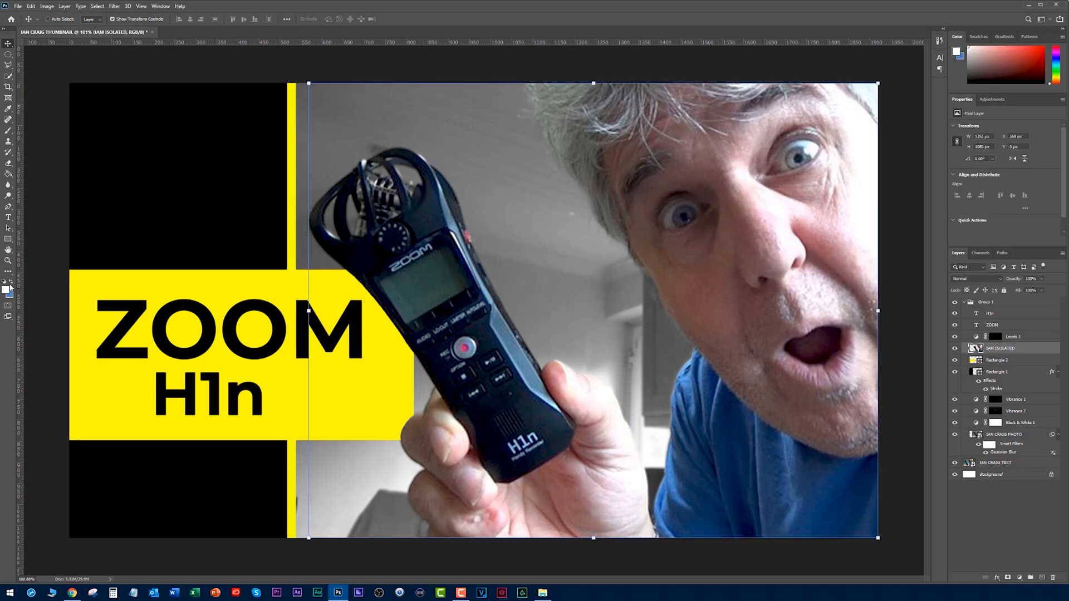
pyautogui.click(9, 130)
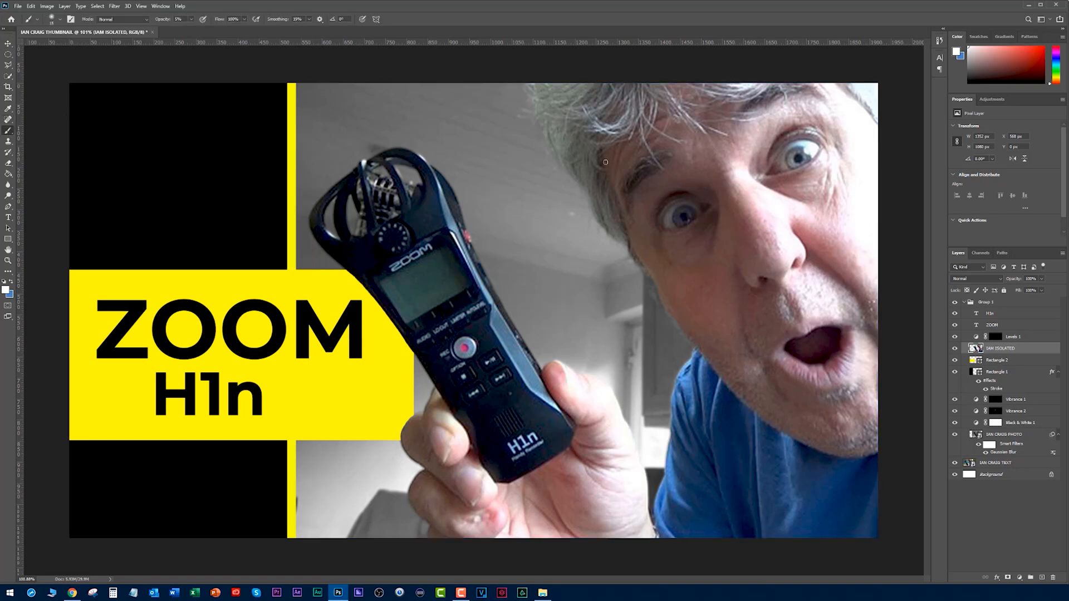
pyautogui.scroll(6, 806, 155)
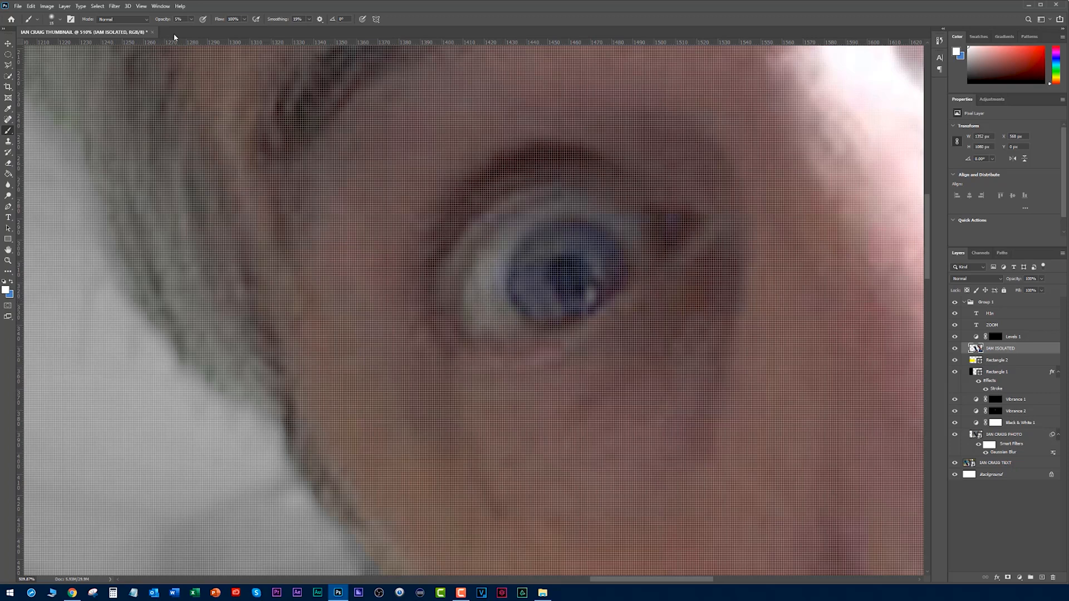
pyautogui.click(162, 21)
pyautogui.press('Return')
pyautogui.press('m')
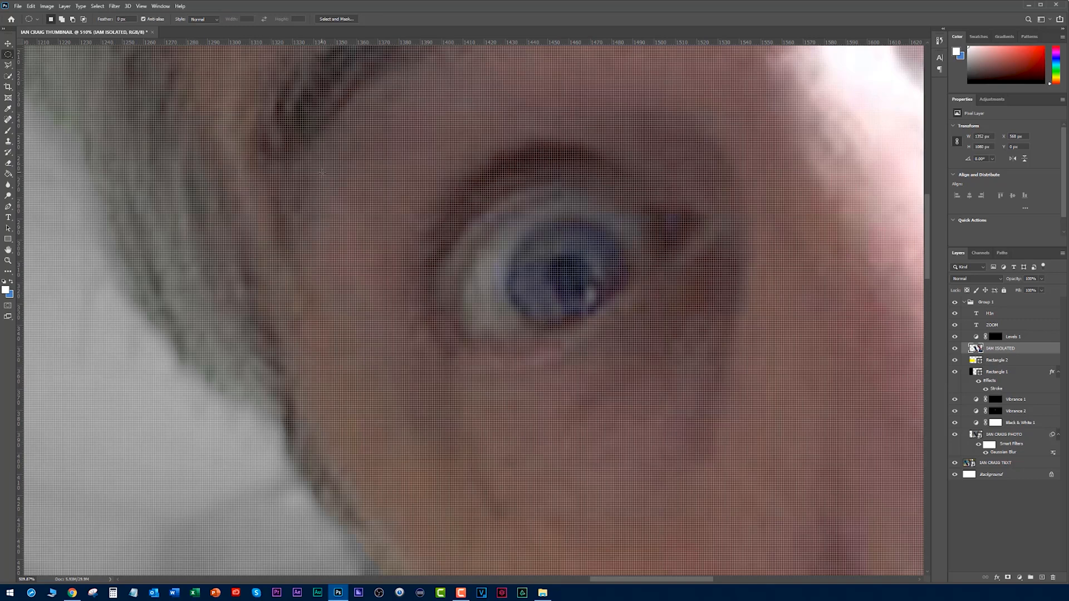
pyautogui.click(9, 131)
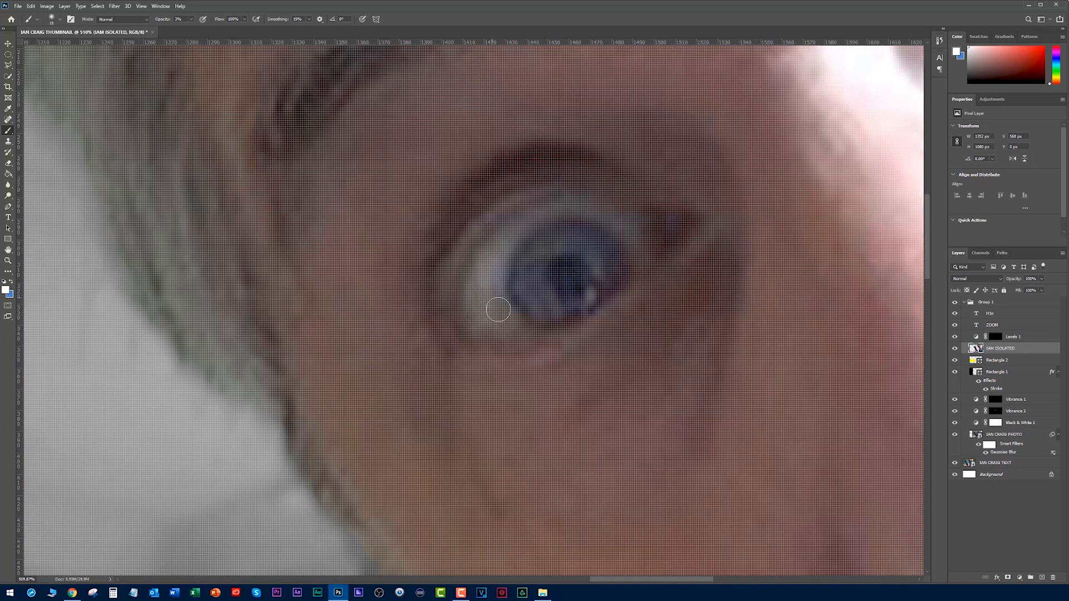
pyautogui.moveTo(823, 156)
pyautogui.mouseDown()
pyautogui.moveTo(444, 372)
pyautogui.moveTo(362, 391)
pyautogui.mouseUp()
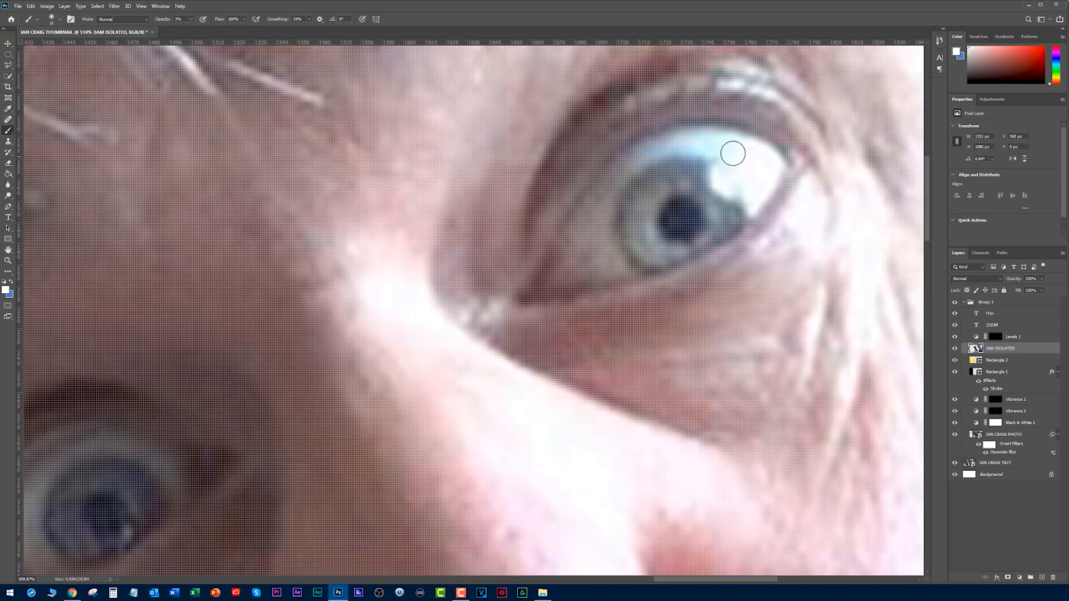
# Toggle the design group off and on to compare the retouched thumbnail with the original at several sizes.
pyautogui.scroll(-9, 510, 302)
pyautogui.scroll(-8, 630, 274)
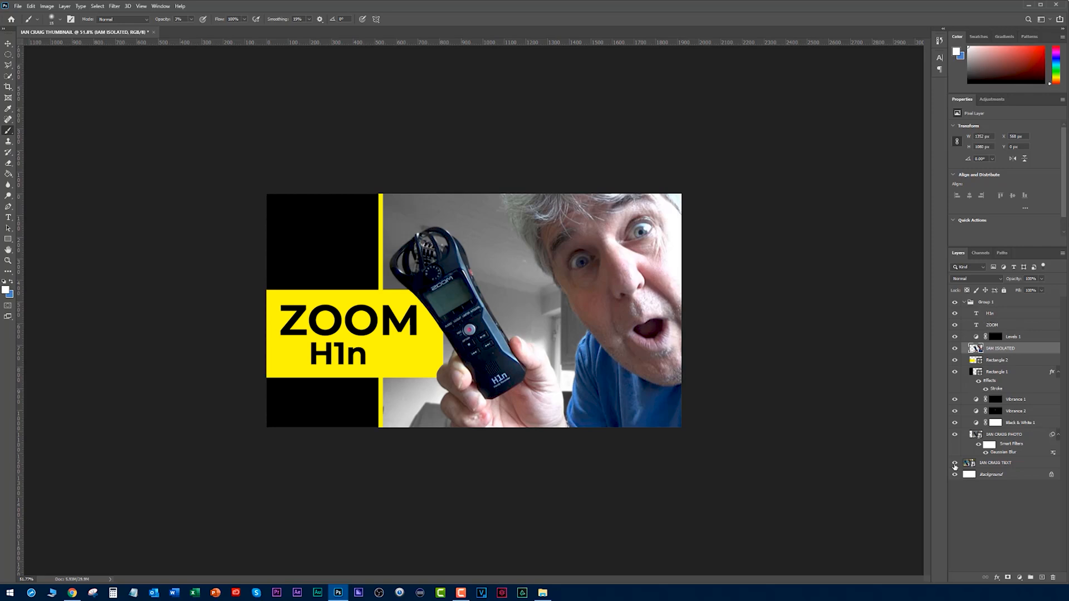
pyautogui.click(954, 302)
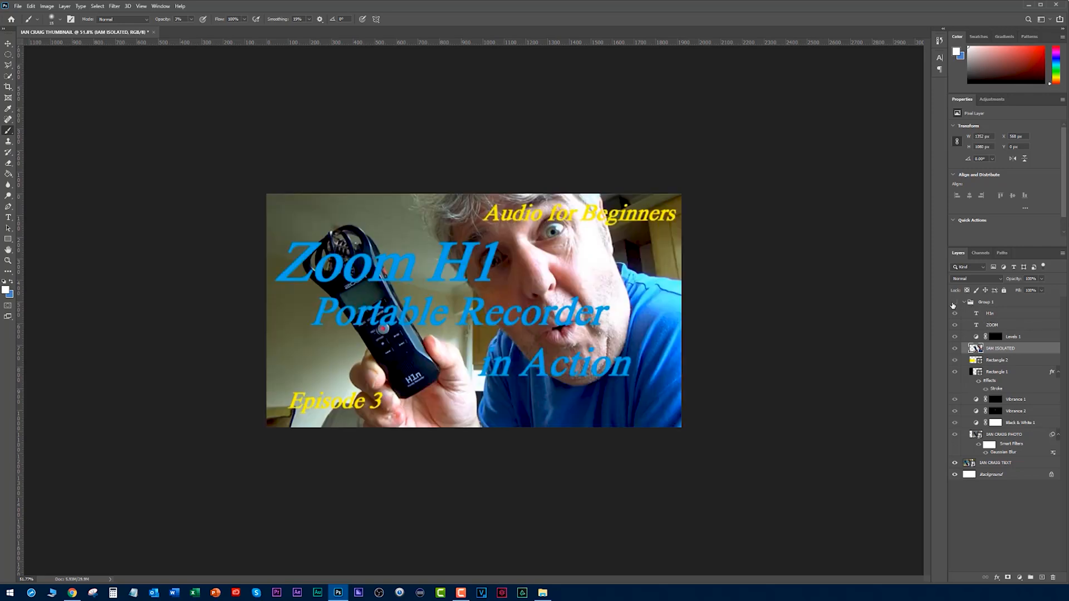
pyautogui.scroll(2, 788, 267)
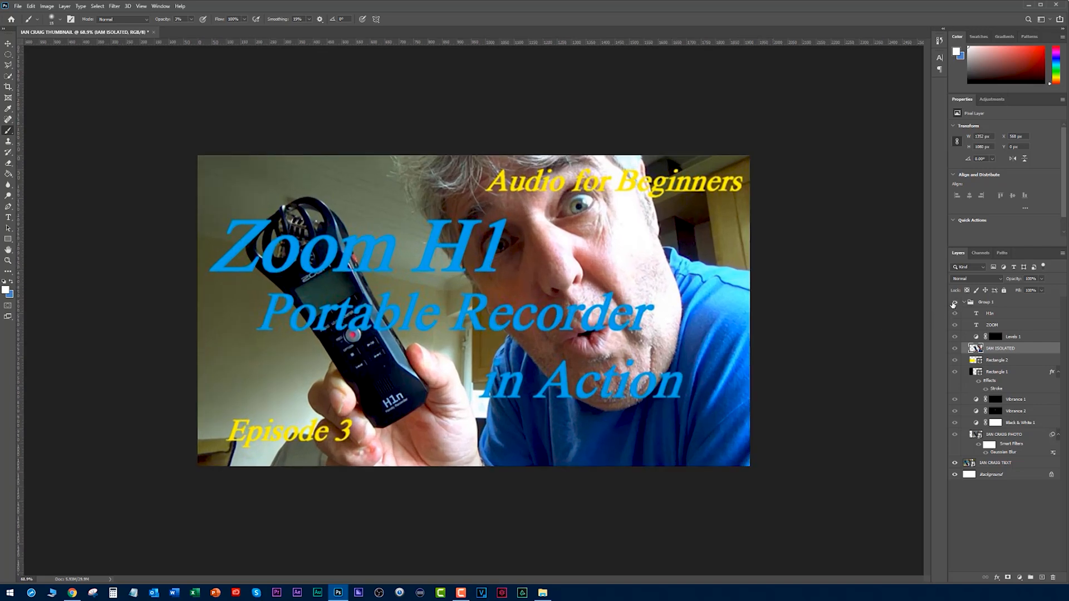
pyautogui.click(954, 302)
pyautogui.scroll(-5, 810, 273)
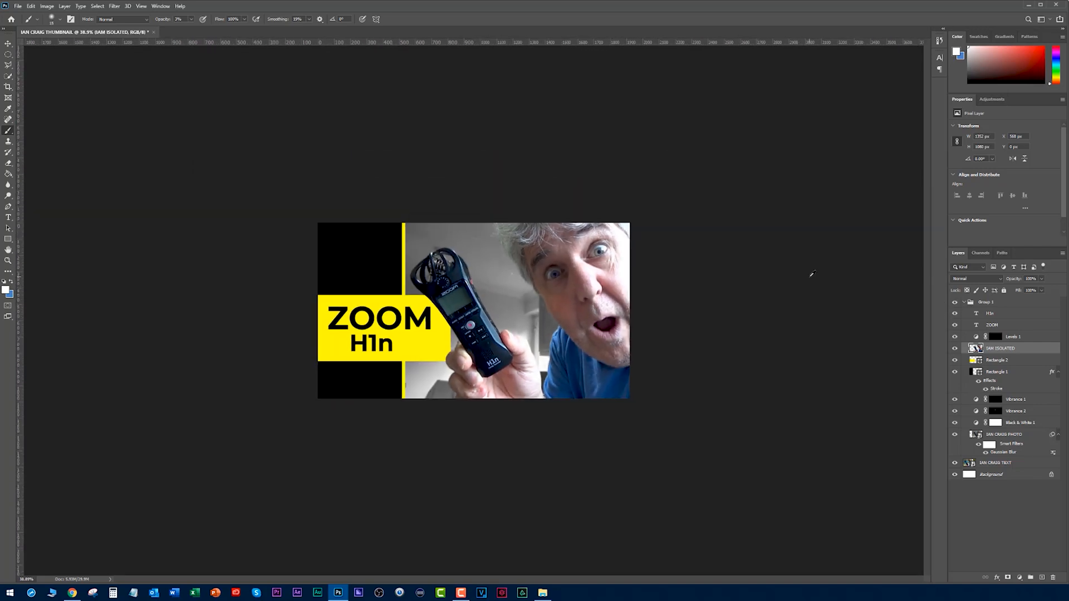
pyautogui.scroll(2, 812, 273)
pyautogui.scroll(1, 812, 275)
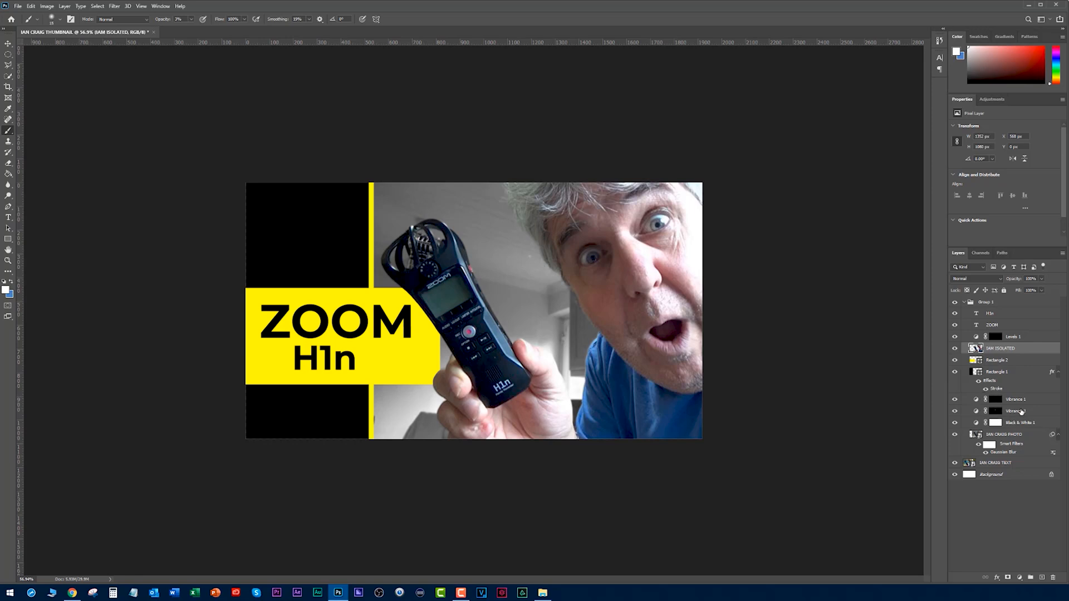
# Identify the blurred background photo layer by toggling its visibility, and add an Exposure adjustment layer directly above it.
pyautogui.click(970, 463)
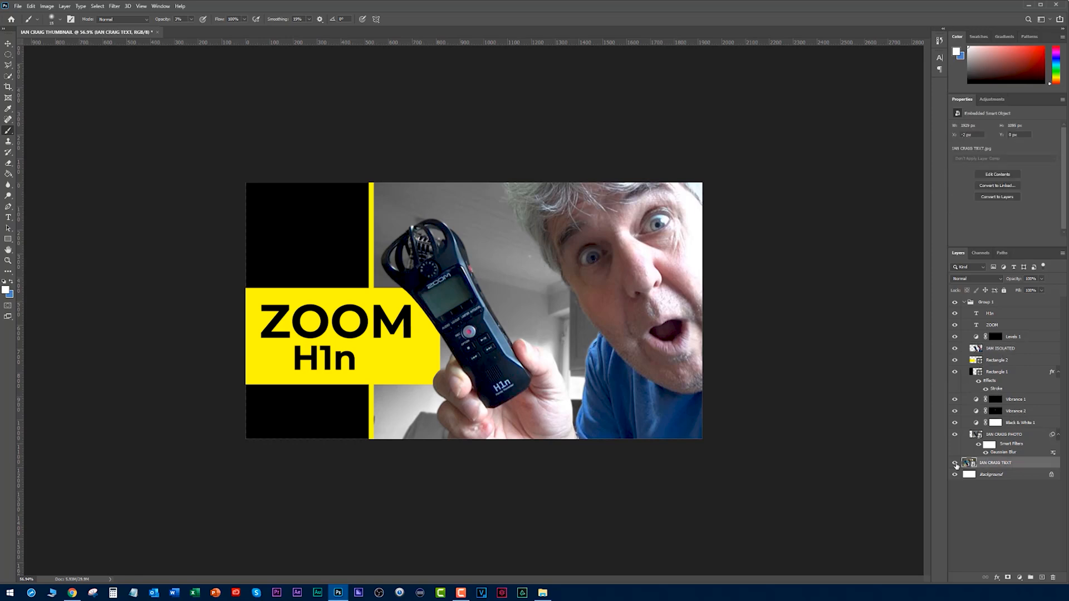
pyautogui.click(956, 434)
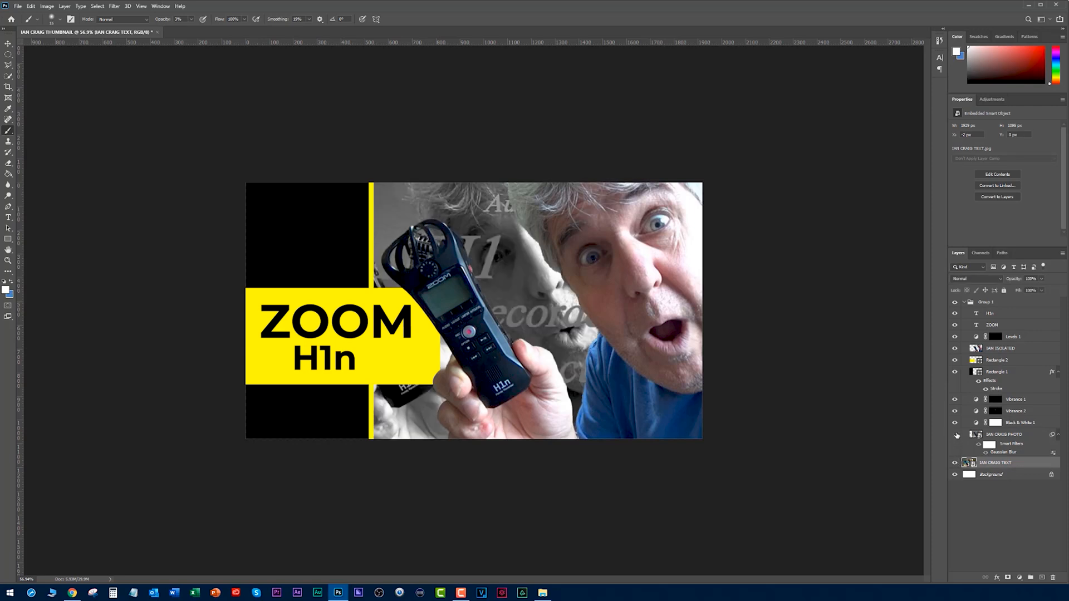
pyautogui.click(956, 435)
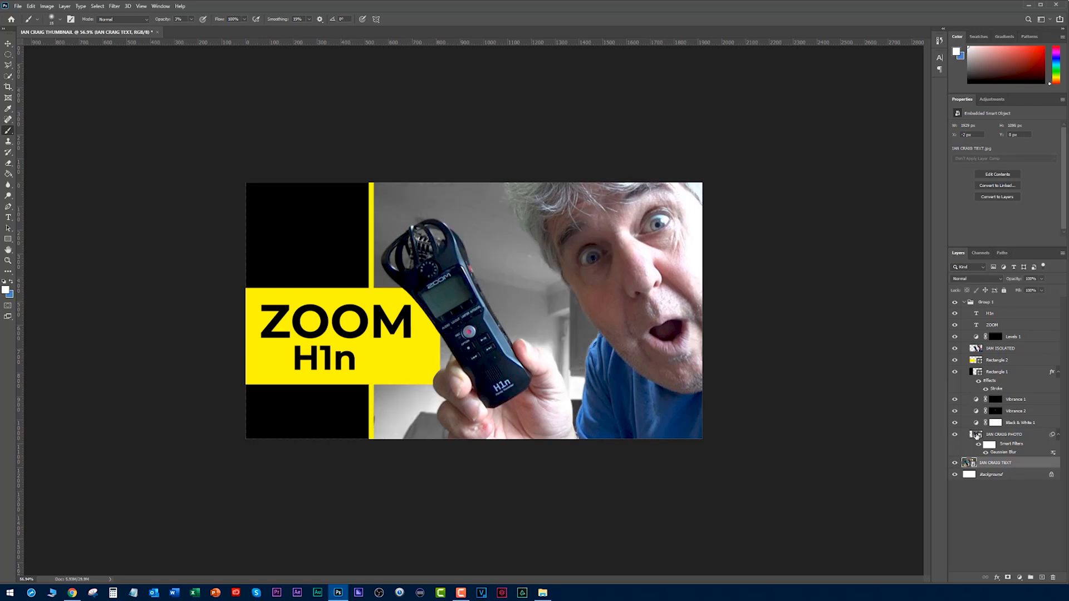
pyautogui.click(976, 436)
pyautogui.click(1020, 577)
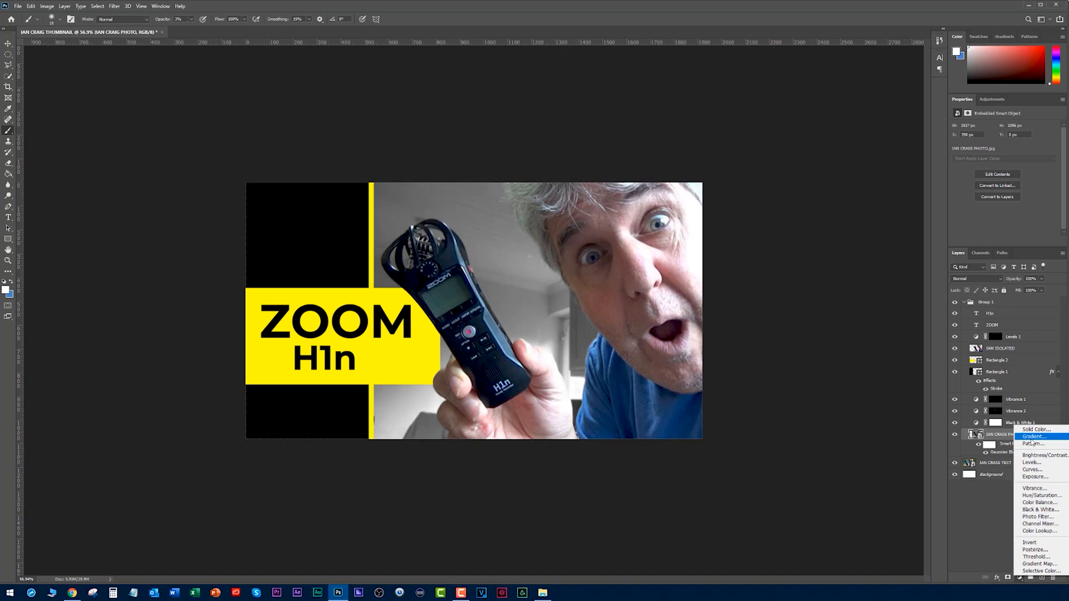
pyautogui.click(1035, 477)
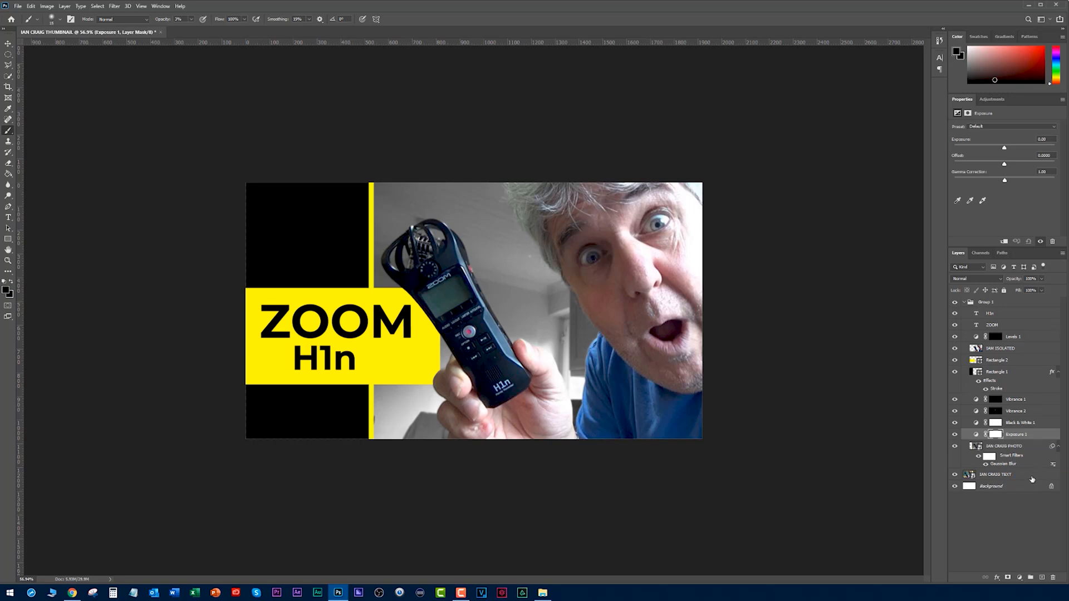
# Brighten the blurred background by setting the Exposure adjustment layer's exposure to +1.00.
pyautogui.moveTo(1004, 148)
pyautogui.mouseDown()
pyautogui.moveTo(1016, 149)
pyautogui.moveTo(973, 156)
pyautogui.moveTo(1008, 158)
pyautogui.moveTo(1012, 147)
pyautogui.mouseUp()
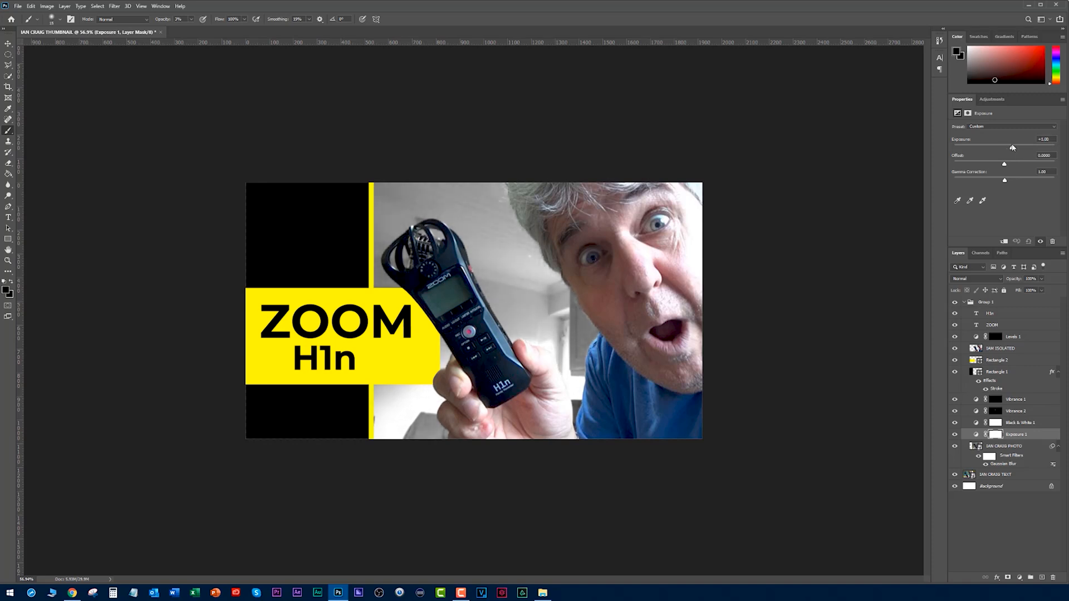
# Compare the redesigned thumbnail with the original at small and larger sizes by hiding and showing Group 1, and collapse the group.
pyautogui.hotkey('ctrl', '-')
pyautogui.hotkey('ctrl', '-')
pyautogui.hotkey('ctrl', '-')
pyautogui.hotkey('ctrl', '-')
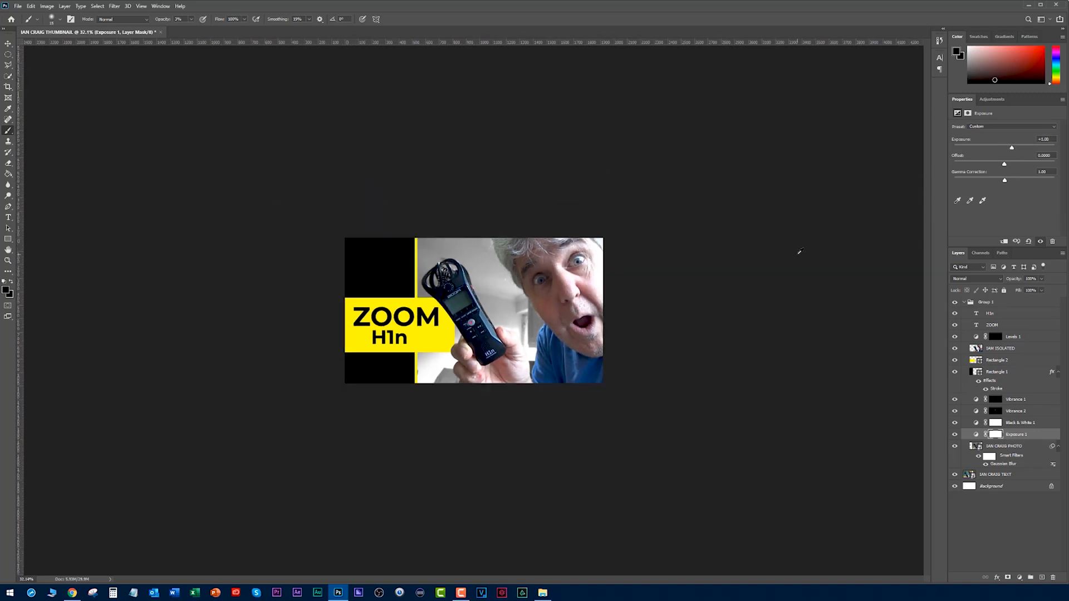
pyautogui.click(972, 303)
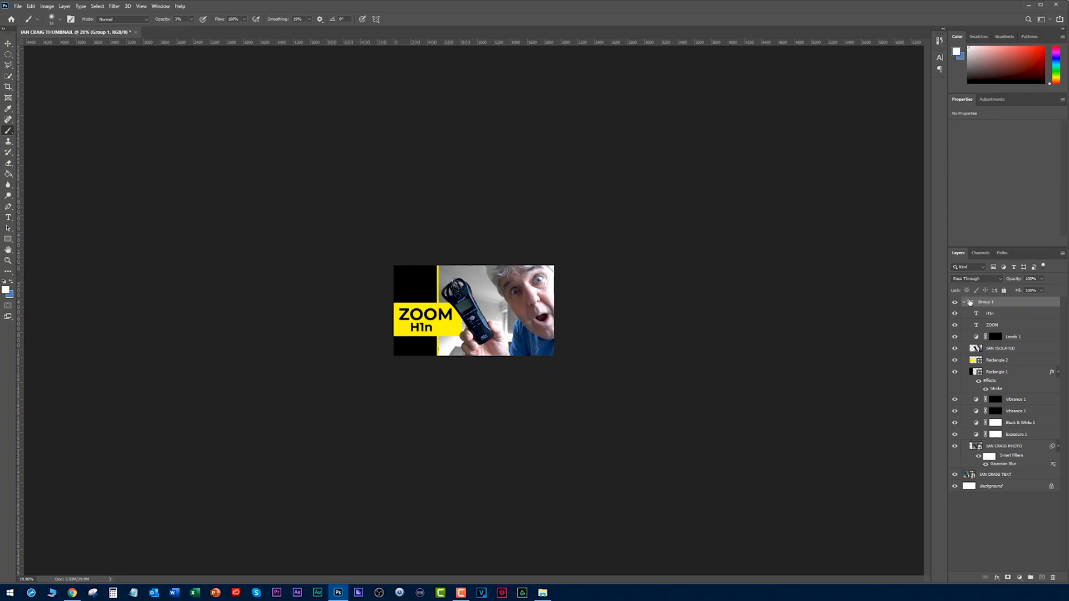
pyautogui.click(954, 303)
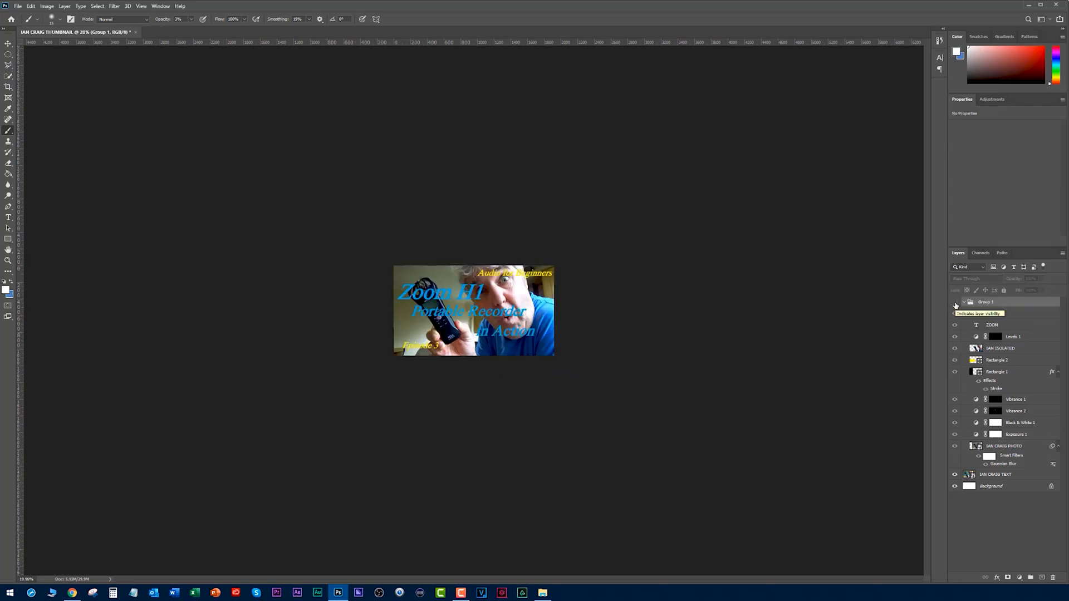
pyautogui.click(956, 303)
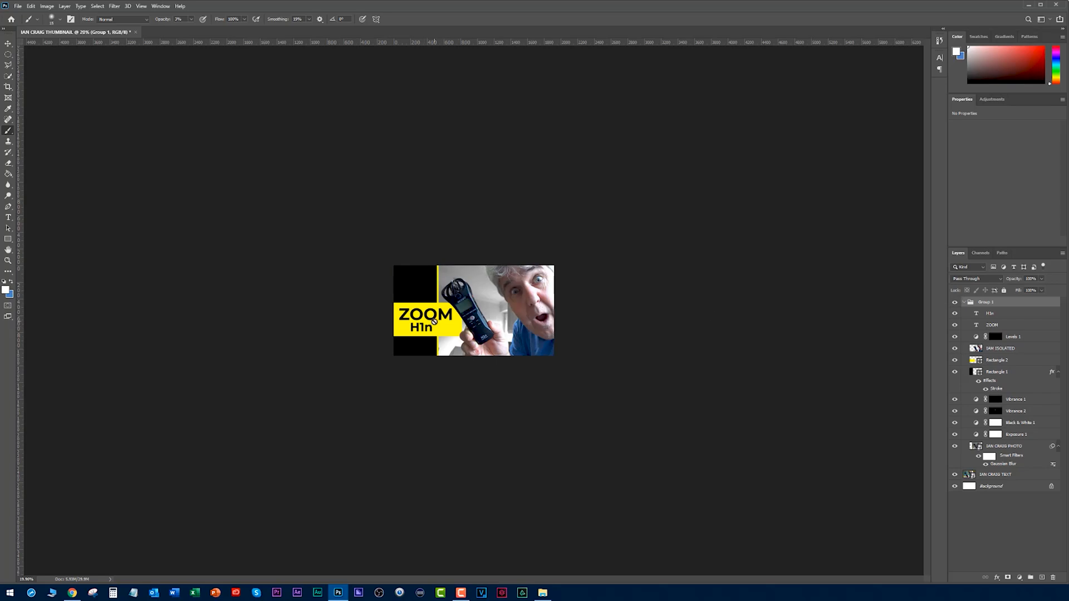
pyautogui.scroll(5, 778, 311)
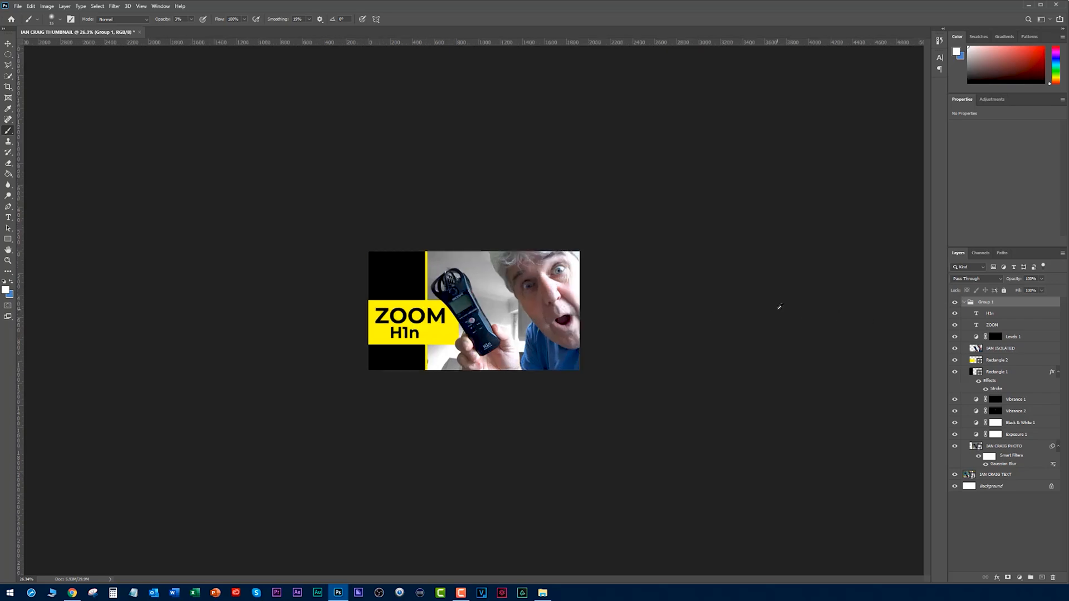
pyautogui.click(955, 302)
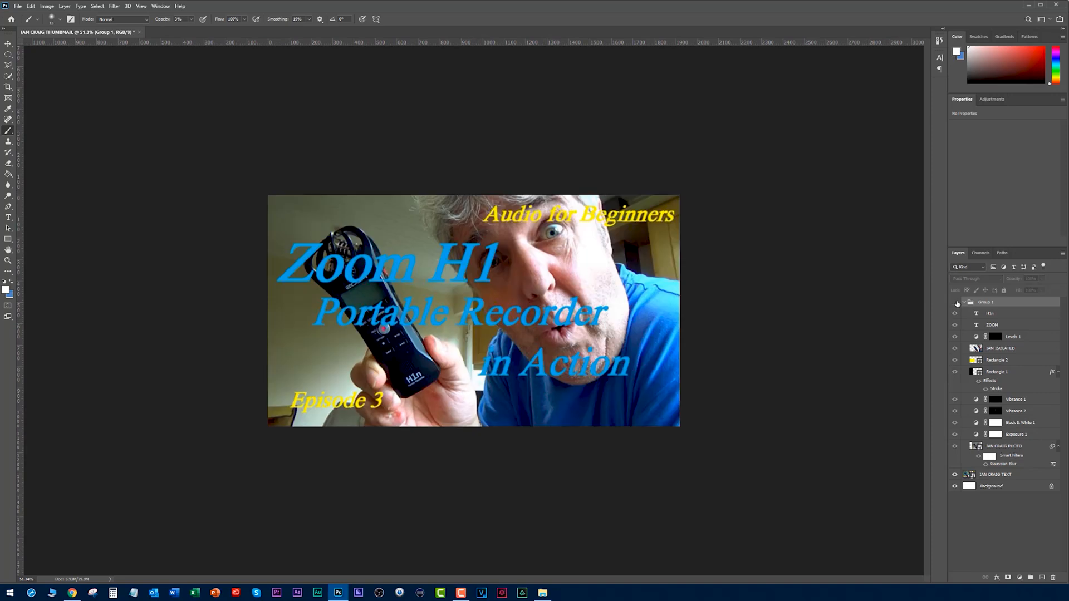
pyautogui.click(956, 302)
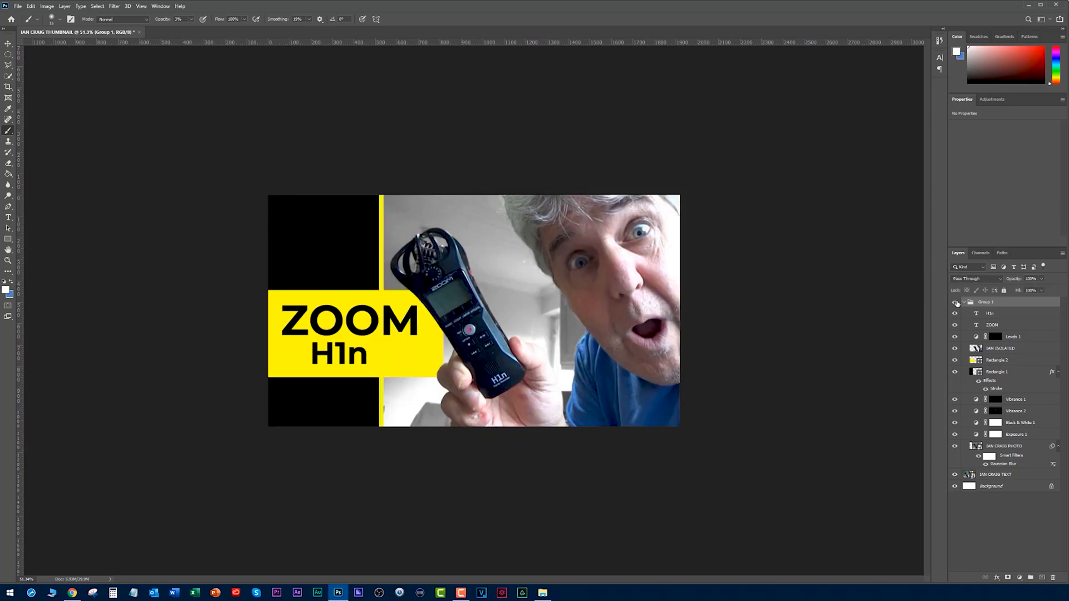
pyautogui.click(955, 303)
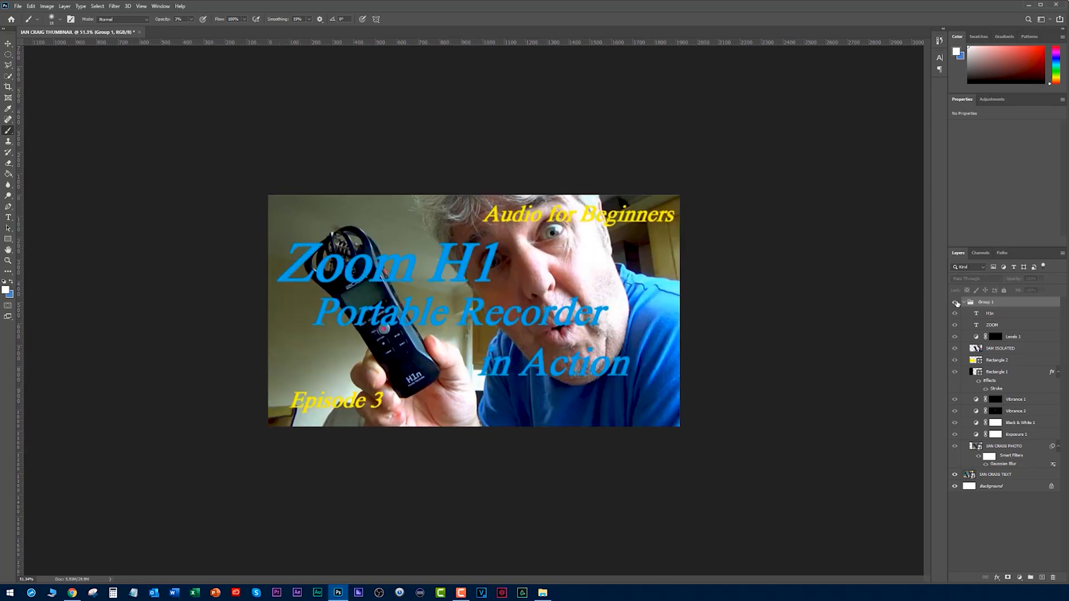
pyautogui.click(956, 302)
pyautogui.click(964, 303)
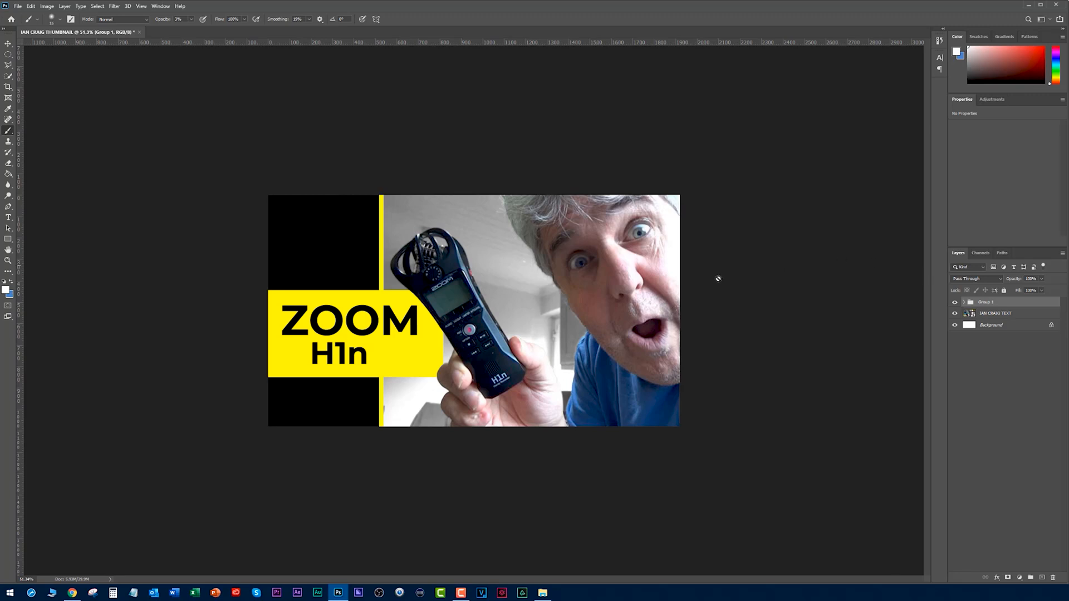
# Compare the redesigned thumbnail at several sizes with the existing thumbnails on the YouTube channel page in Chrome.
pyautogui.scroll(-3, 529, 304)
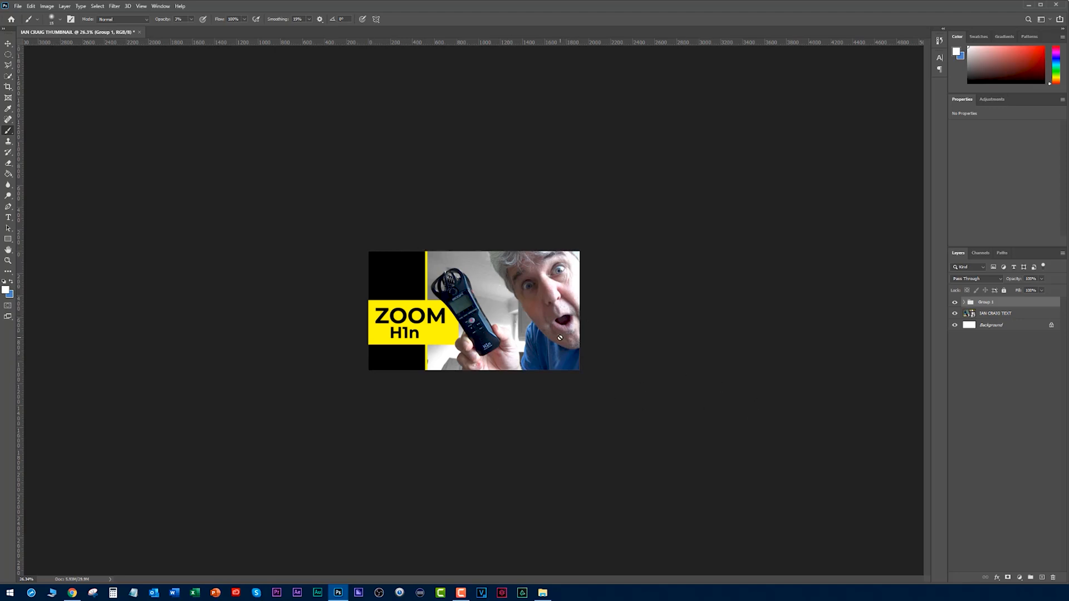
pyautogui.hotkey('alt', 'Tab')
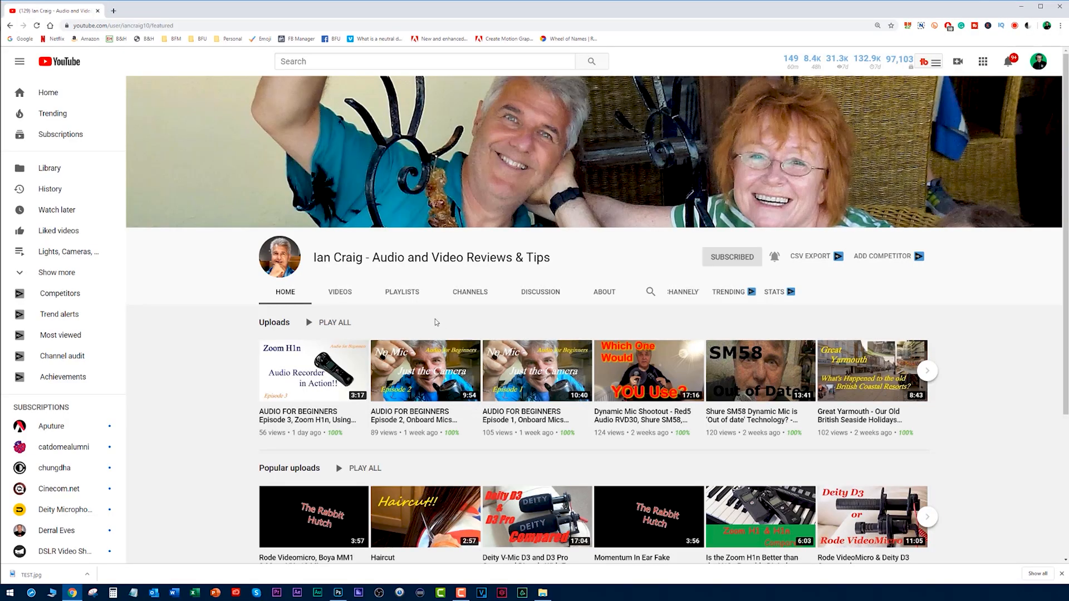
pyautogui.scroll(-2, 428, 319)
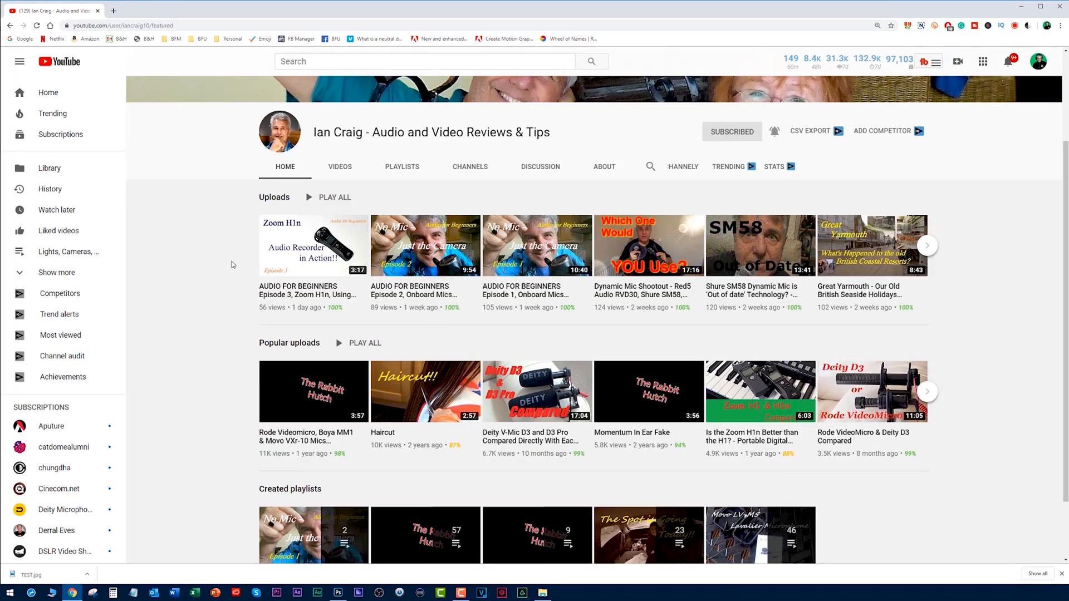
pyautogui.hotkey('alt', 'Tab')
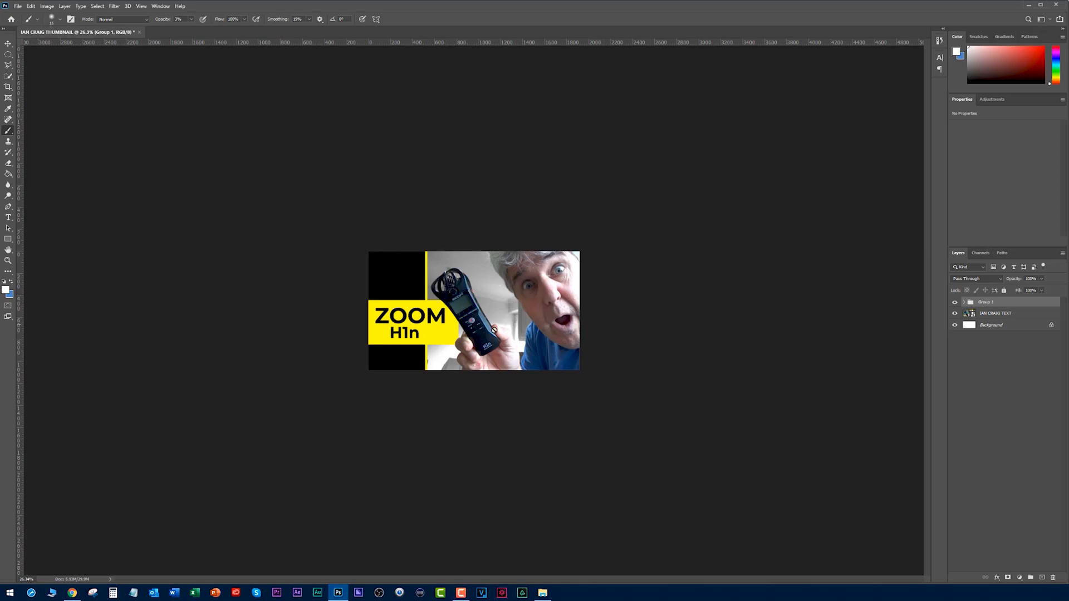
pyautogui.hotkey('alt', 'Tab')
pyautogui.scroll(-3, 251, 165)
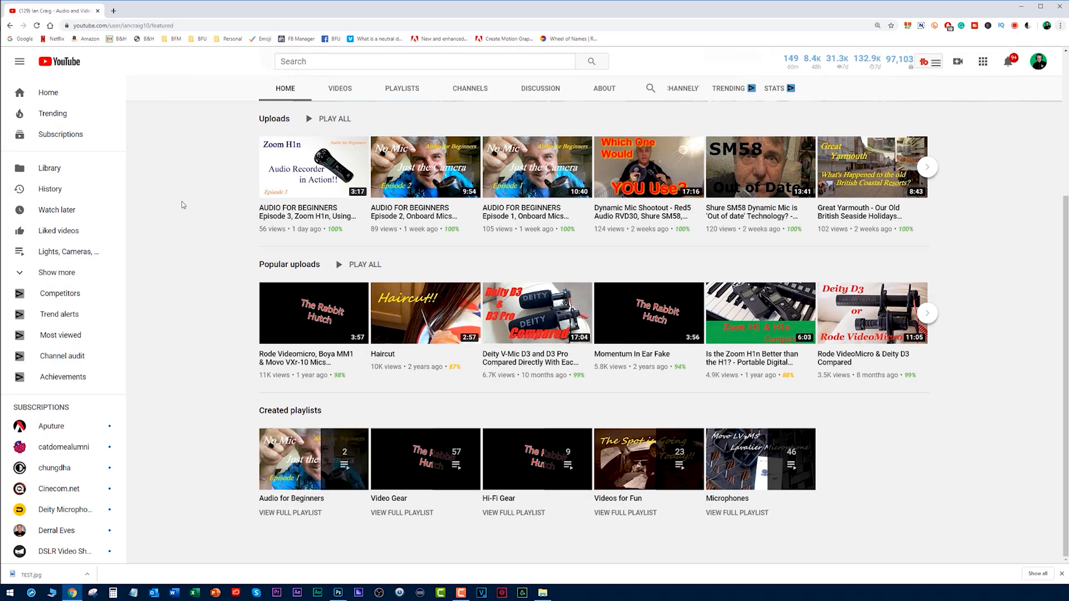
pyautogui.hotkey('alt', 'Tab')
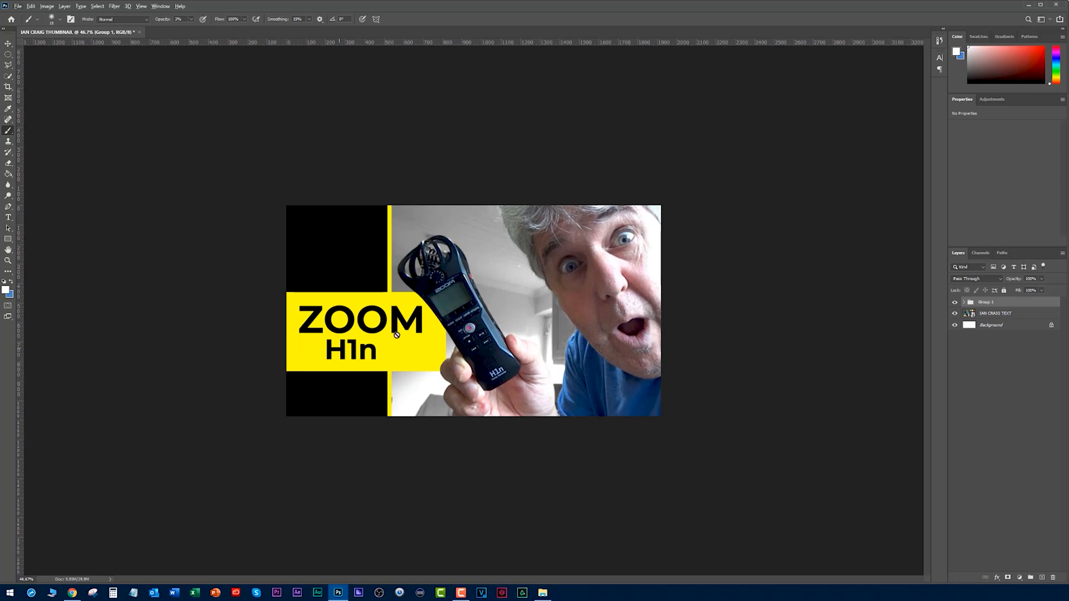
pyautogui.hotkey('alt', 'Tab')
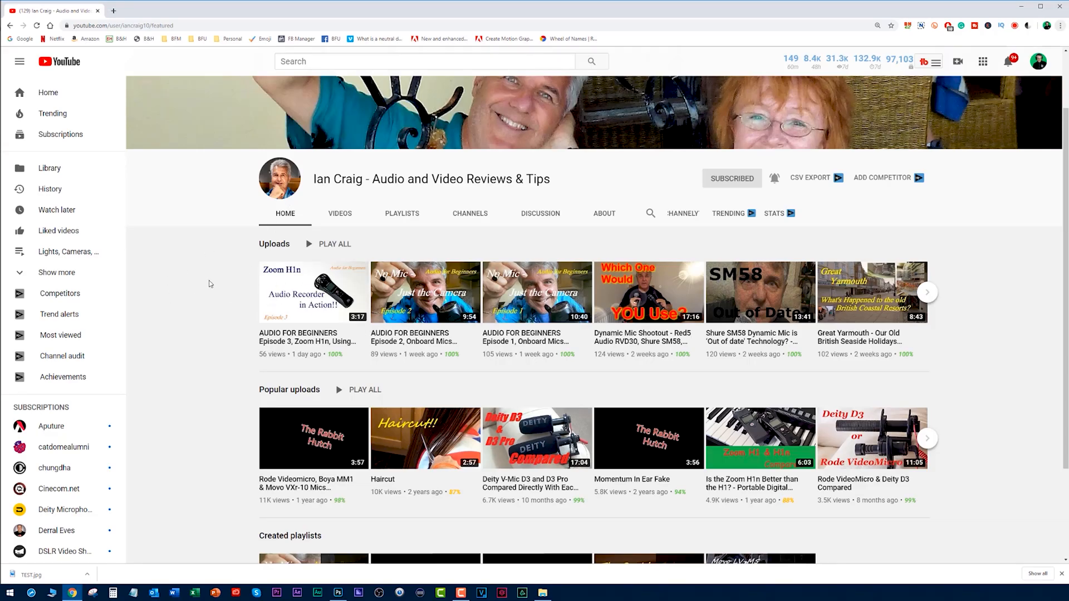
pyautogui.hotkey('alt', 'Tab')
pyautogui.scroll(5, 470, 265)
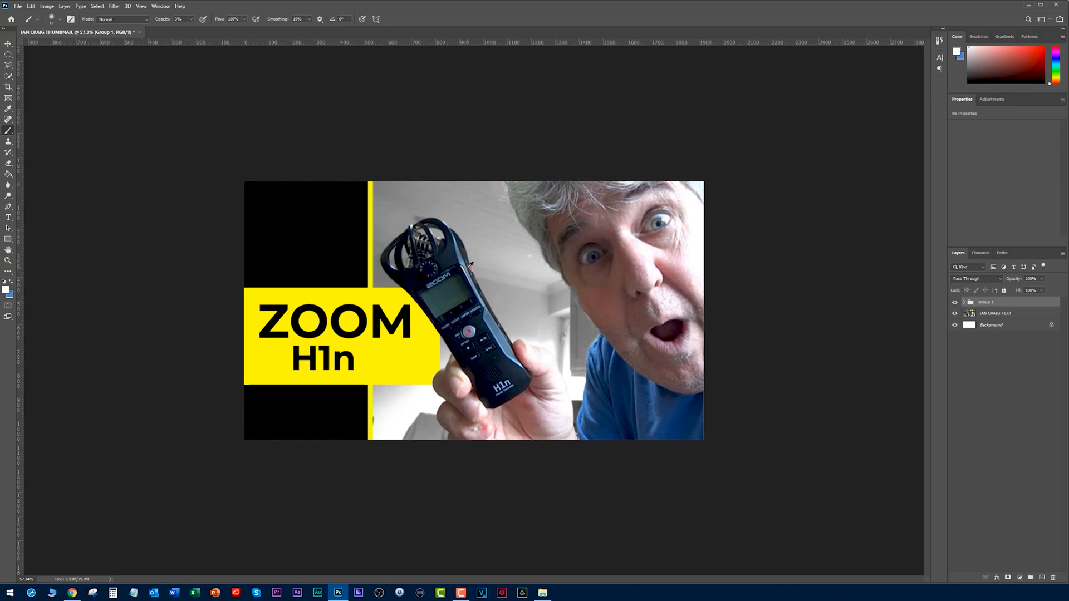
# Switch to the YouTube channel page in Chrome and capture its banner and video rows with Snipping Tool.
pyautogui.hotkey('alt', 'Tab')
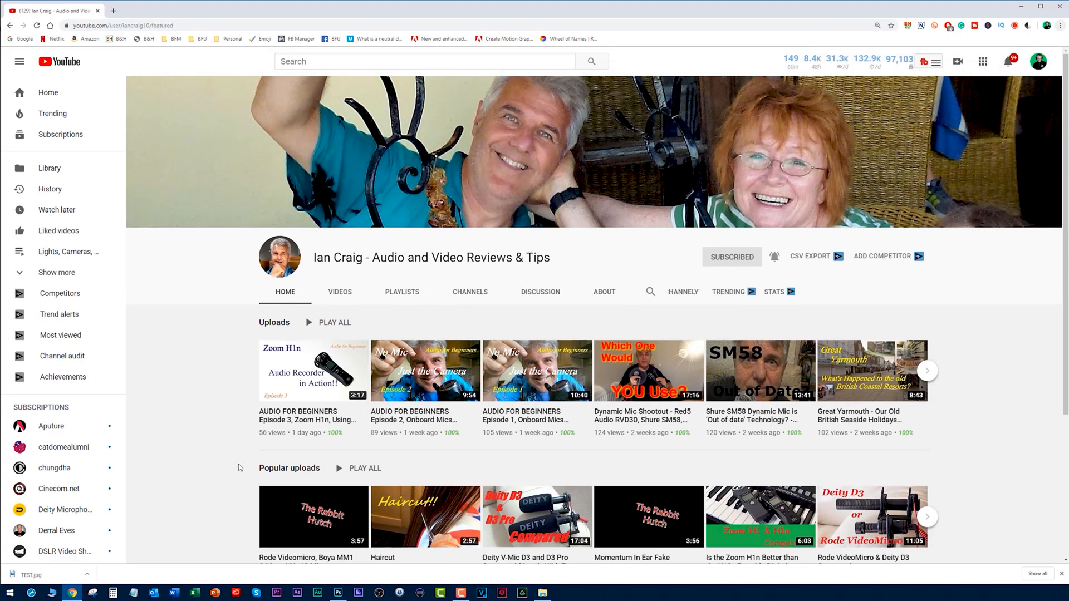
pyautogui.click(92, 595)
pyautogui.hotkey('ctrl', 'n')
pyautogui.moveTo(127, 76); pyautogui.dragTo(1033, 576)
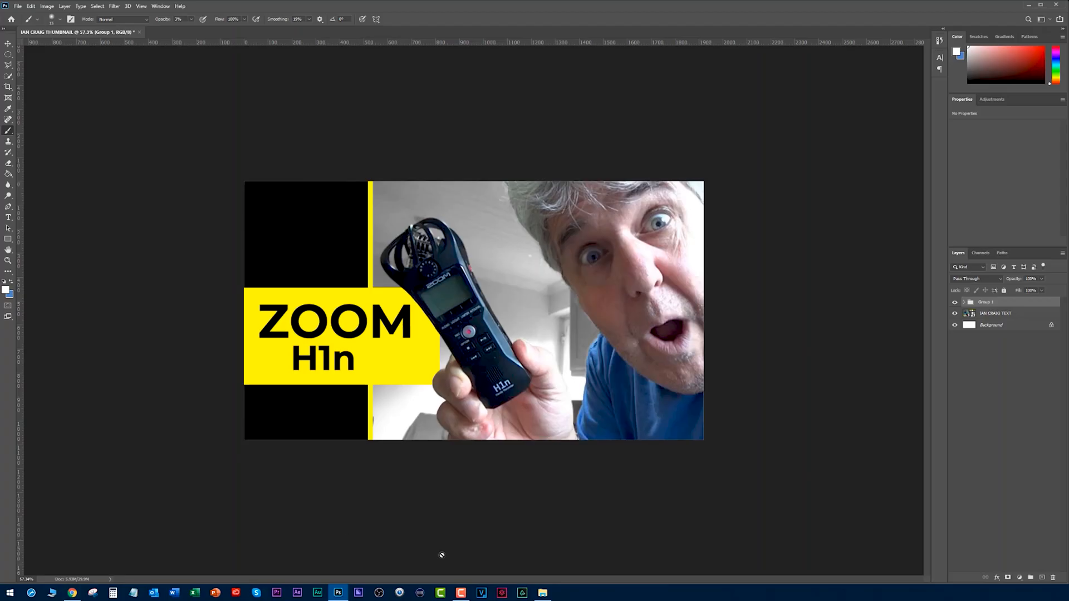
# Open the WEB PAGE.PNG screenshot from File Explorer in Photoshop.
pyautogui.click(543, 593)
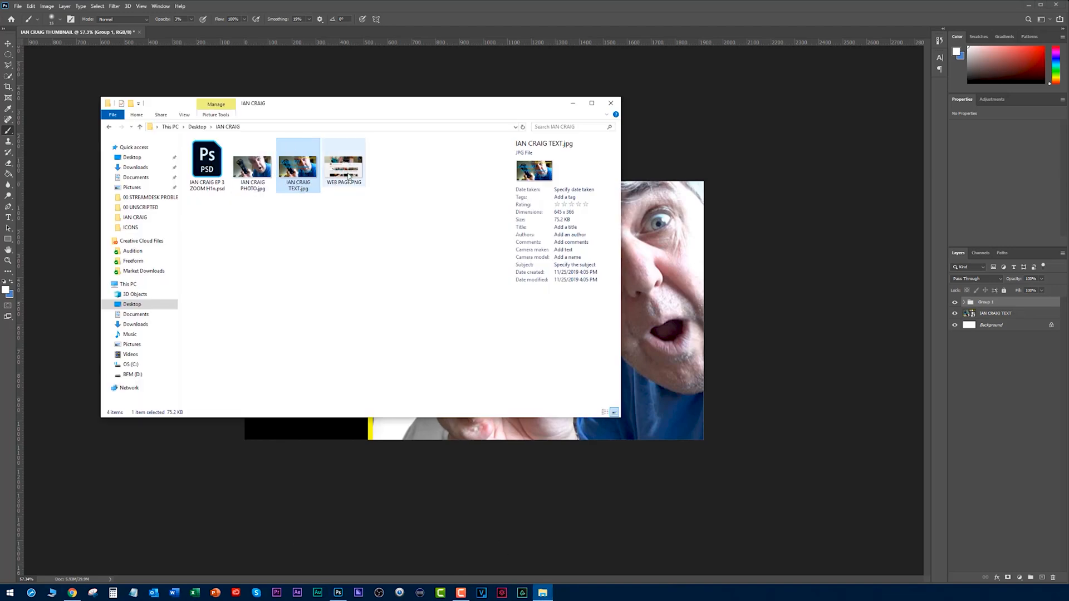
pyautogui.rightClick(350, 168)
pyautogui.click(384, 219)
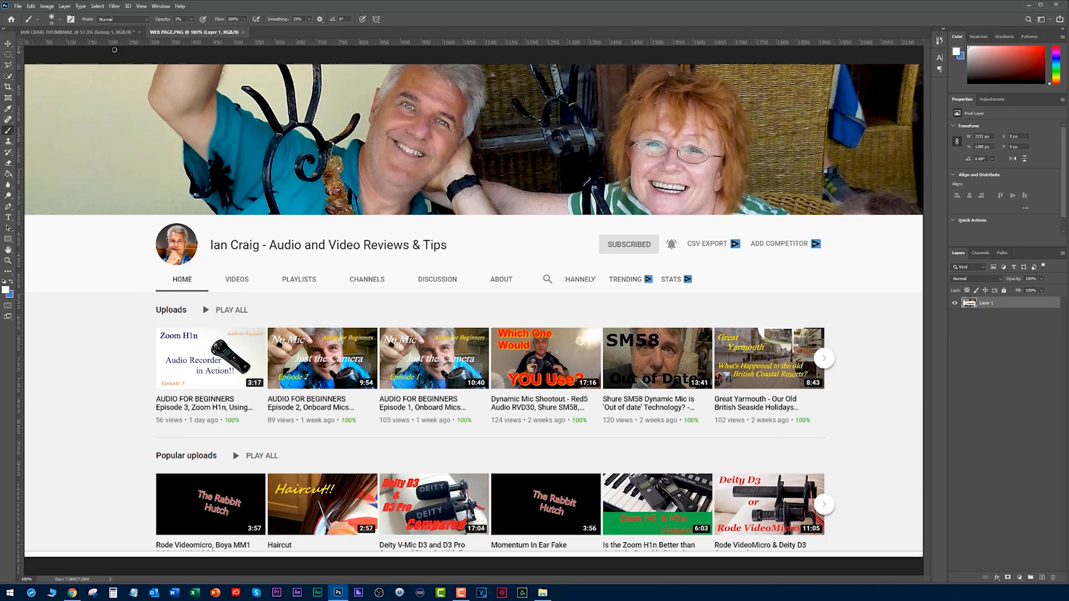
# Capture the redesigned thumbnail at reduced size from its Photoshop document with Snipping Tool.
pyautogui.click(106, 33)
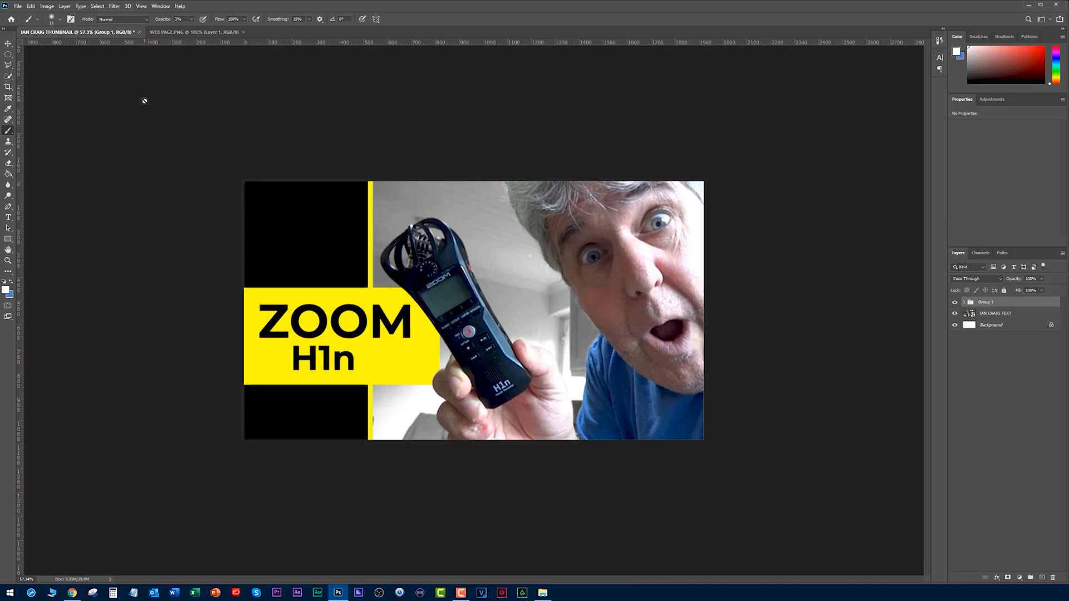
pyautogui.scroll(-5, 318, 262)
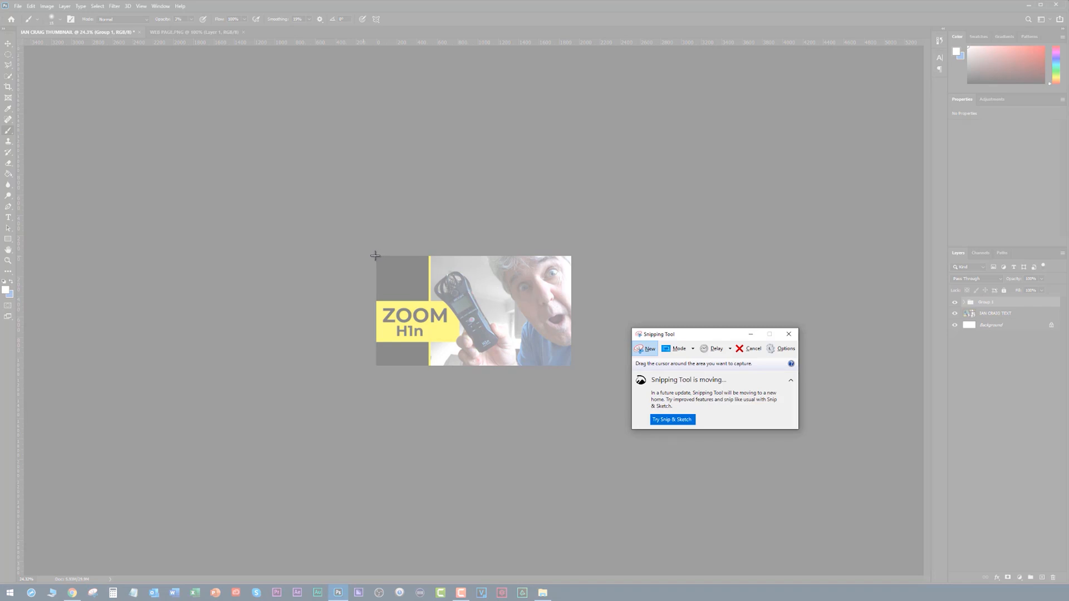
pyautogui.moveTo(376, 256); pyautogui.dragTo(572, 366)
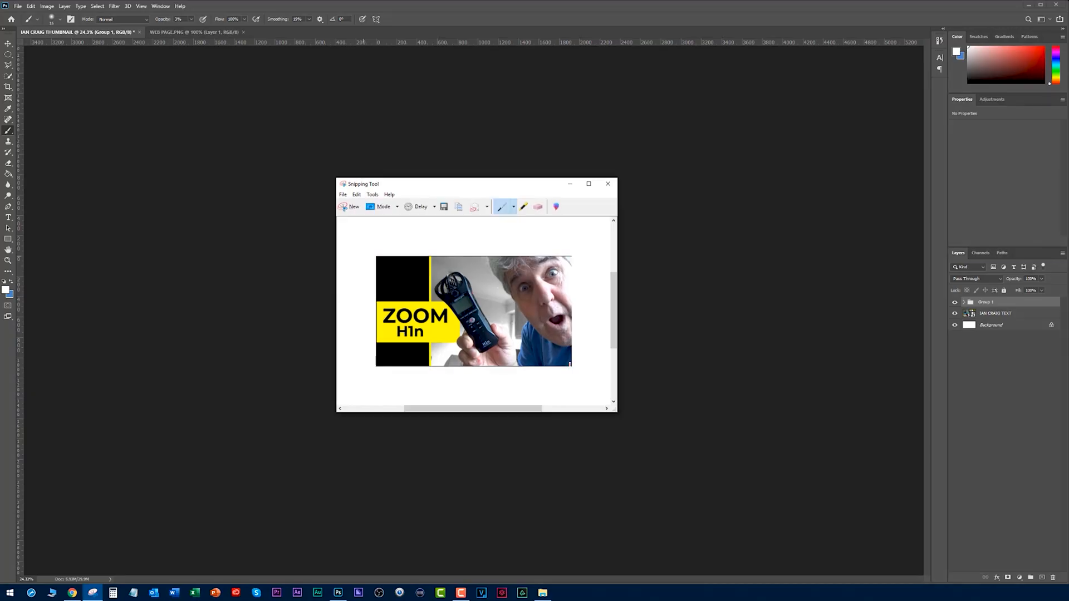
# Paste the captured thumbnail into WEB PAGE.PNG and align it over the first Uploads thumbnail.
pyautogui.click(189, 32)
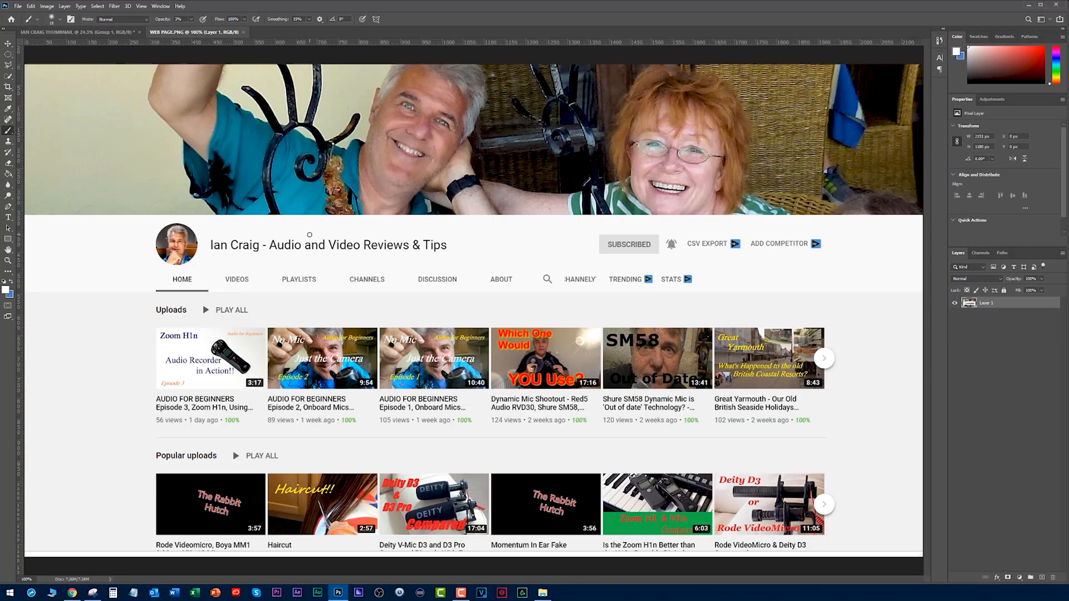
pyautogui.hotkey('ctrl', 'v')
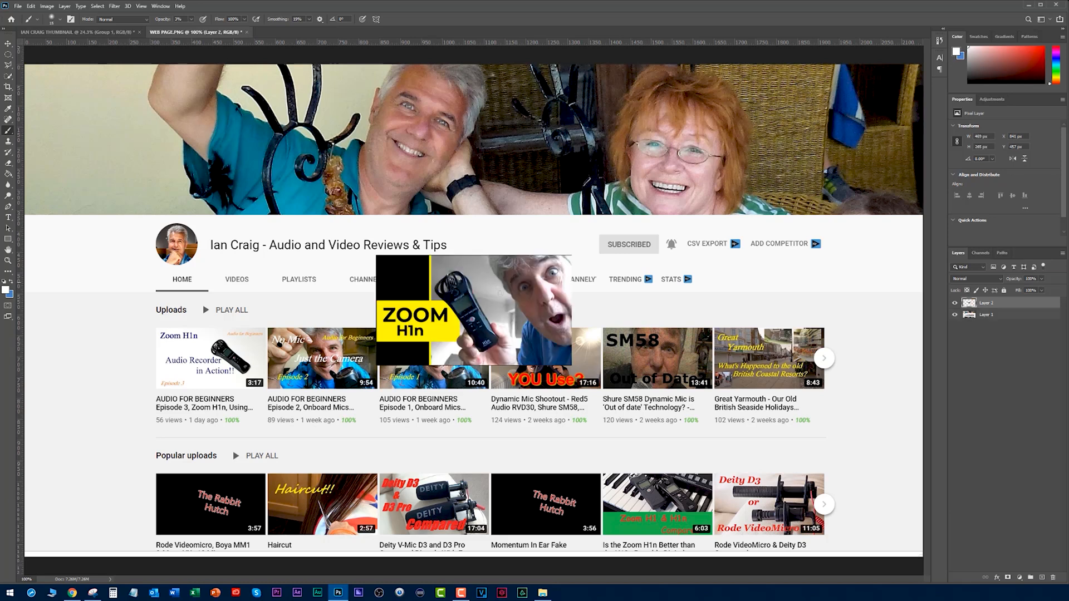
pyautogui.press('v')
pyautogui.moveTo(429, 290)
pyautogui.mouseDown()
pyautogui.moveTo(300, 365)
pyautogui.moveTo(269, 363)
pyautogui.mouseUp()
pyautogui.scroll(5, 138, 358)
pyautogui.moveTo(440, 352); pyautogui.dragTo(344, 350)
# Scale the pasted thumbnail down to fit exactly over the first Uploads thumbnail.
pyautogui.hotkey('ctrl', 't')
pyautogui.moveTo(482, 488); pyautogui.dragTo(354, 395)
pyautogui.press('Return')
pyautogui.hotkey('ctrl', '0')
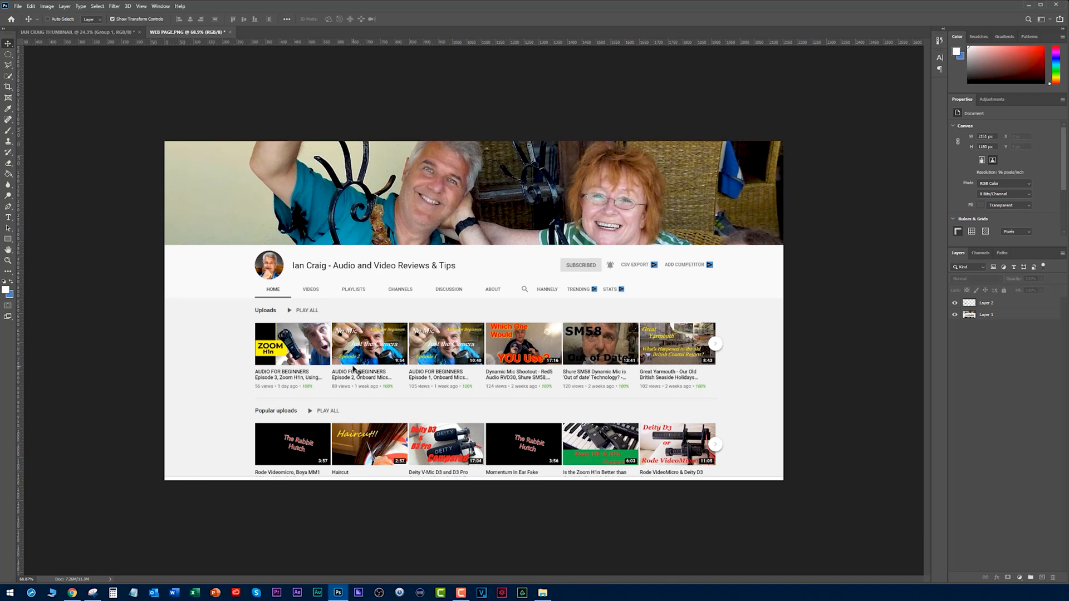
pyautogui.hotkey('ctrl', '+')
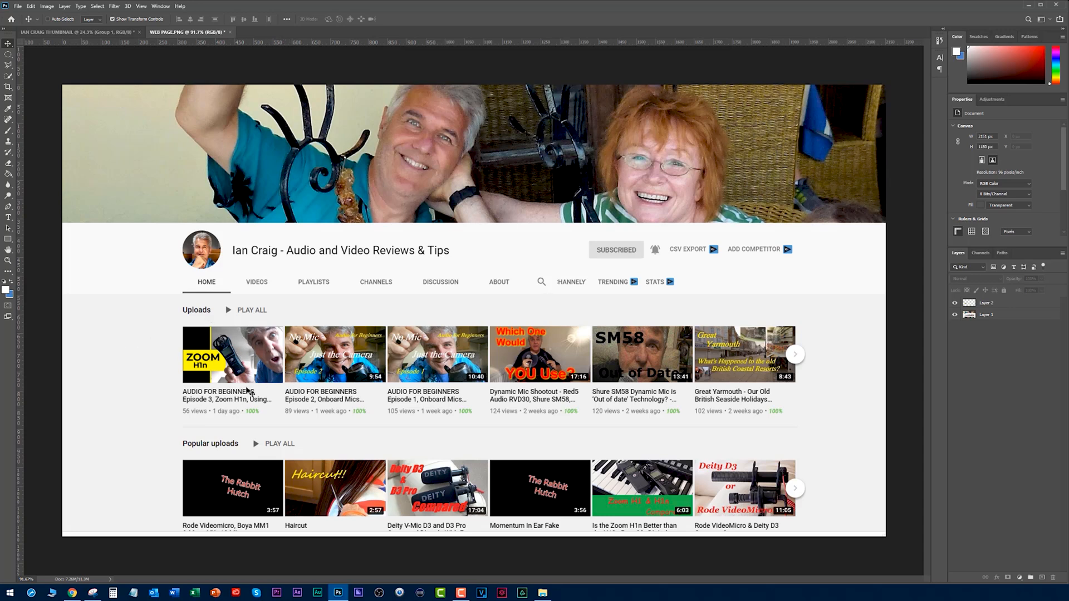
pyautogui.click(147, 332)
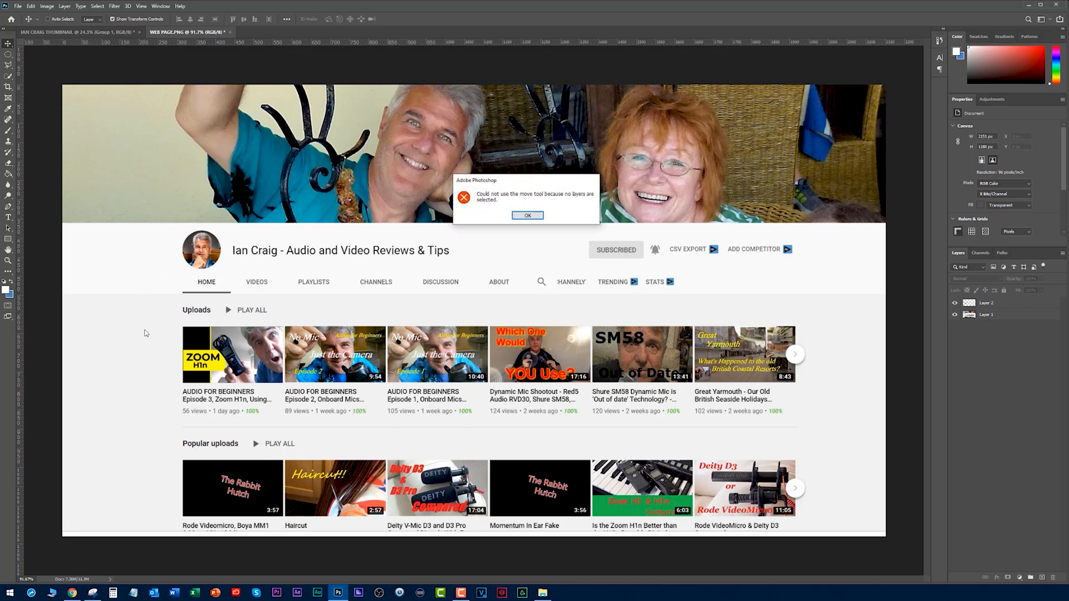
pyautogui.click(526, 215)
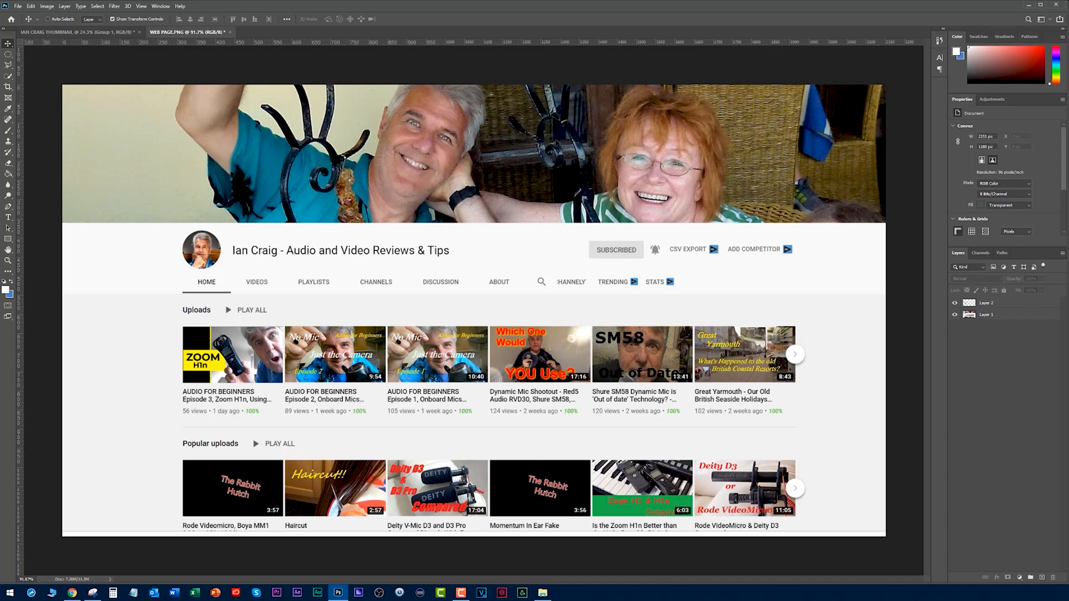
# Review the full-size thumbnail, and compare new and old versions on the WEB PAGE.PNG mockup by hiding and showing Layer 2.
pyautogui.click(89, 34)
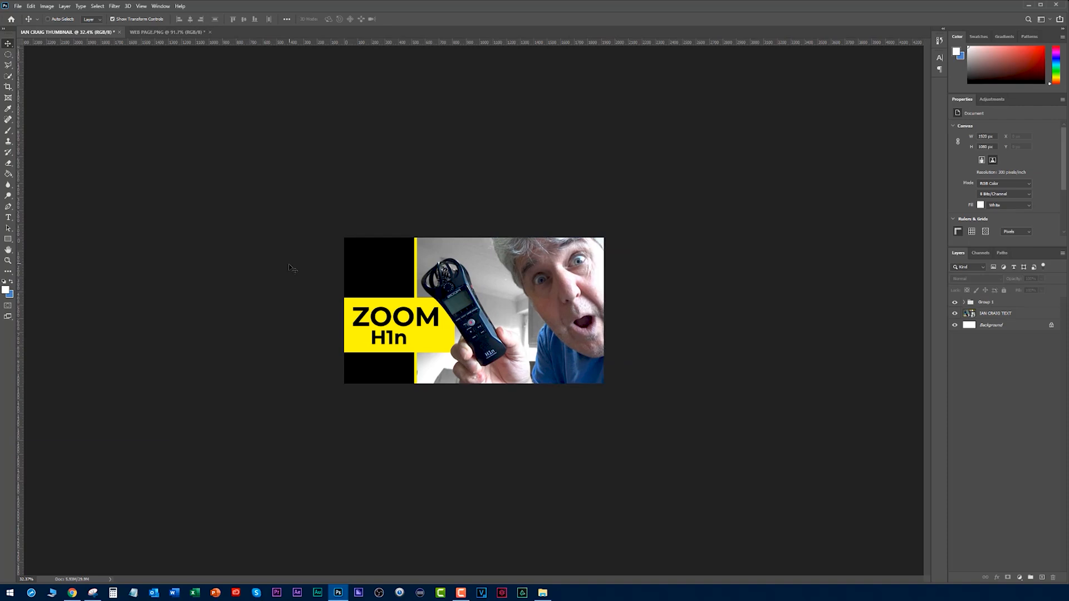
pyautogui.scroll(7, 299, 283)
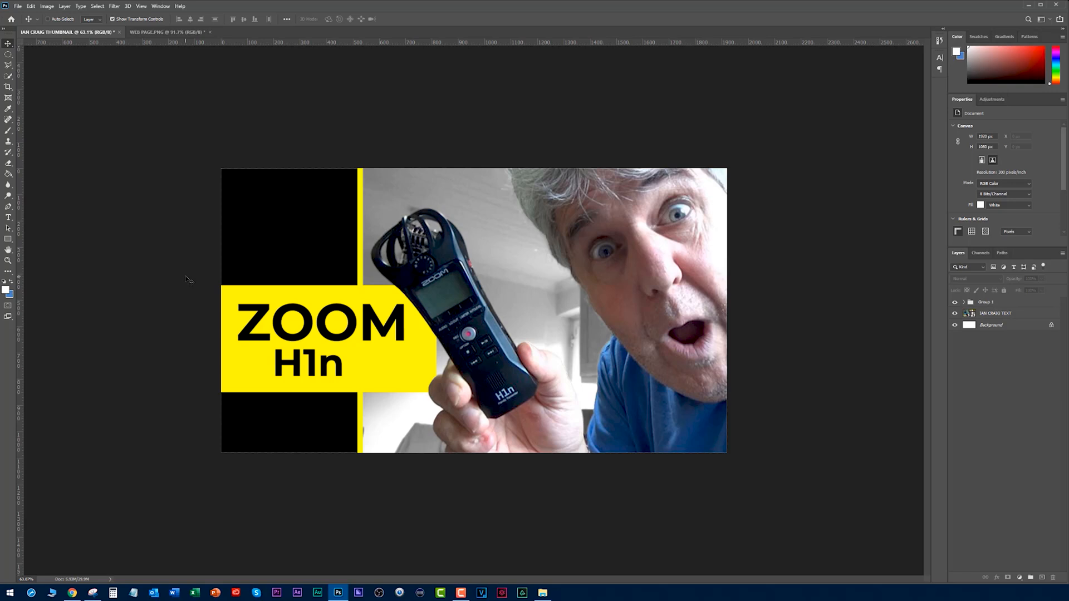
pyautogui.hotkey('alt', 'Tab')
pyautogui.click(166, 32)
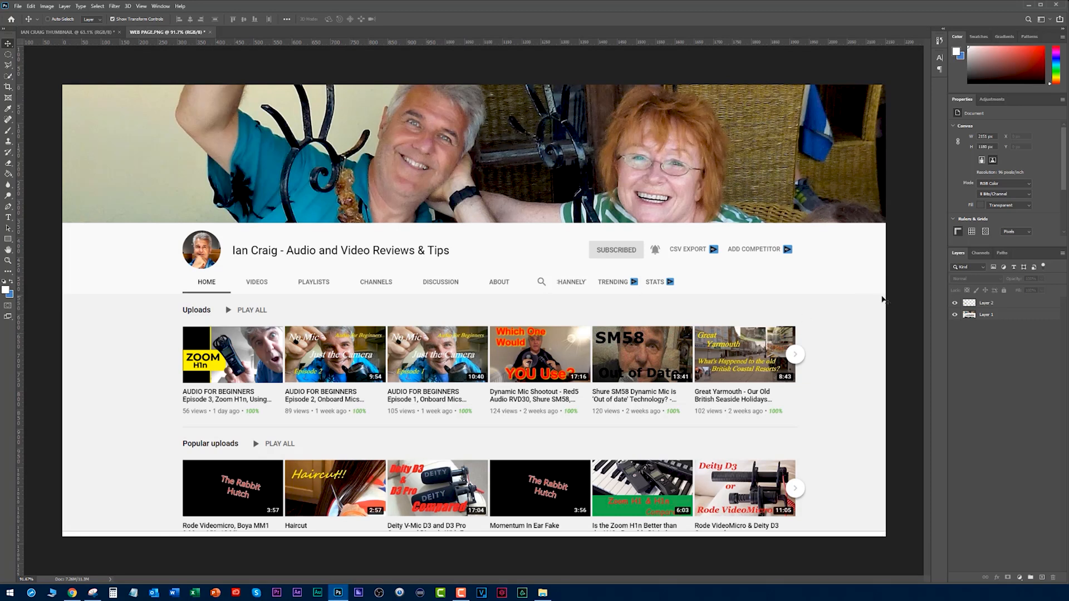
pyautogui.click(956, 304)
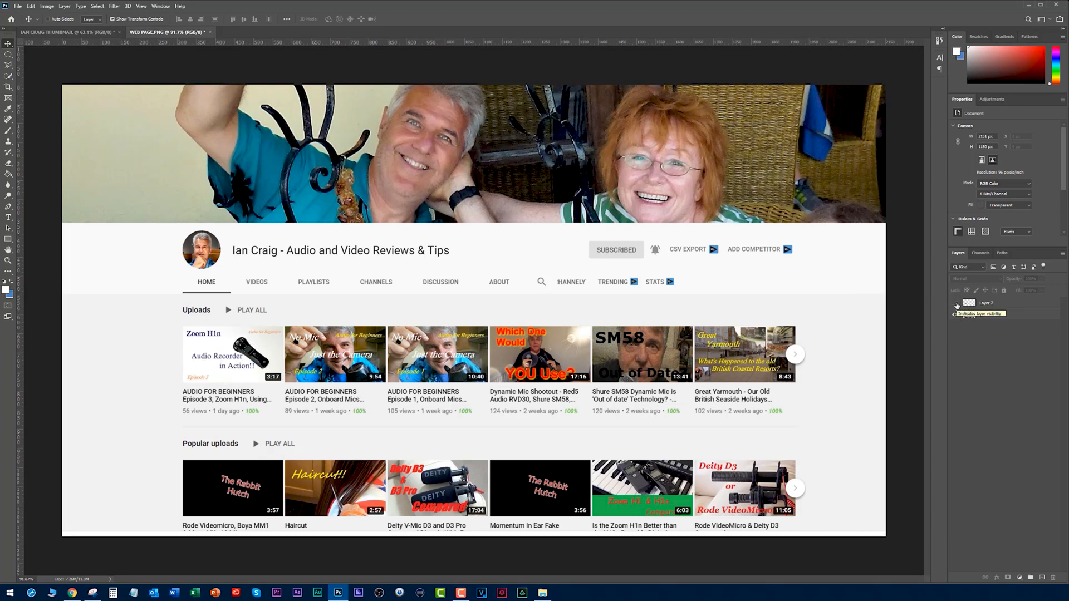
pyautogui.click(955, 304)
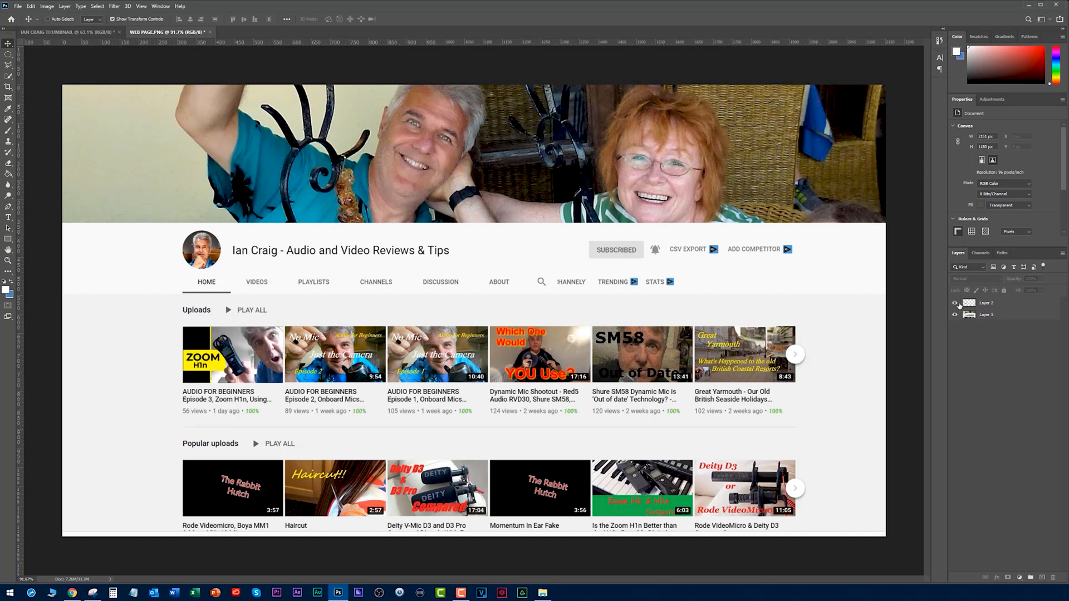
pyautogui.scroll(-3, 497, 350)
pyautogui.scroll(-1, 497, 349)
pyautogui.scroll(3, 497, 349)
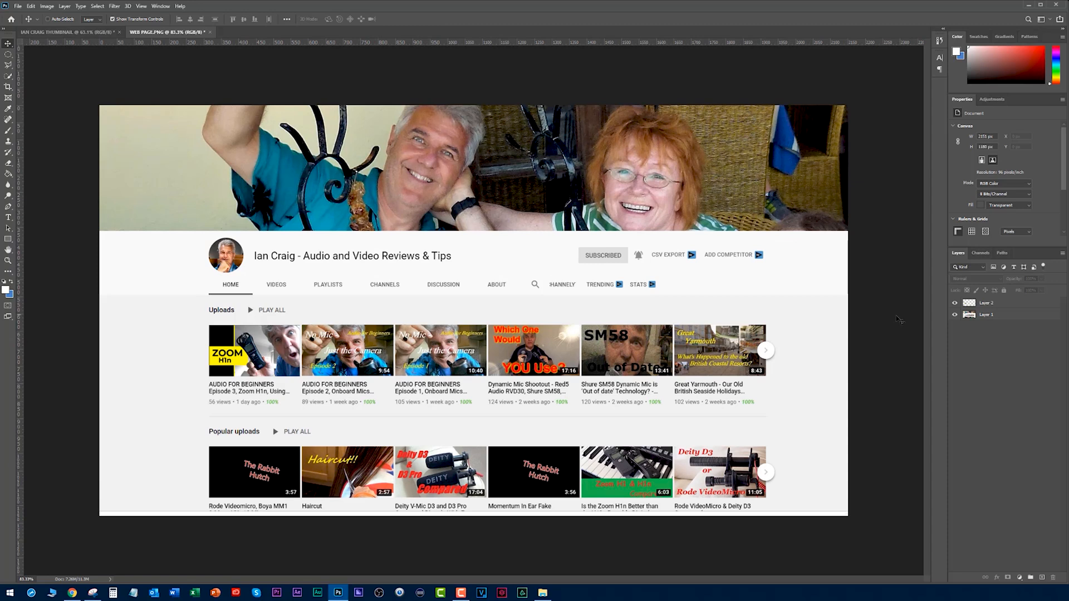
pyautogui.click(954, 304)
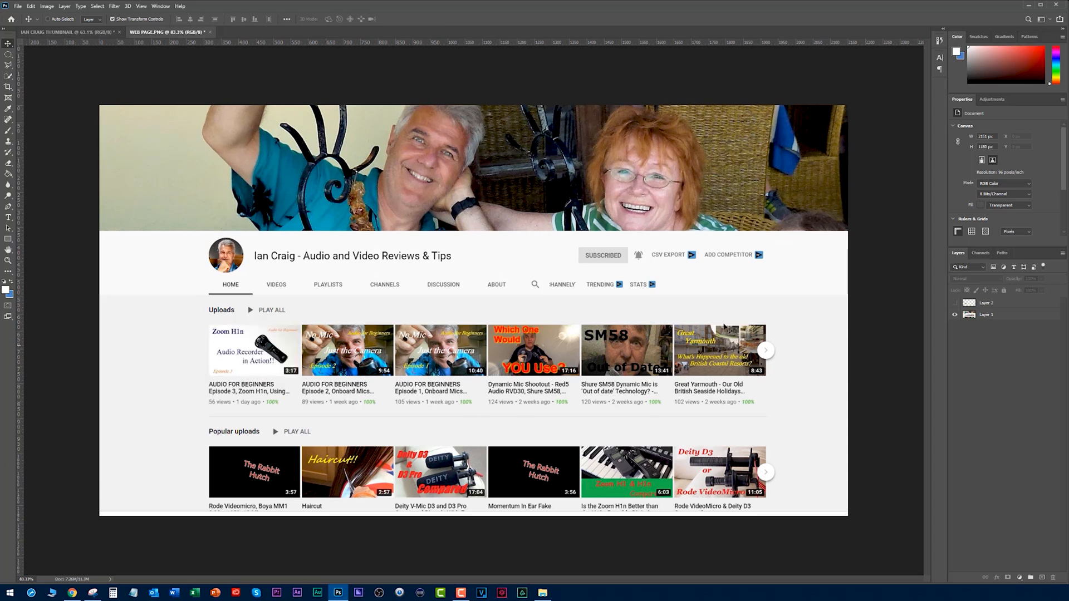
pyautogui.click(955, 303)
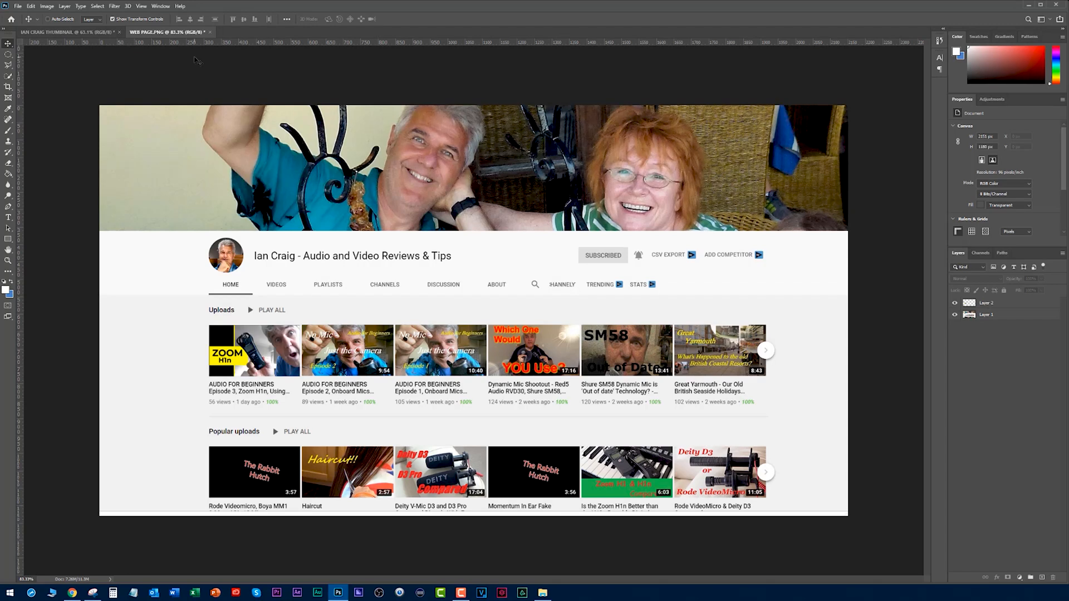
# Export the redesigned thumbnail for web as a JPEG, inserting NEW before THUMBNAIL in the file name.
pyautogui.click(62, 33)
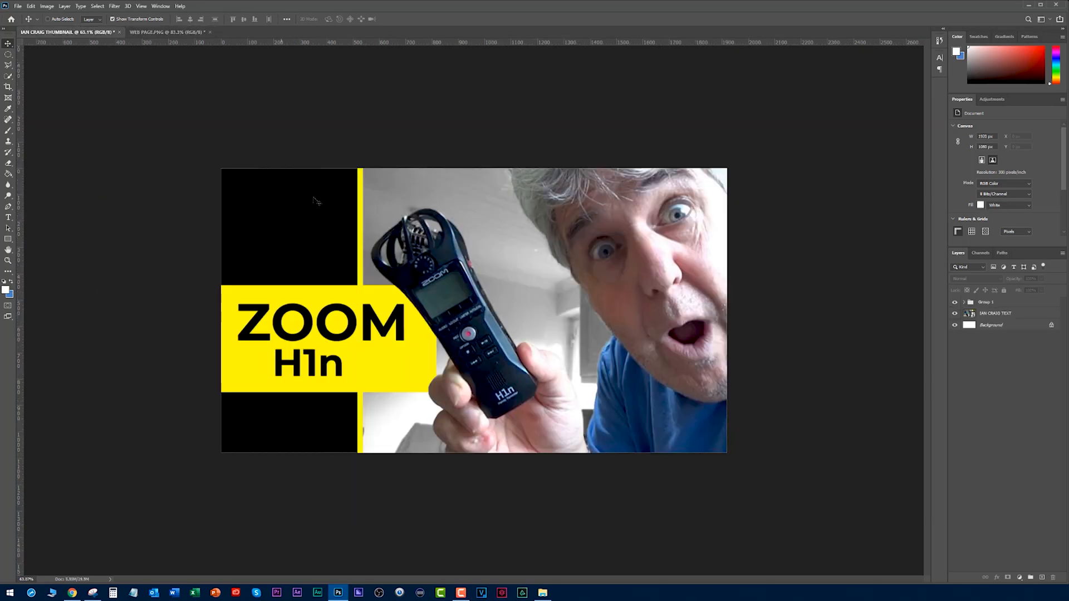
pyautogui.scroll(-5, 356, 226)
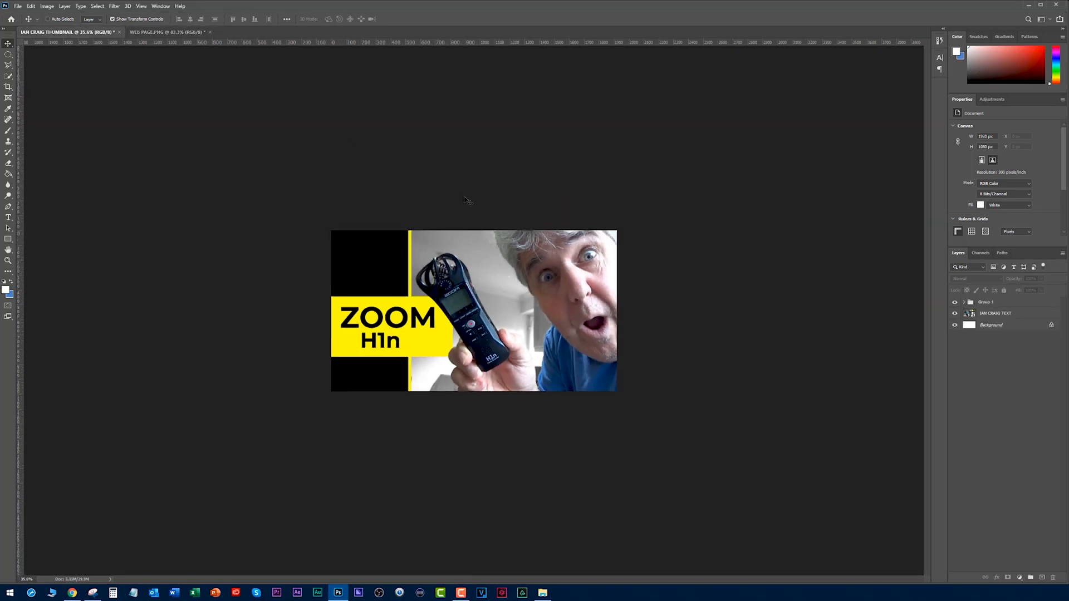
pyautogui.press('super')
pyautogui.press('super')
pyautogui.scroll(3, 464, 312)
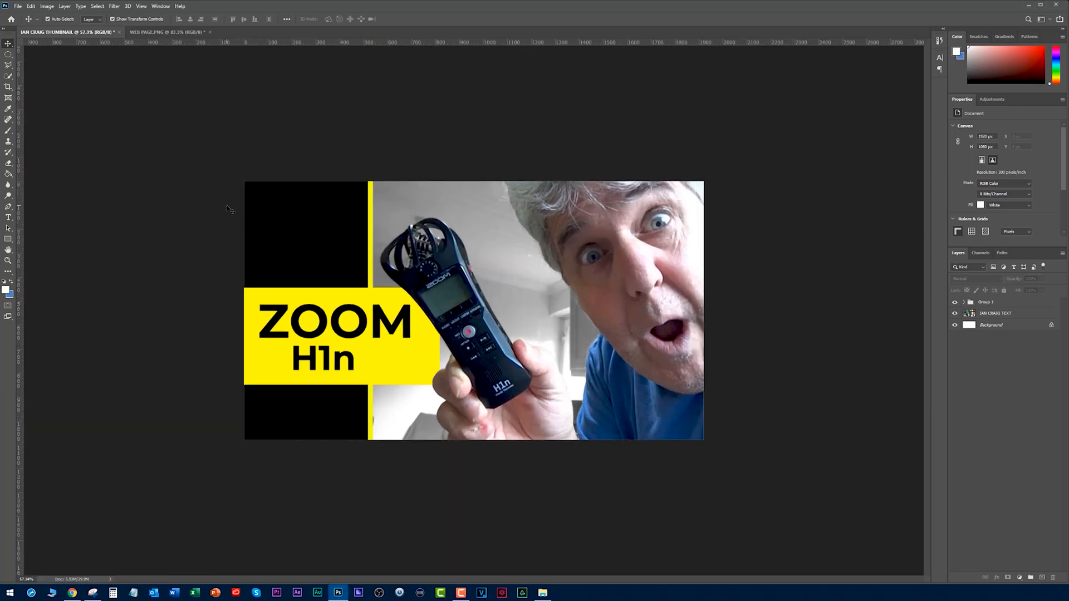
pyautogui.hotkey('ctrl', 'alt', 'shift', 's')
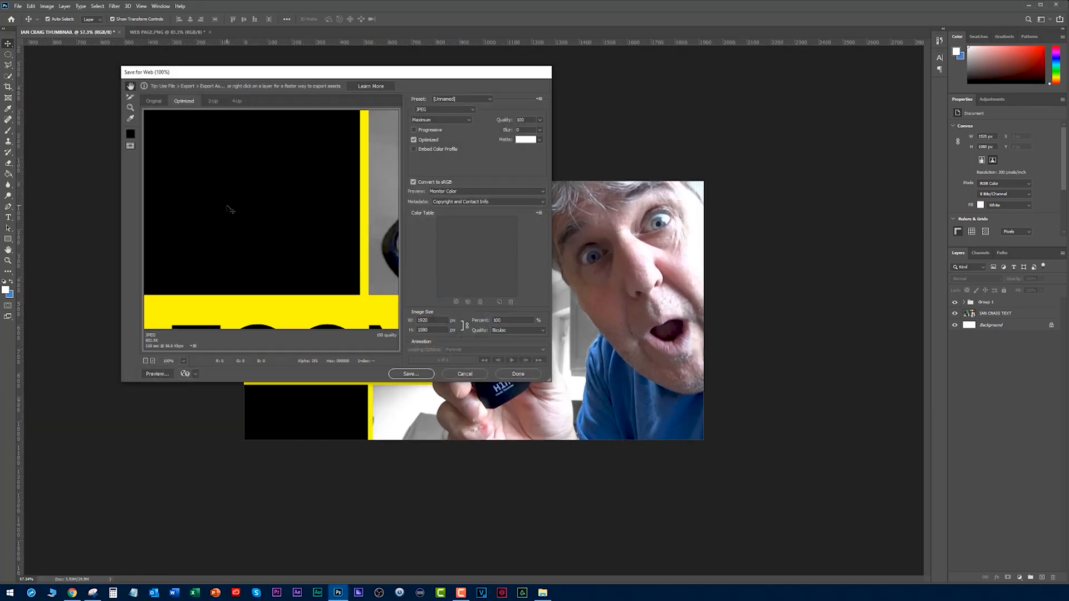
pyautogui.click(415, 378)
pyautogui.write('NEW THUMBNAIL.jpg')
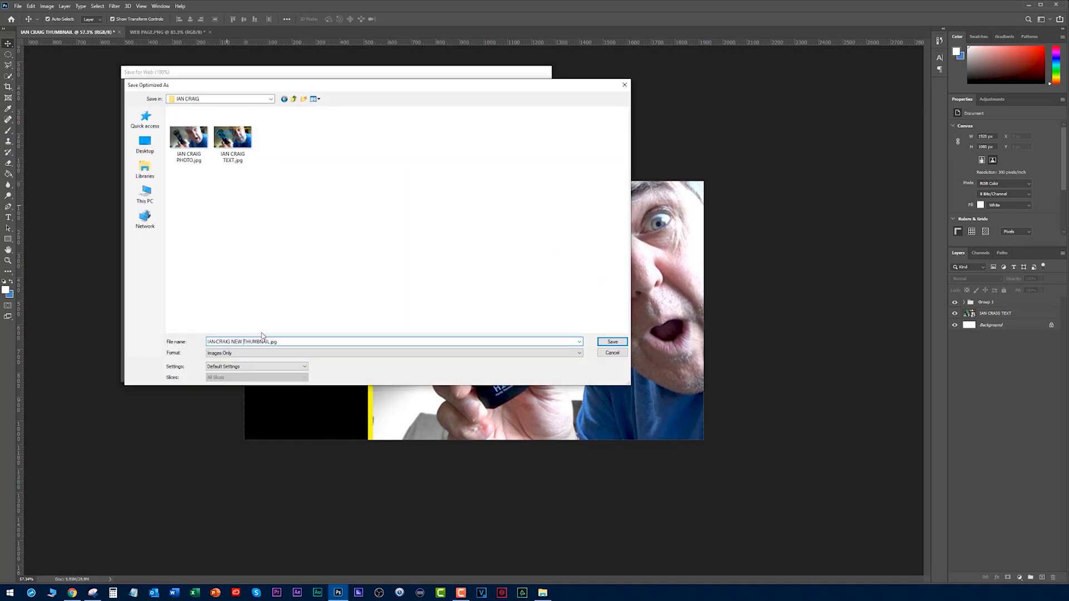
pyautogui.press('Return')
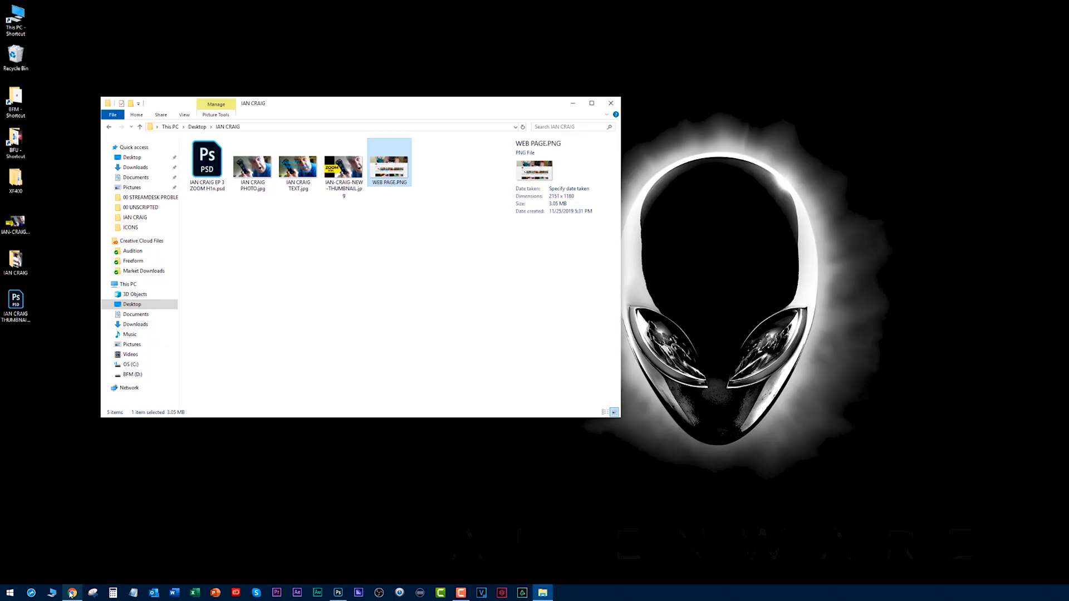
# Switch to Chrome and open the Outlook mailbox in a new tab from the BFU bookmarks.
pyautogui.click(71, 595)
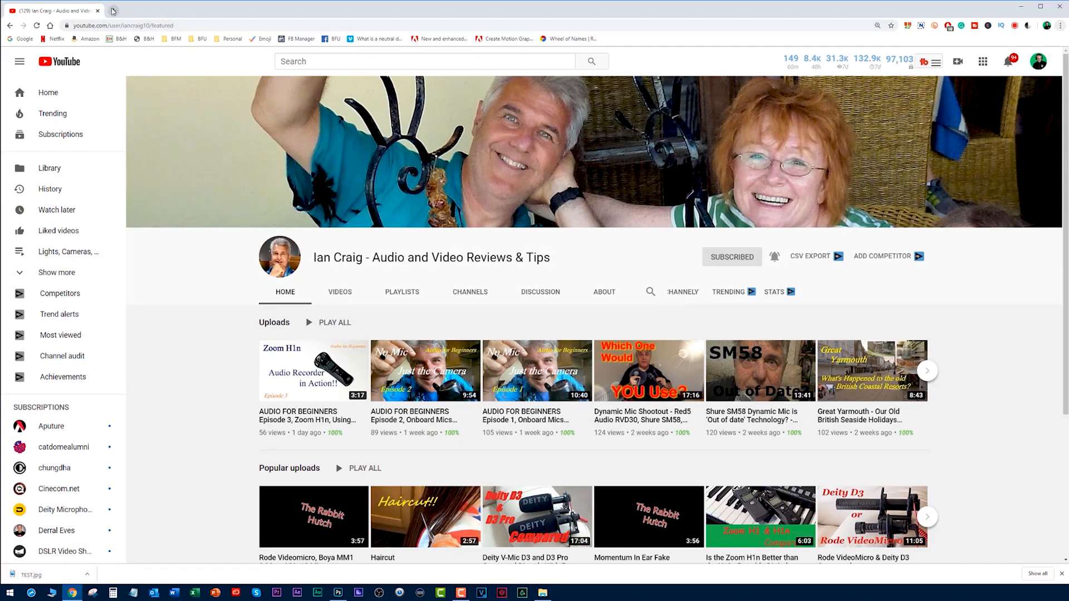
pyautogui.click(112, 10)
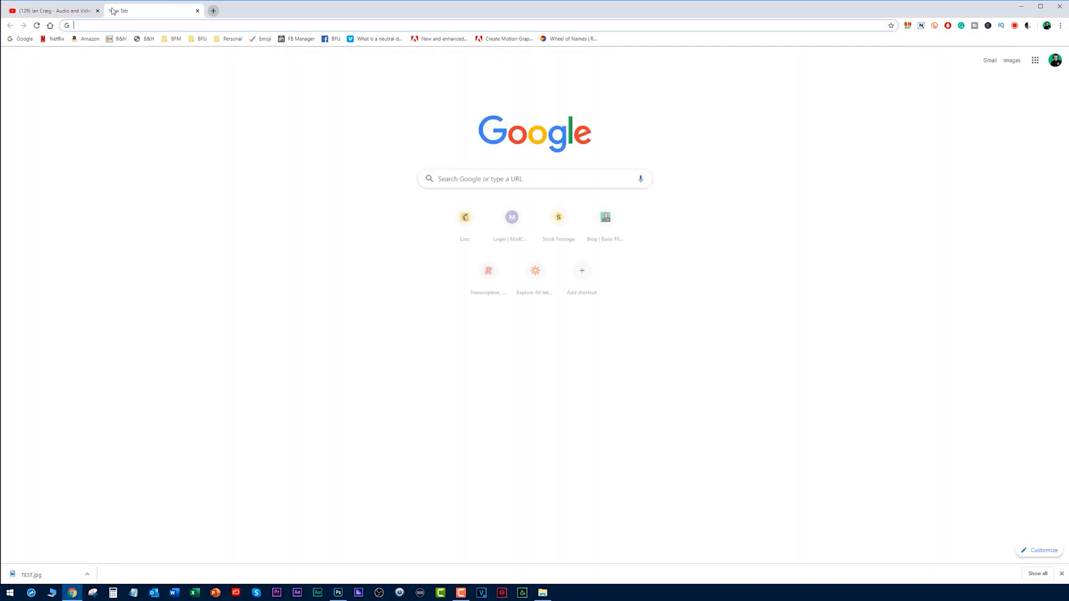
pyautogui.click(198, 39)
pyautogui.click(223, 137)
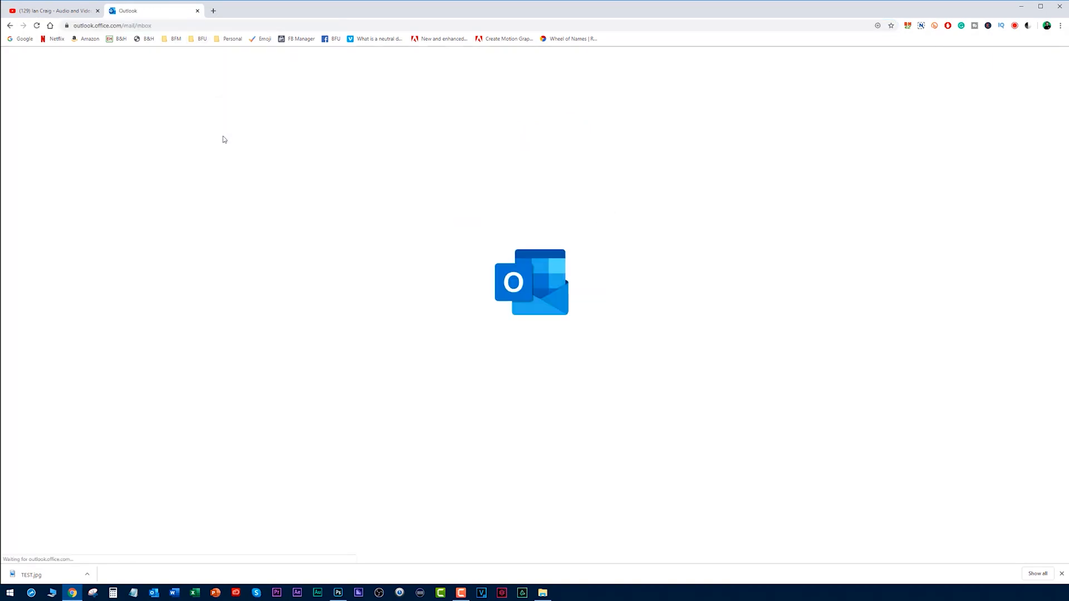
# Compose an email to the channel owner with subject "Your New Thumbnail" and message "I used it for a tutorial." with a smiley.
pyautogui.click(50, 79)
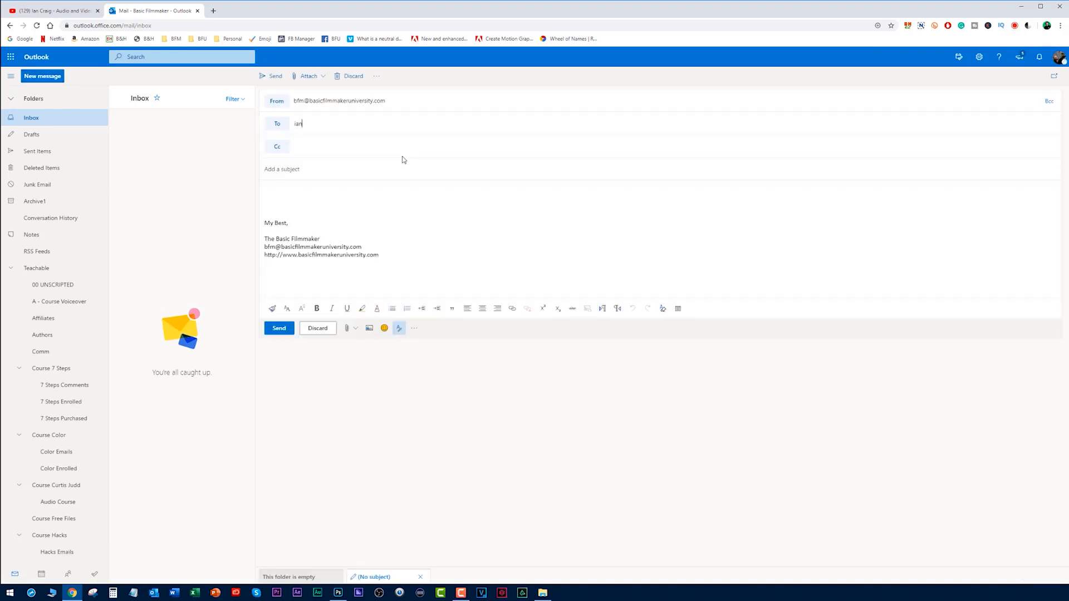
pyautogui.press('Return')
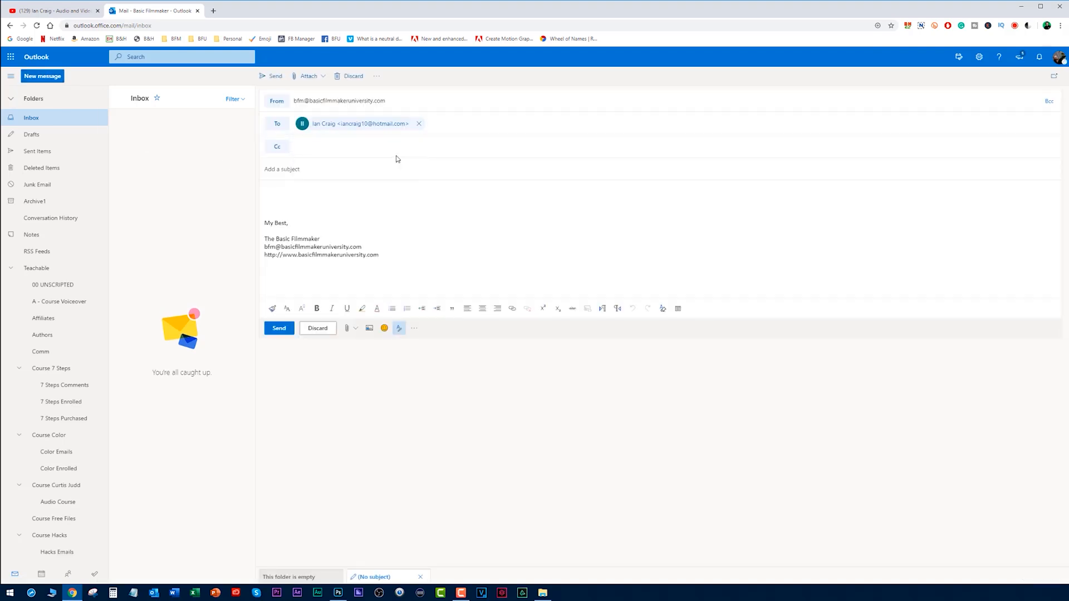
pyautogui.write('Your New Th')
pyautogui.write('al')
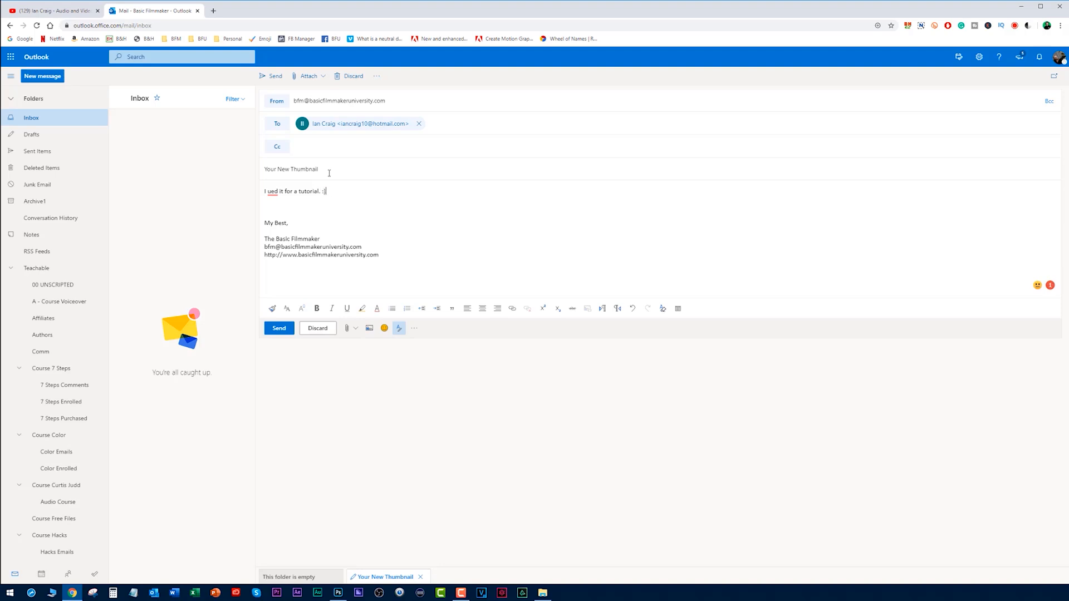
pyautogui.moveTo(270, 192)
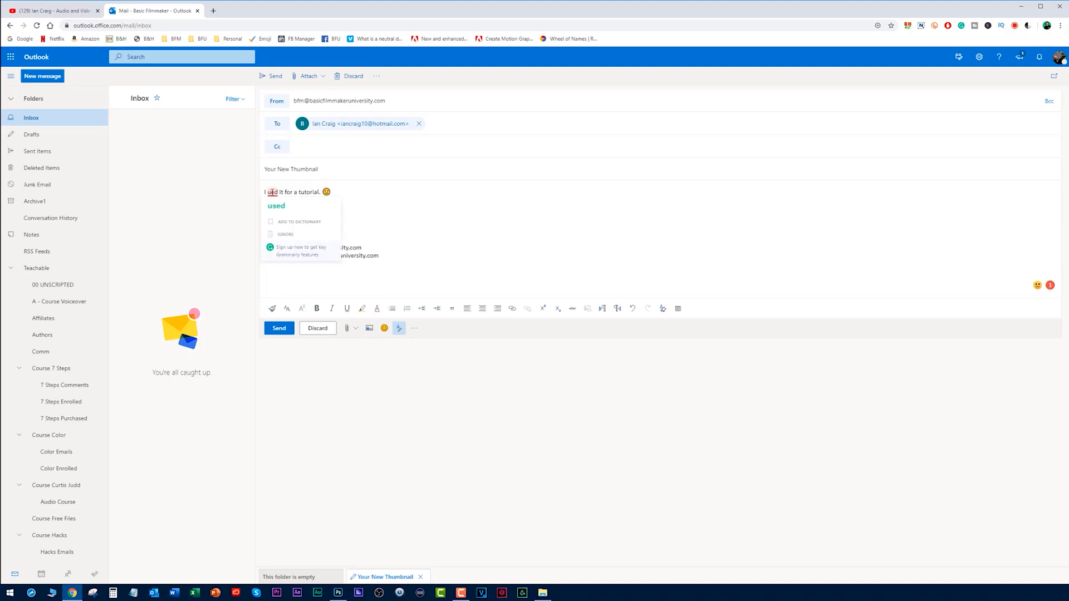
# Insert the thumbnail image inline from the channel owner's desktop folder and send the email.
pyautogui.click(369, 328)
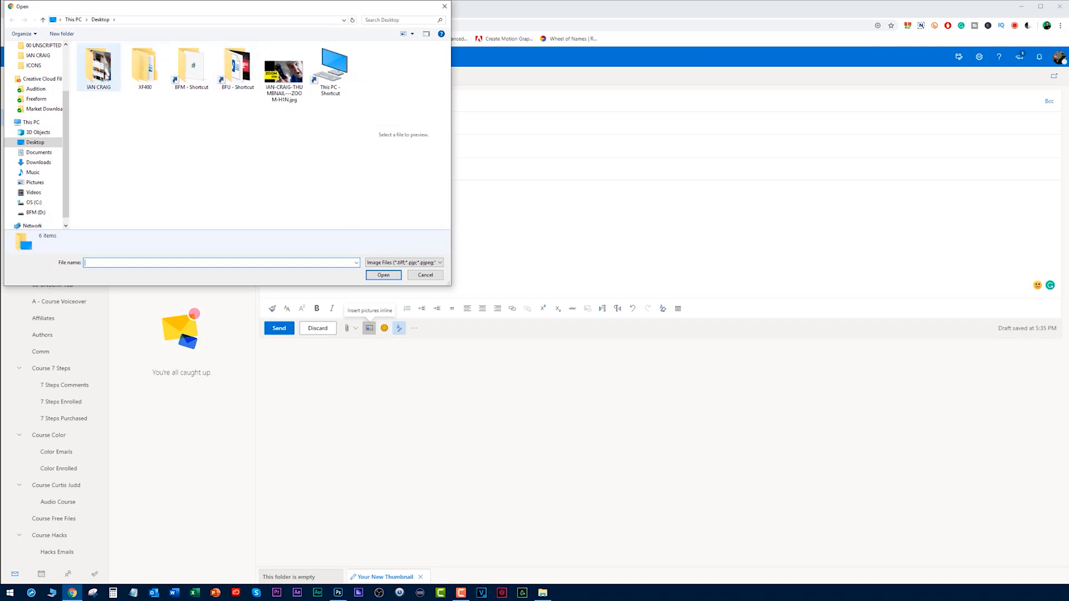
pyautogui.doubleClick(105, 76)
pyautogui.click(198, 66)
pyautogui.click(384, 275)
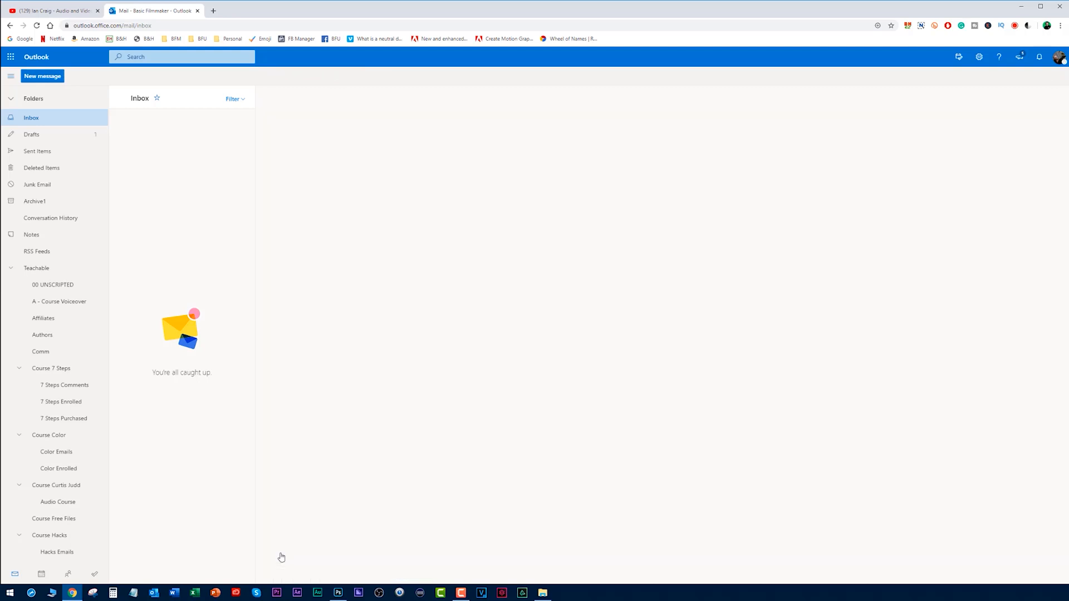
# Check the latest message in Sent Items and close the mailbox to return to the YouTube channel page.
pyautogui.click(37, 155)
pyautogui.click(162, 149)
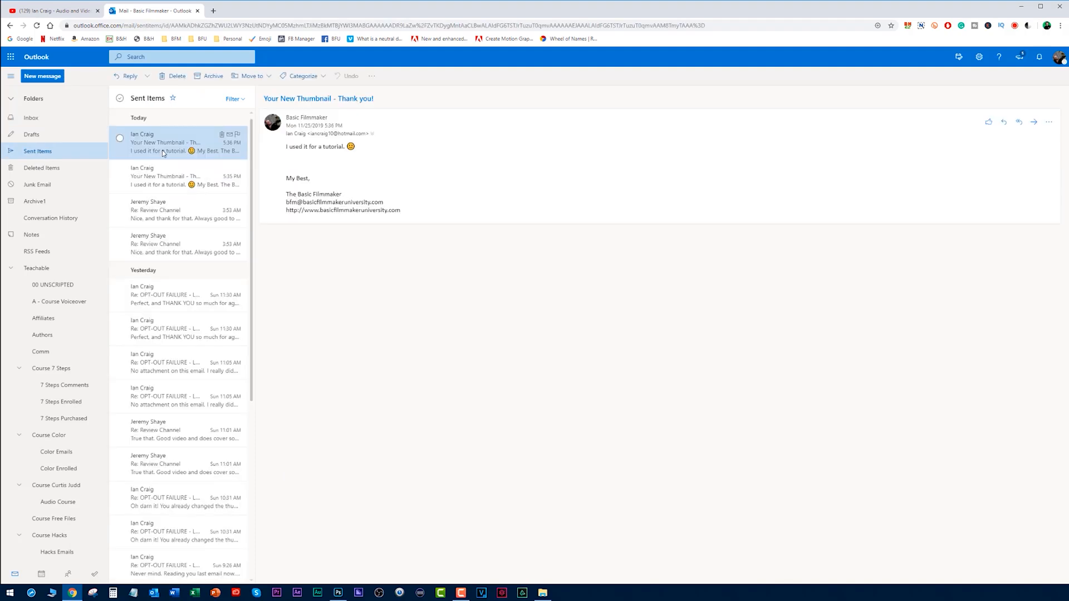
pyautogui.click(198, 11)
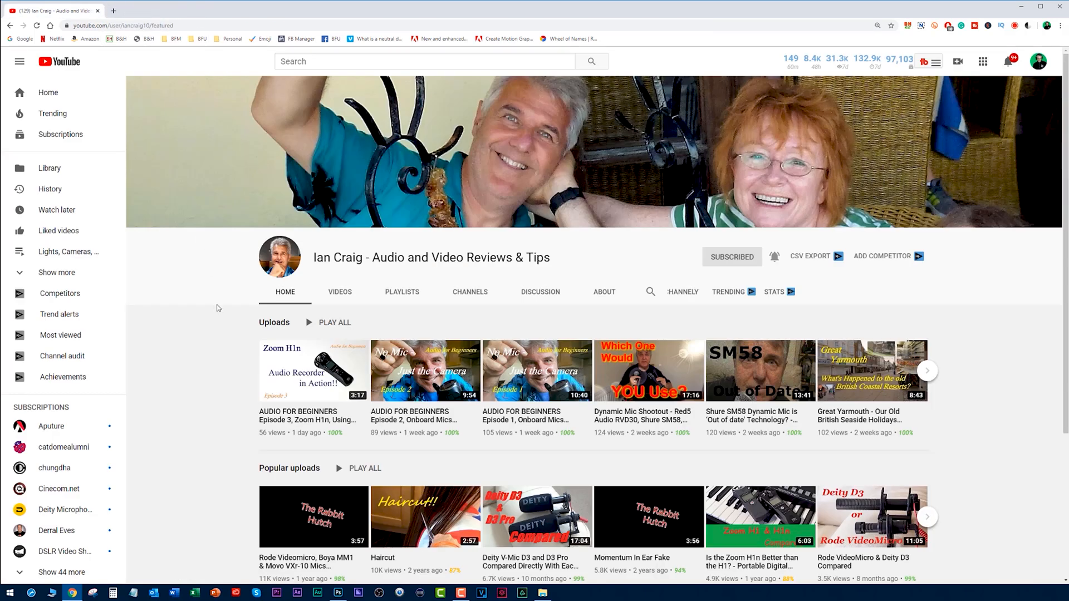